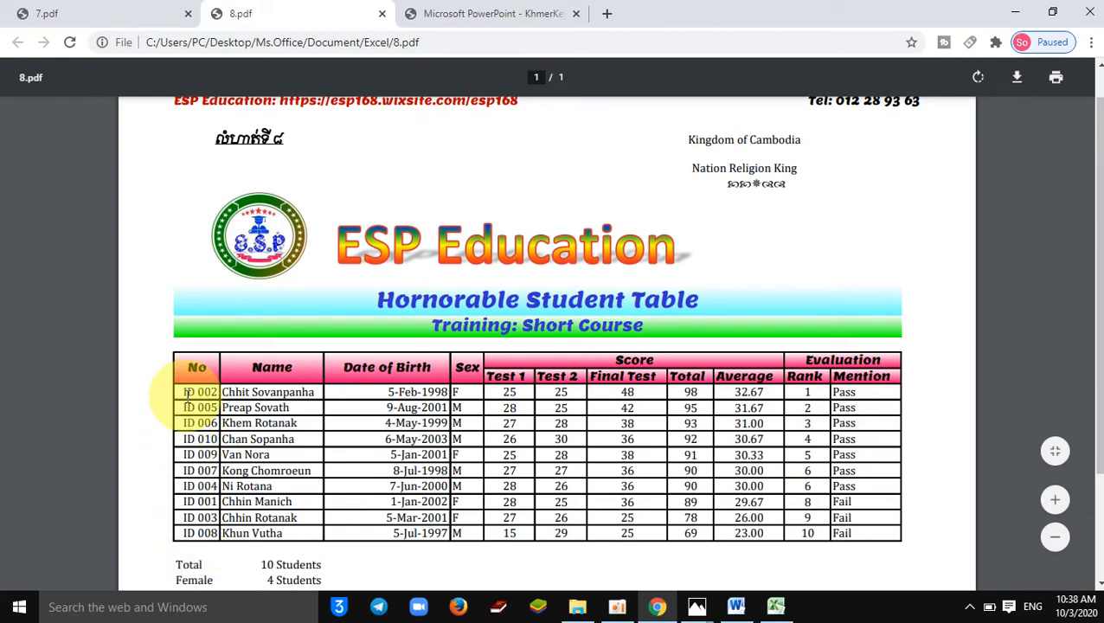
Compare the student tables in 7.pdf and 8.pdf, including their heading banners and row order
{"action": "left_click", "coordinate": [104, 10]}
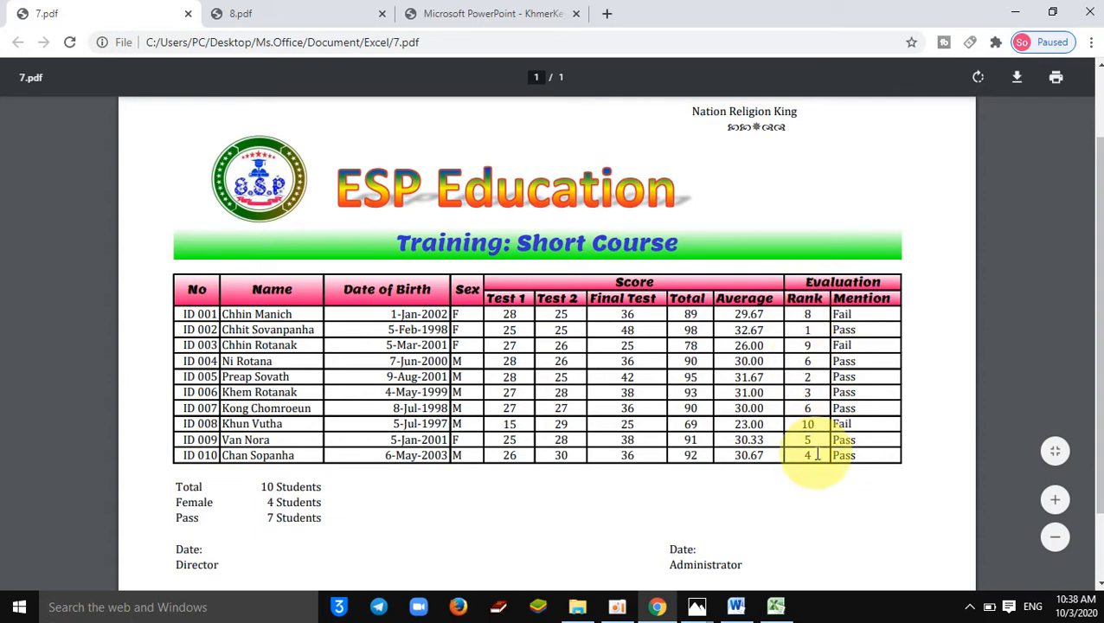
{"action": "left_click", "coordinate": [313, 17]}
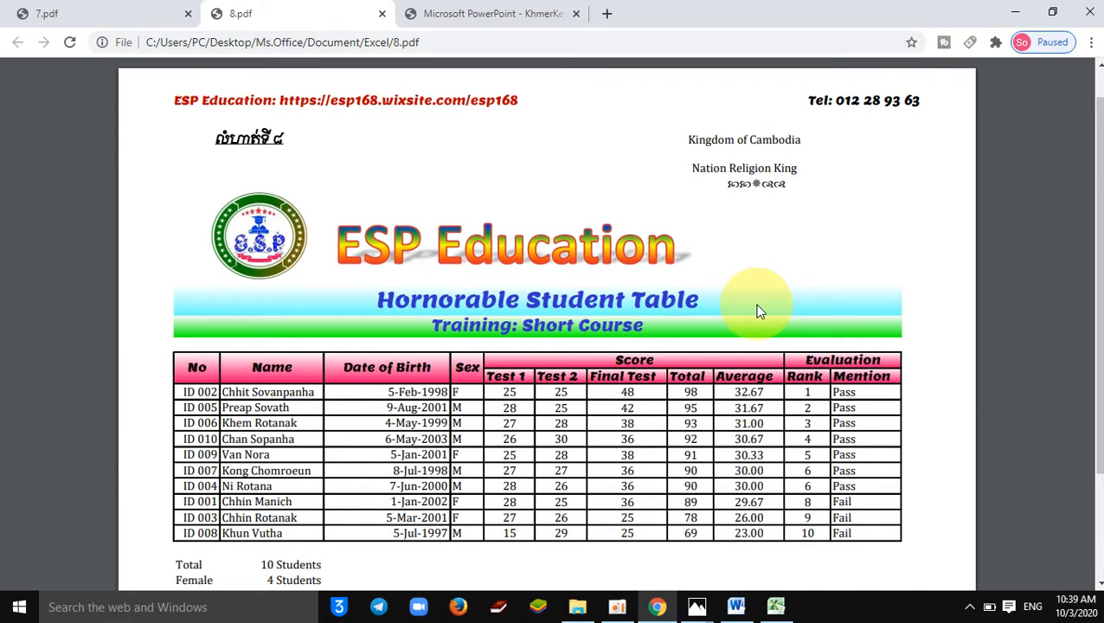
Switch to the Excel workbook and permanently delete the existing Ex8 sheet
{"action": "left_click", "coordinate": [778, 606]}
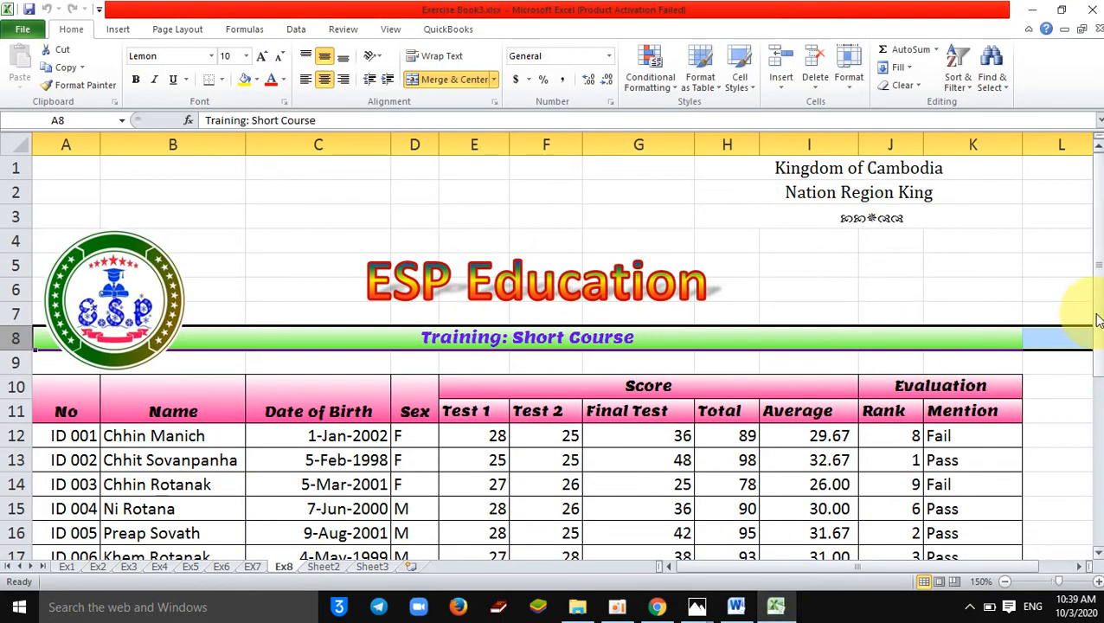
{"action": "left_click_drag", "start_coordinate": [1095, 308], "coordinate": [1090, 391]}
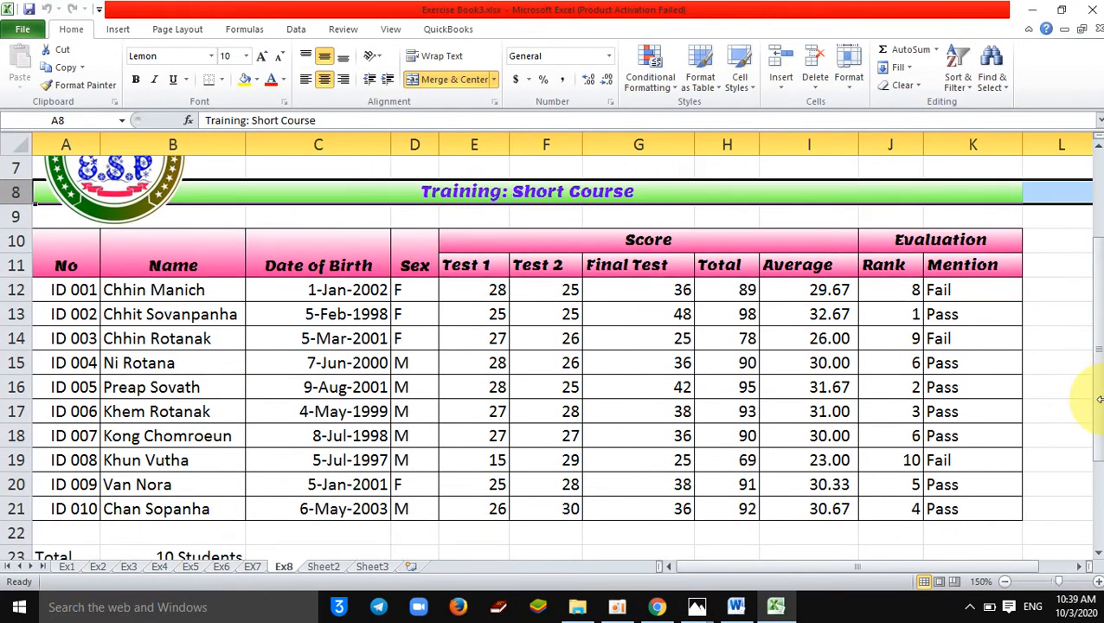
{"action": "right_click", "coordinate": [281, 566]}
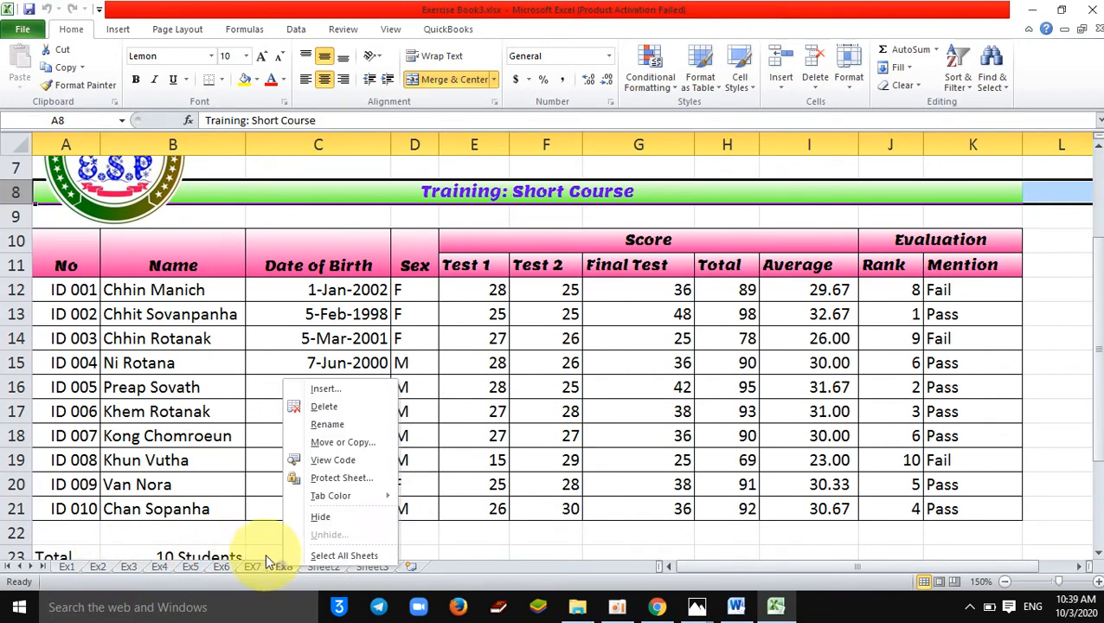
{"action": "left_click", "coordinate": [325, 408]}
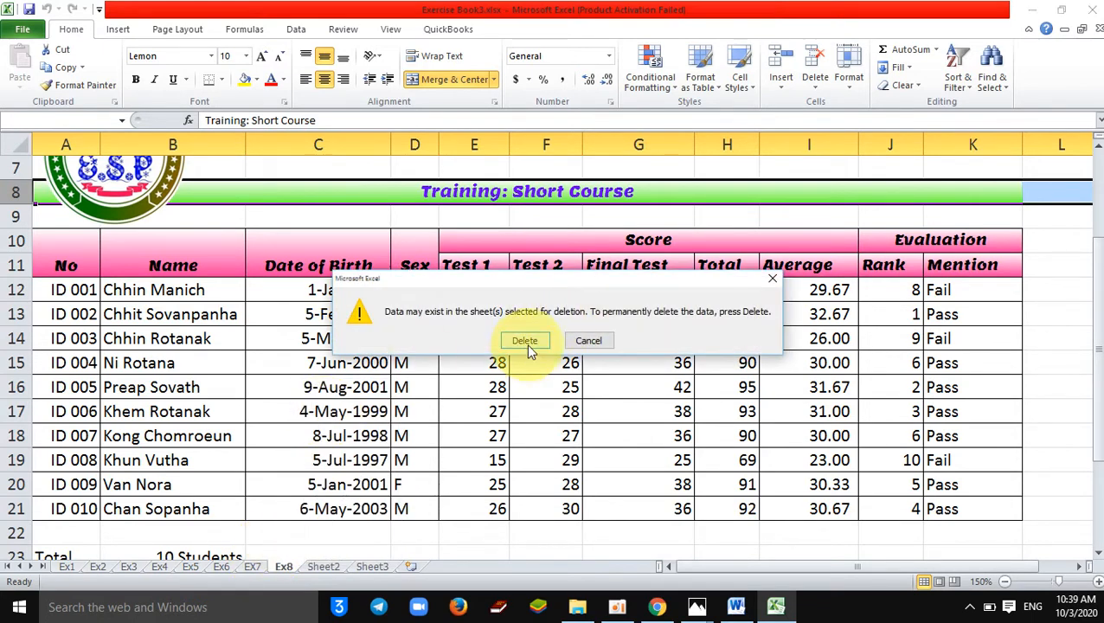
{"action": "left_click", "coordinate": [586, 340]}
{"action": "right_click", "coordinate": [286, 564]}
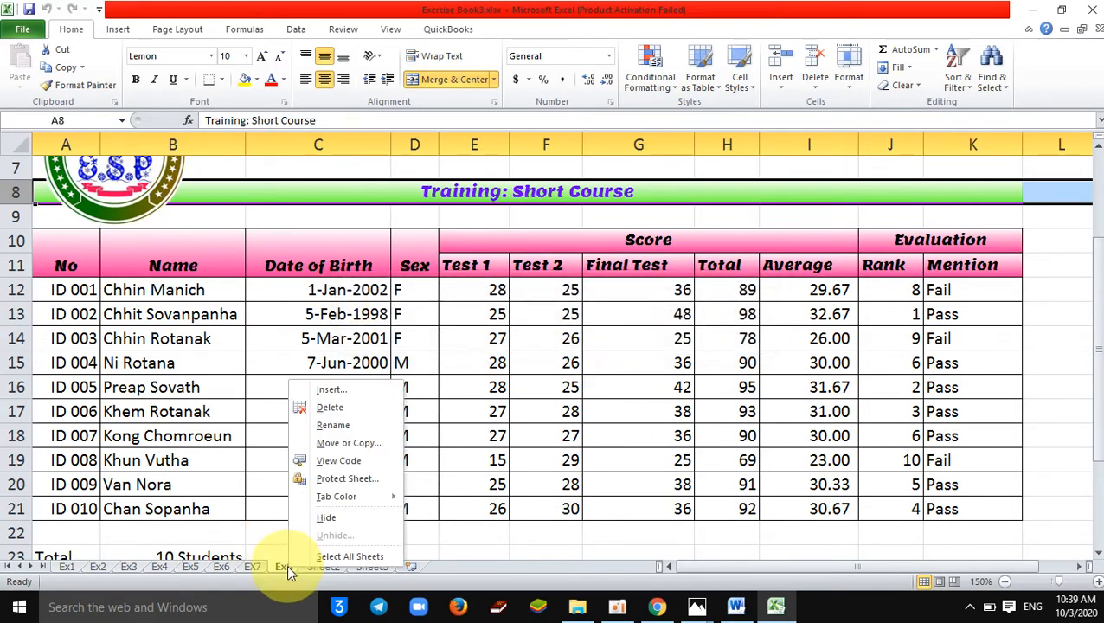
{"action": "left_click", "coordinate": [316, 408]}
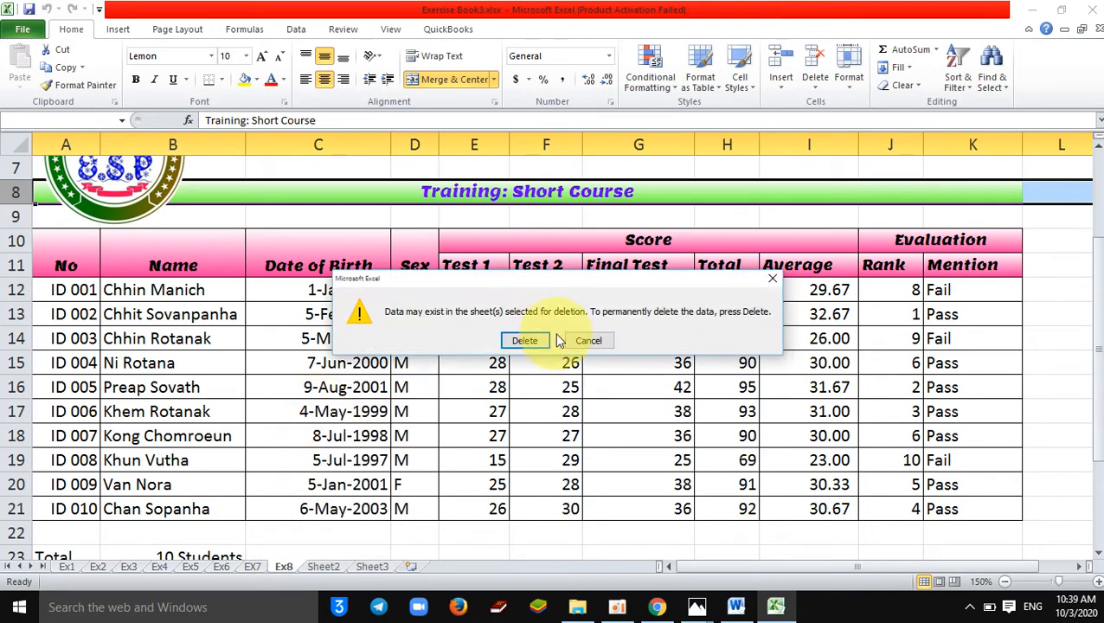
{"action": "left_click", "coordinate": [525, 340]}
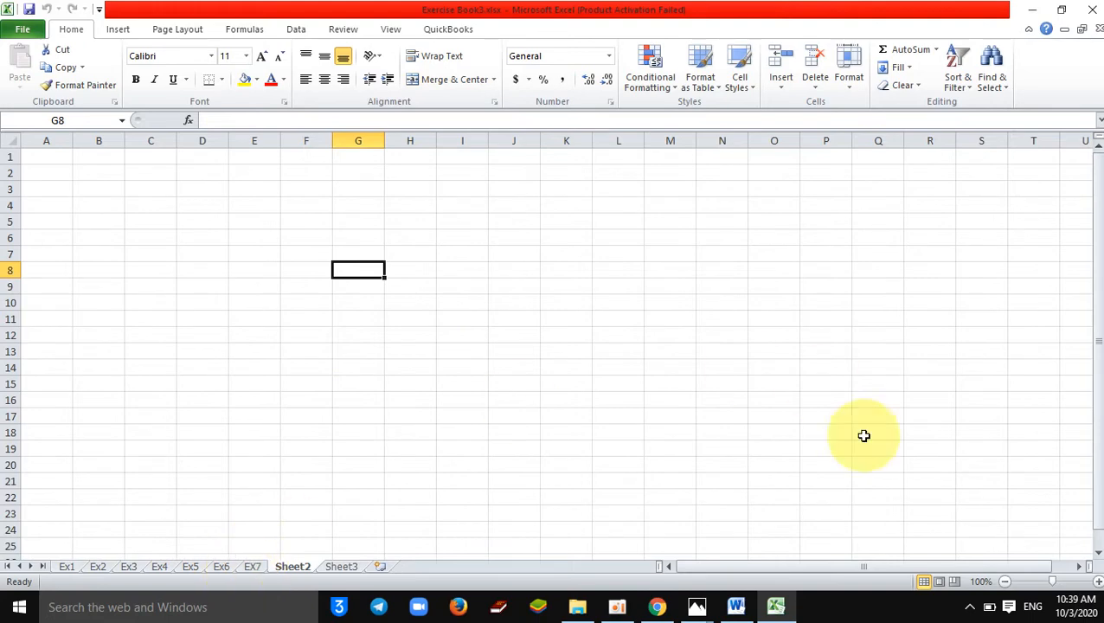
Duplicate the EX7 sheet directly after the original and rename the copy Ex8
{"action": "left_click", "coordinate": [252, 571]}
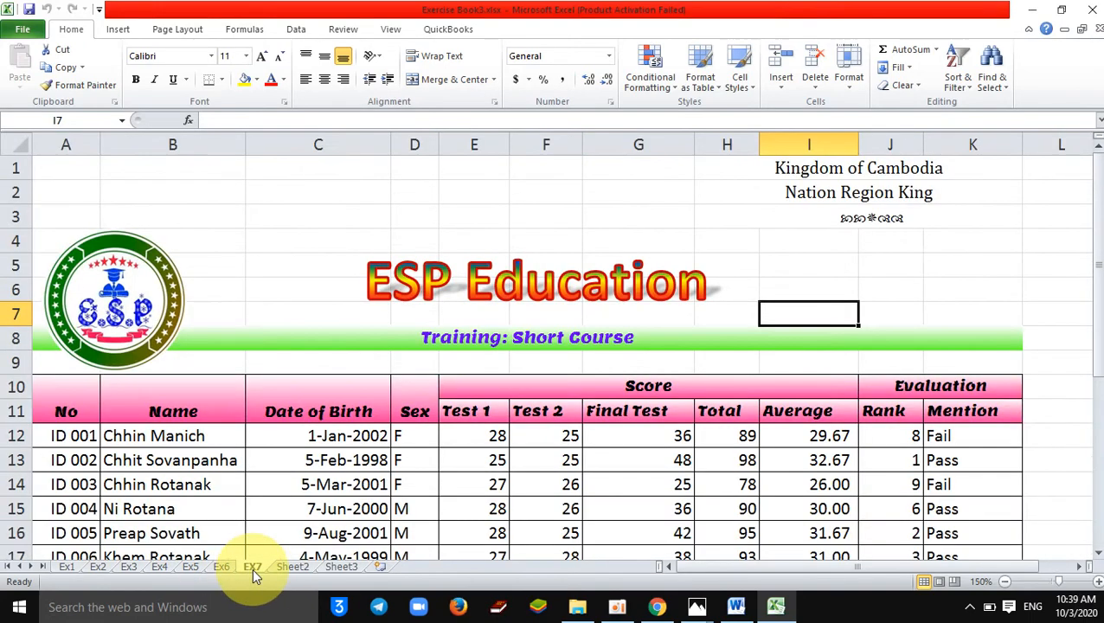
{"action": "left_click_drag", "start_coordinate": [1098, 239], "coordinate": [1096, 344]}
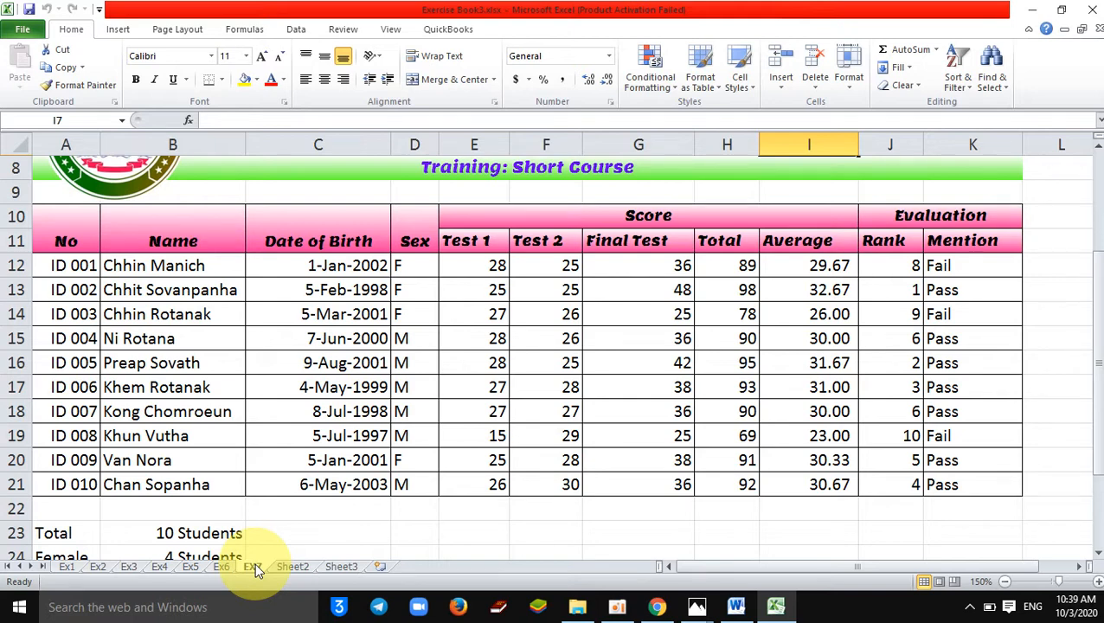
{"action": "left_click_drag", "start_coordinate": [254, 563], "coordinate": [279, 567]}
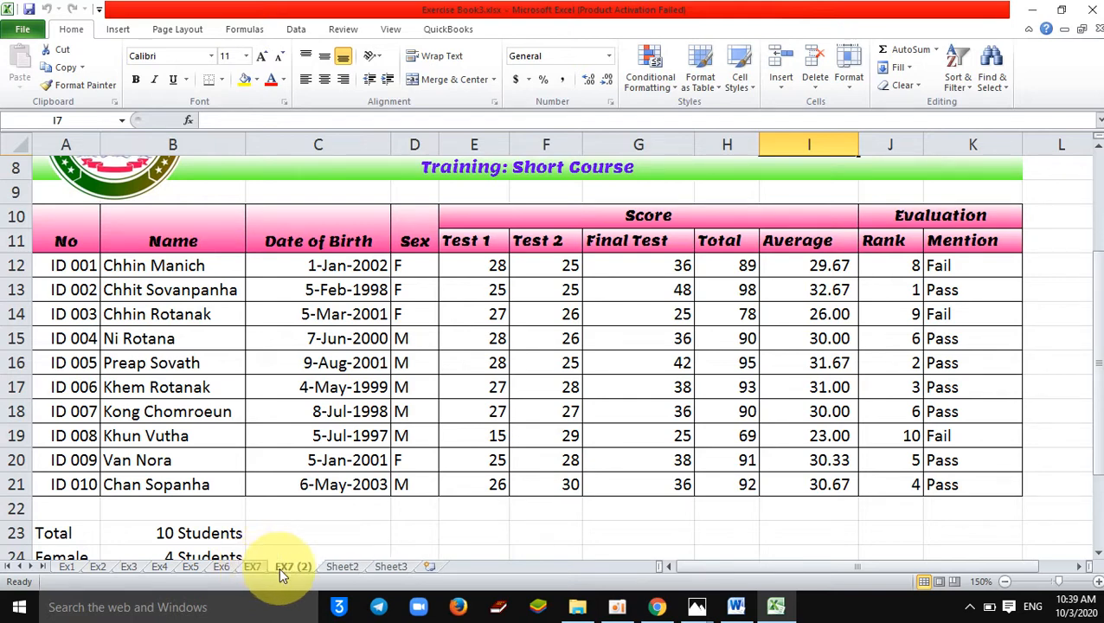
{"action": "right_click", "coordinate": [298, 567]}
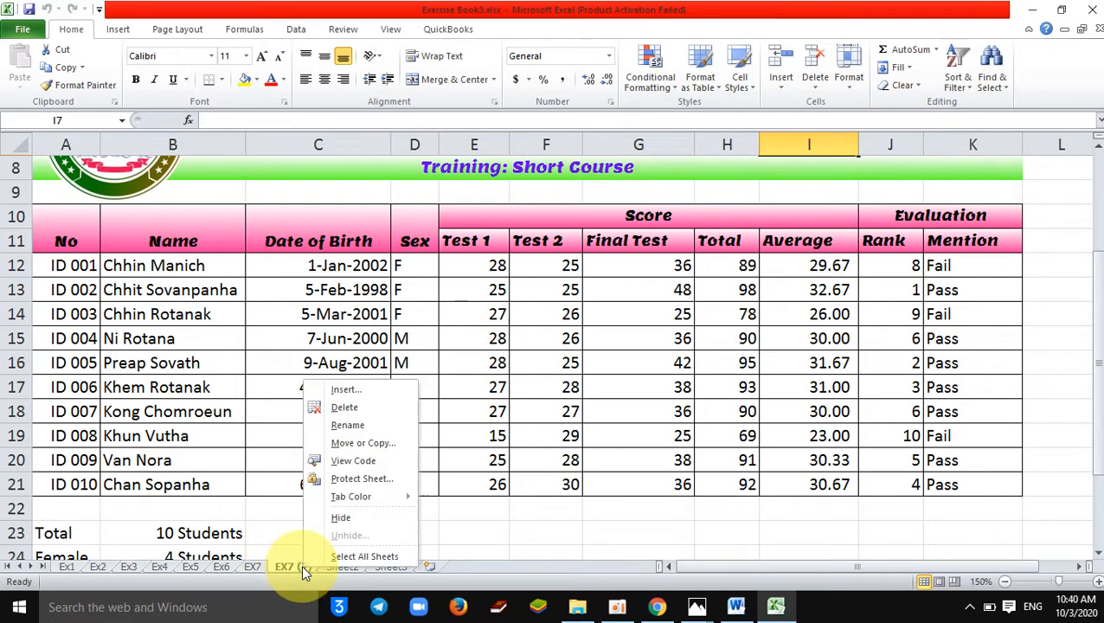
{"action": "left_click", "coordinate": [345, 419]}
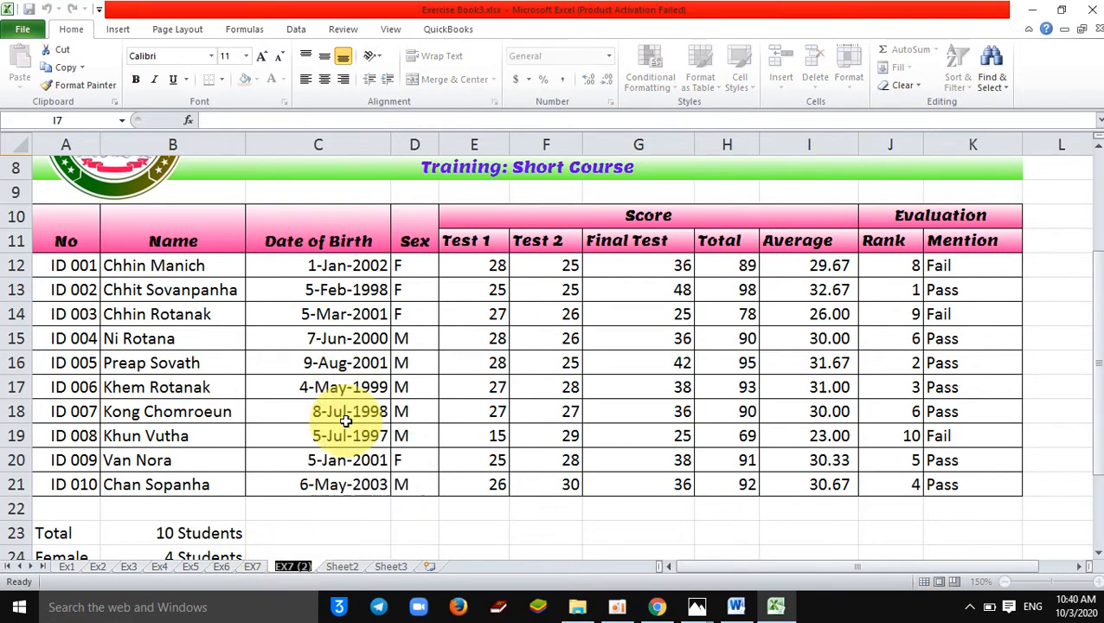
{"action": "type", "text": "Ex8"}
{"action": "key", "text": "Return"}
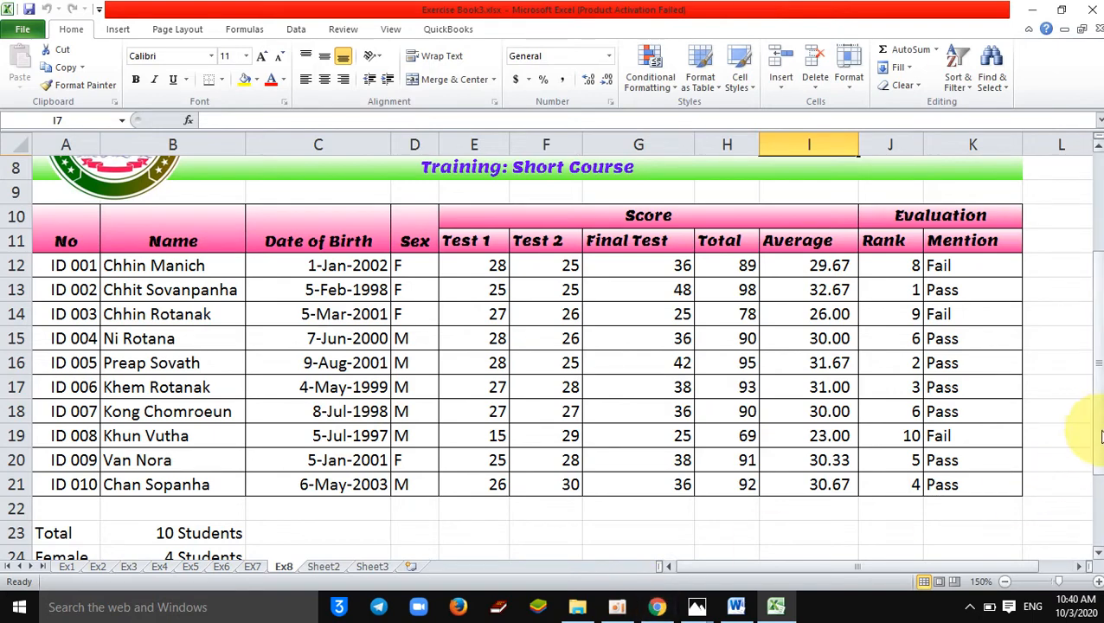
Check the heading banners above the table in 8.pdf in the browser, and return to the Ex8 sheet in Excel
{"action": "left_click_drag", "start_coordinate": [1096, 430], "coordinate": [1095, 369]}
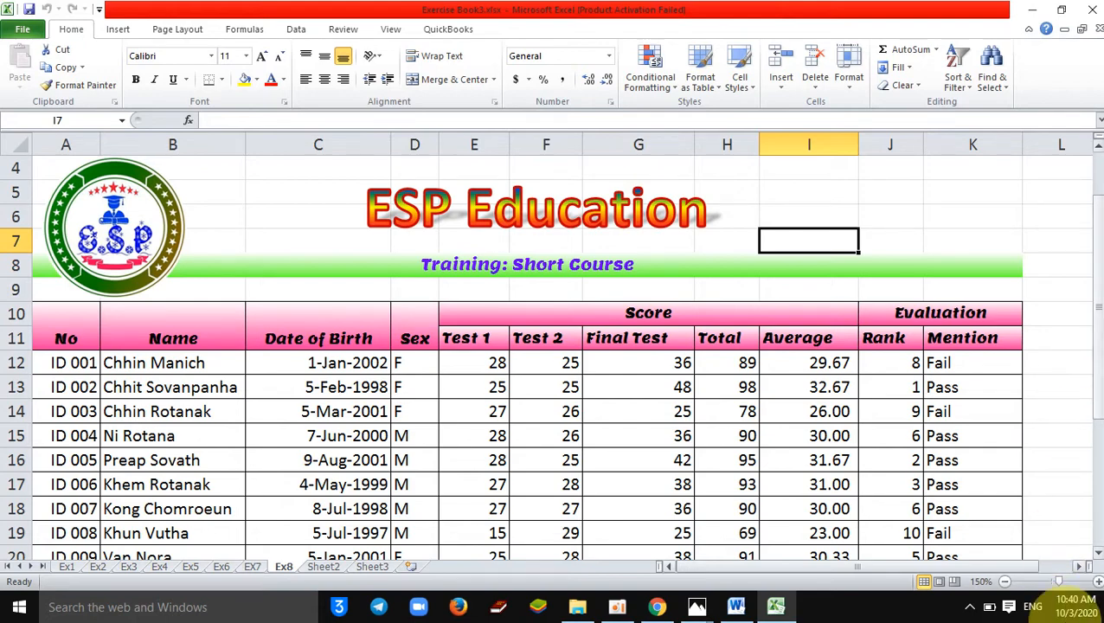
{"action": "left_click", "coordinate": [658, 607]}
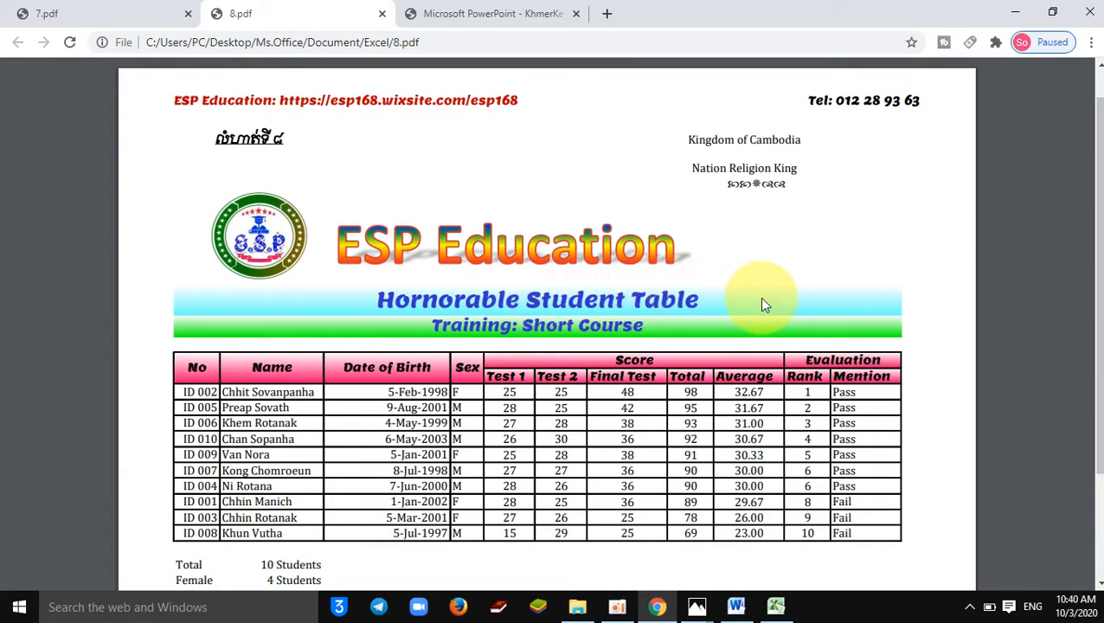
{"action": "left_click", "coordinate": [738, 607]}
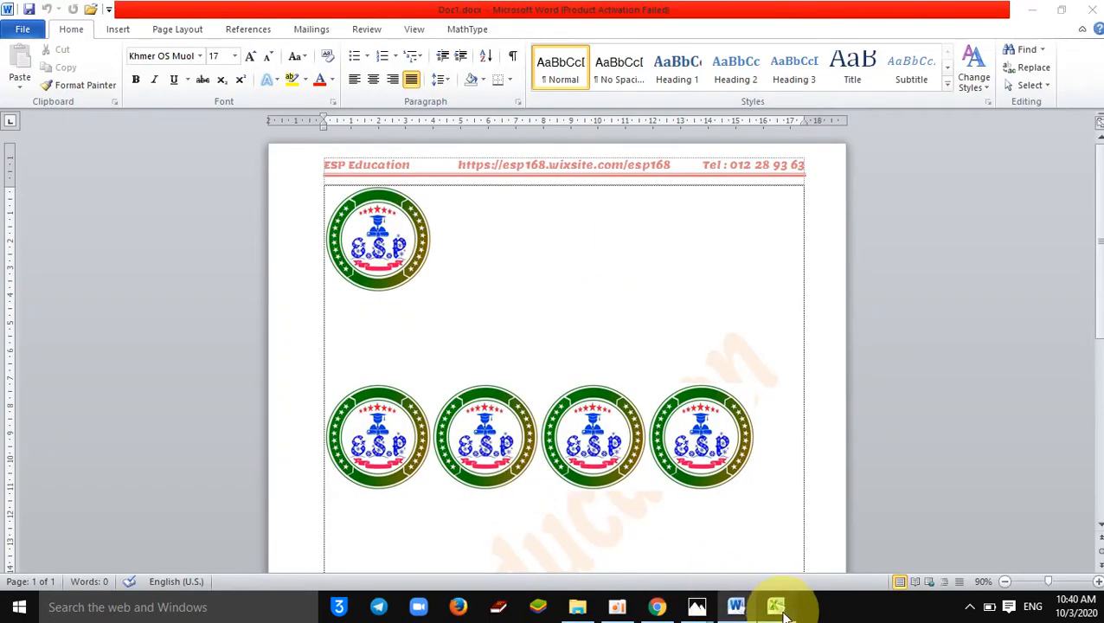
{"action": "left_click", "coordinate": [778, 609]}
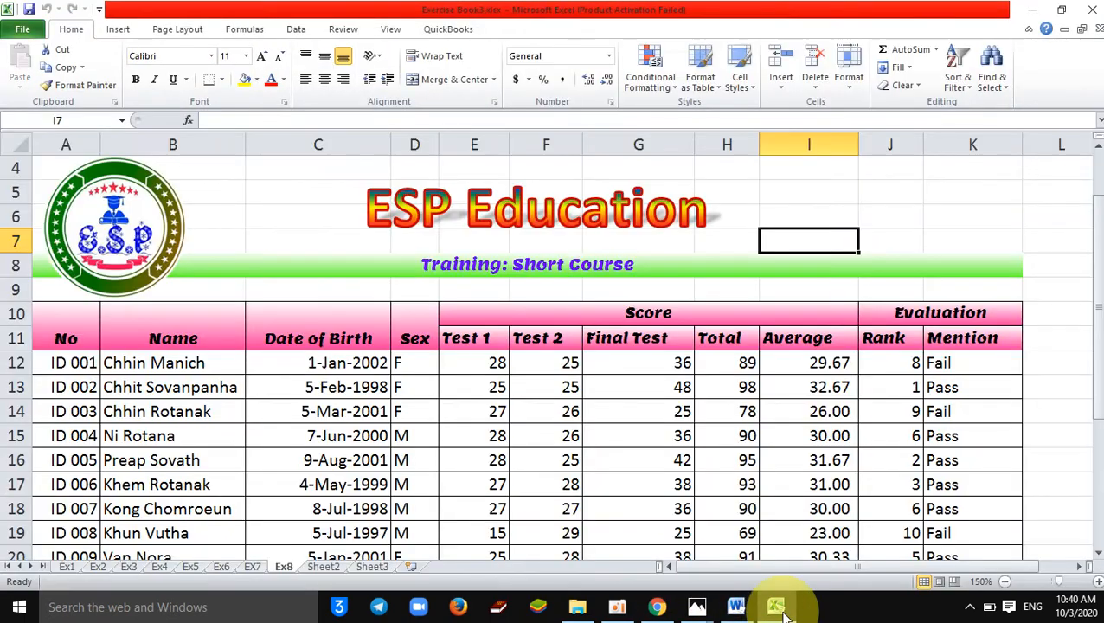
{"action": "left_click", "coordinate": [416, 267]}
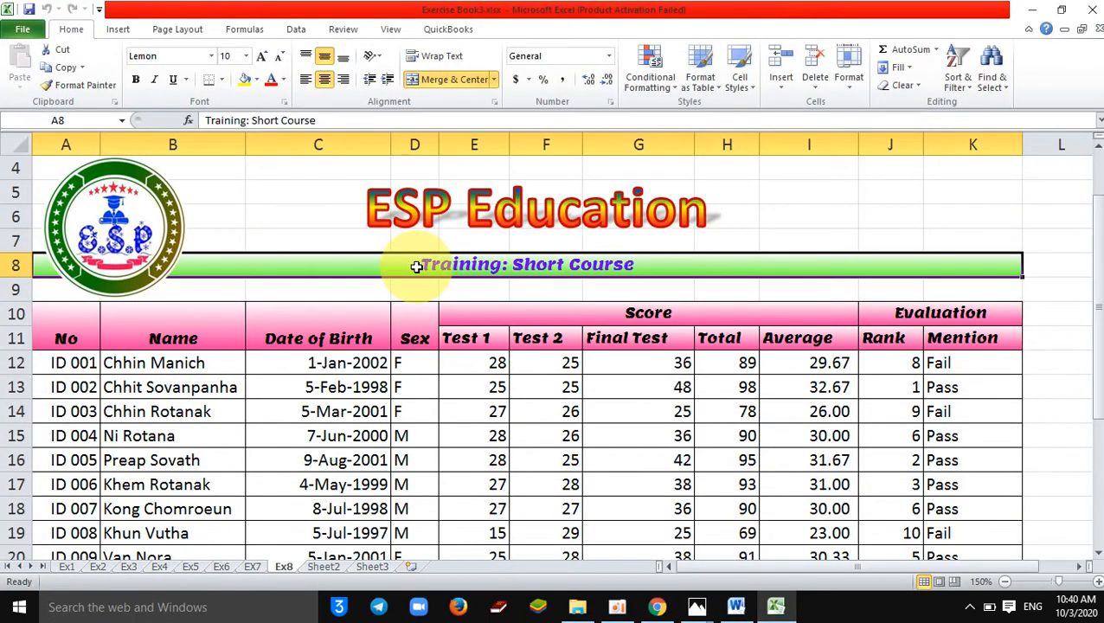
{"action": "left_click", "coordinate": [14, 239]}
{"action": "left_click", "coordinate": [17, 268]}
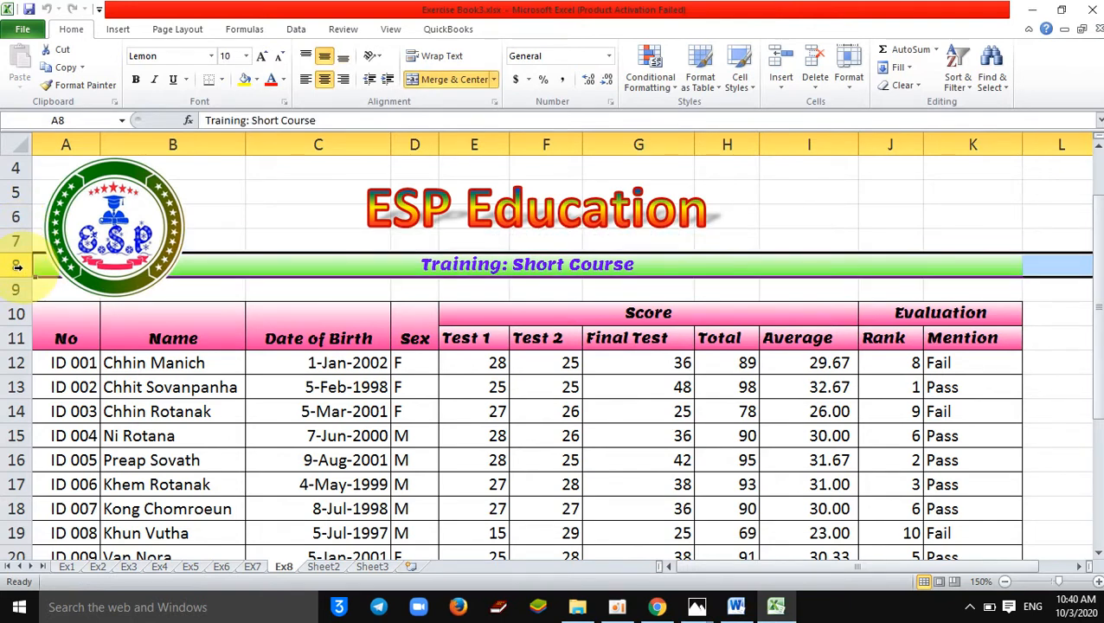
{"action": "left_click", "coordinate": [548, 289]}
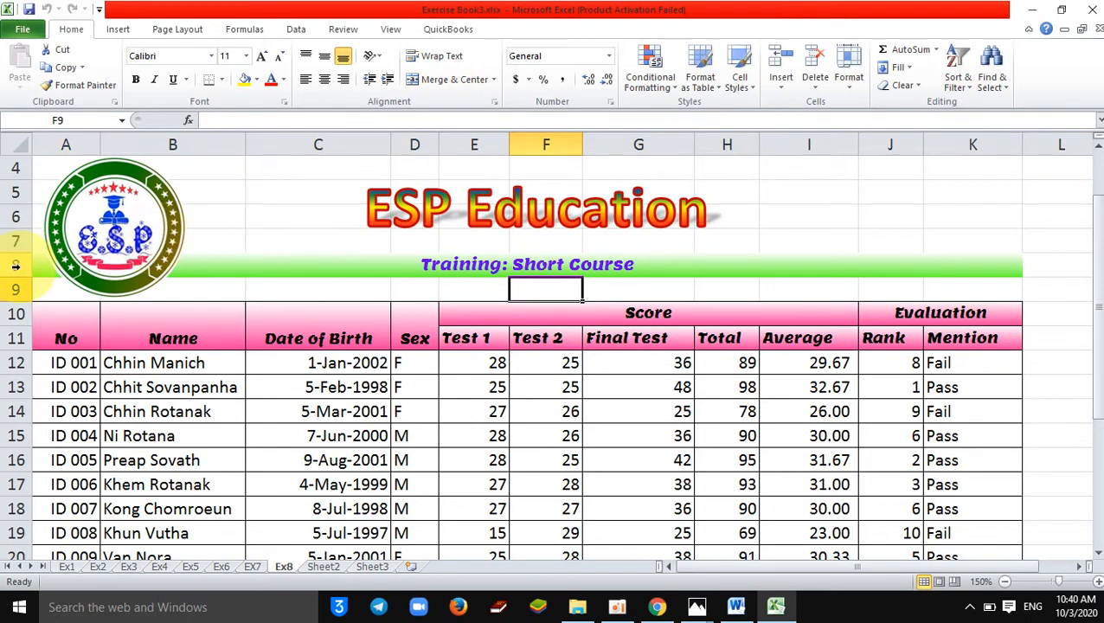
{"action": "left_click", "coordinate": [566, 242]}
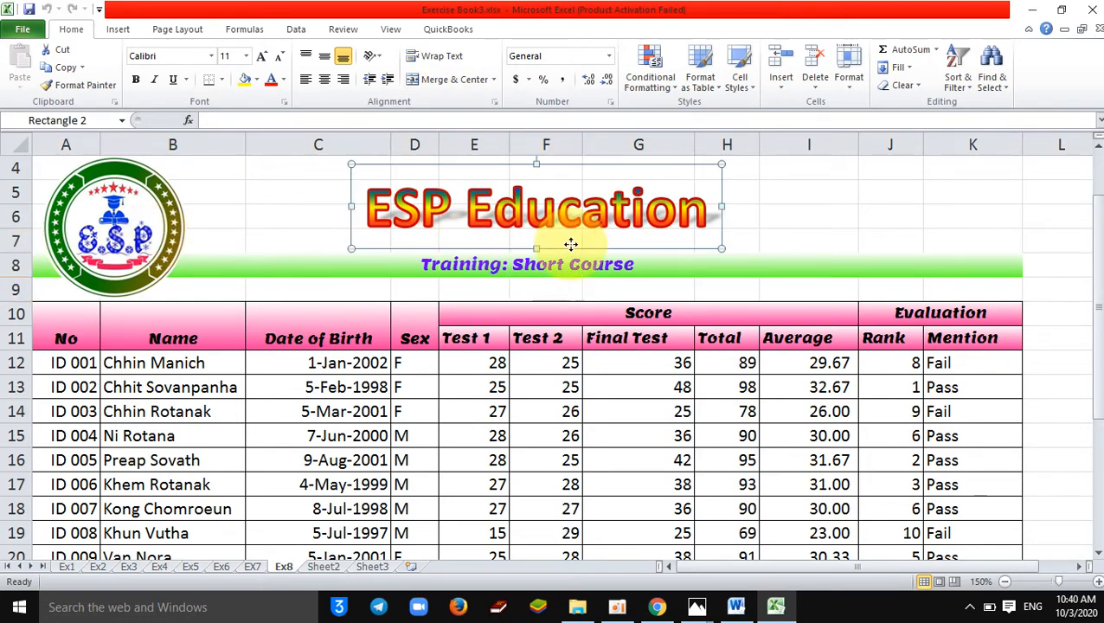
{"action": "left_click", "coordinate": [487, 269]}
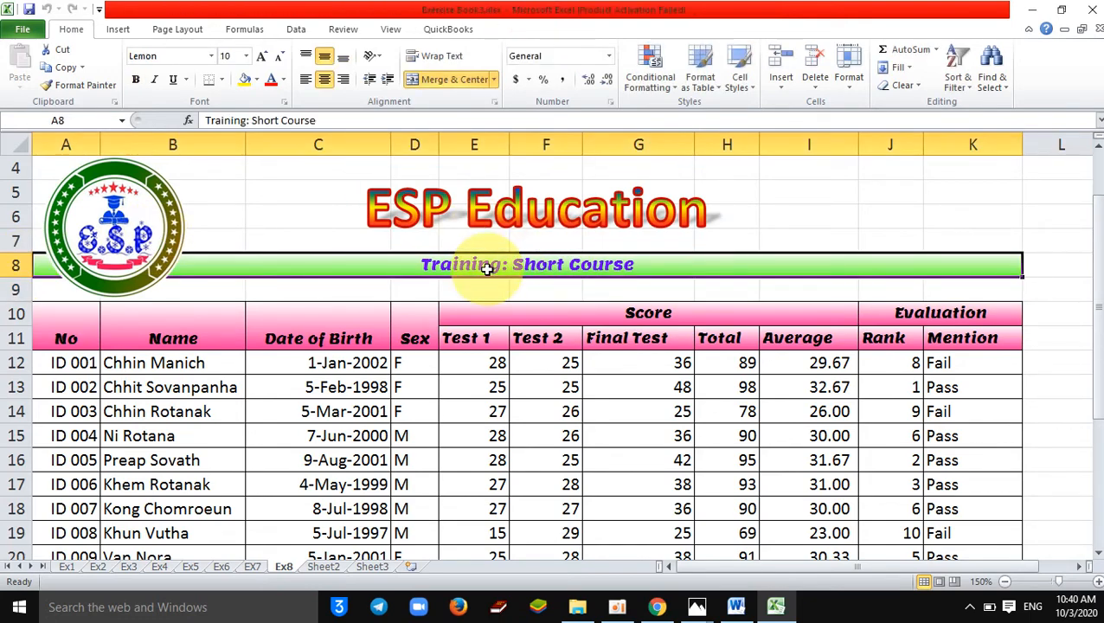
Try inserting a blank row at row 7, above the Training: Short Course banner, and undo the insertion
{"action": "left_click", "coordinate": [11, 241]}
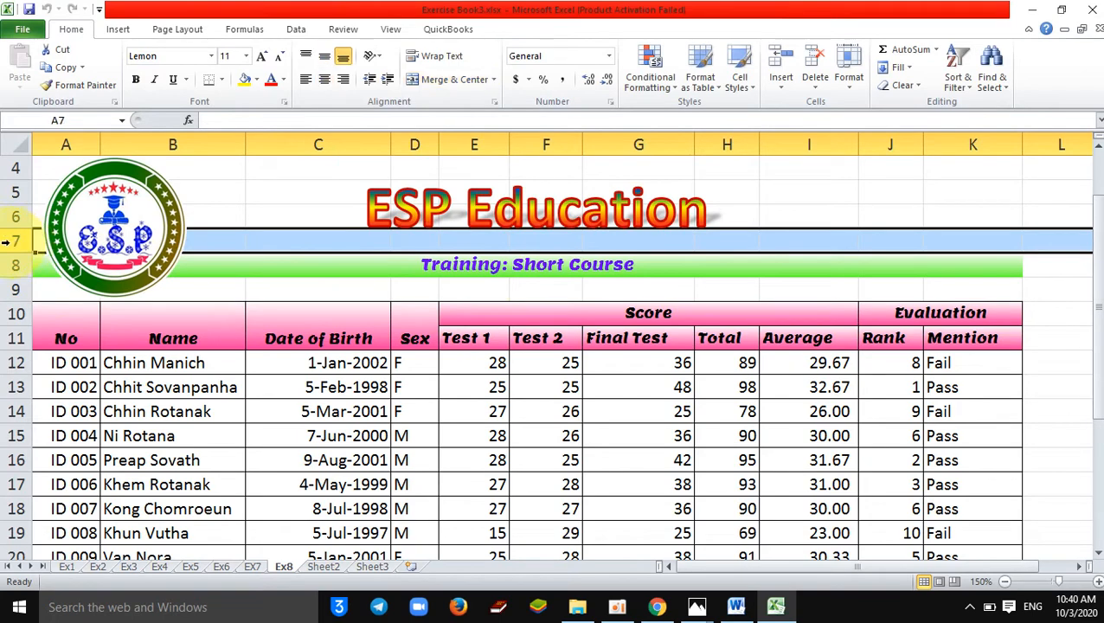
{"action": "right_click", "coordinate": [7, 241]}
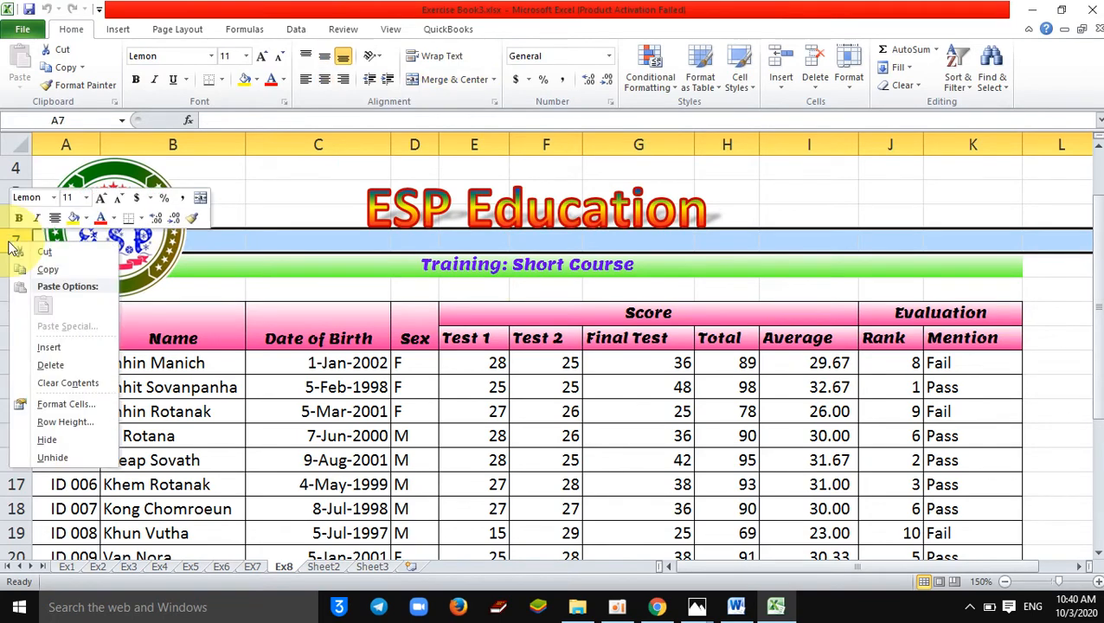
{"action": "left_click", "coordinate": [68, 346]}
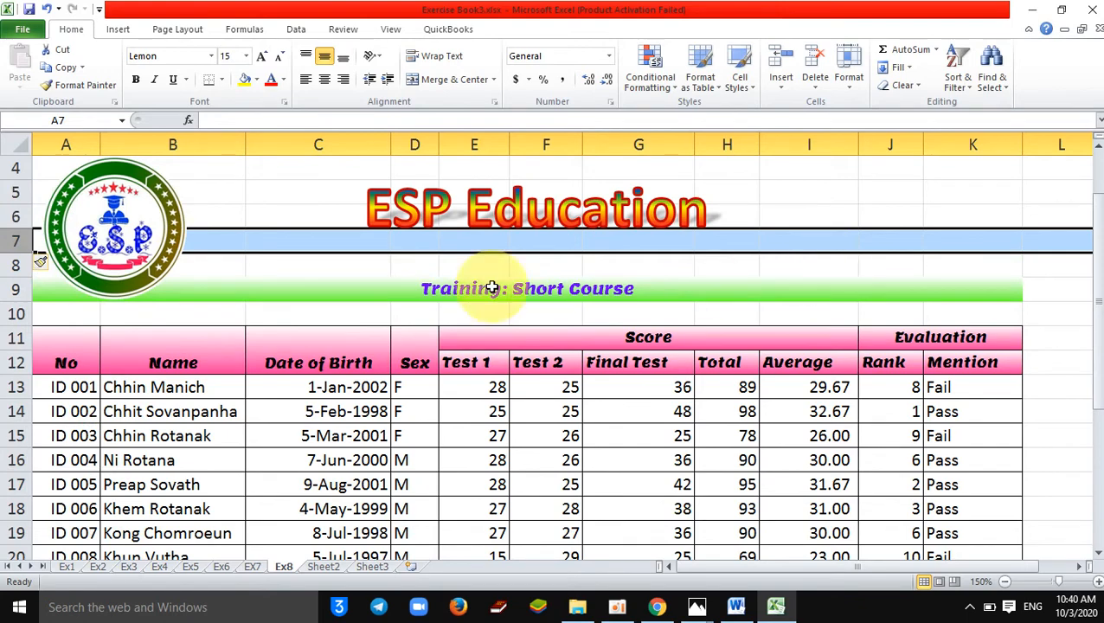
{"action": "left_click", "coordinate": [47, 8]}
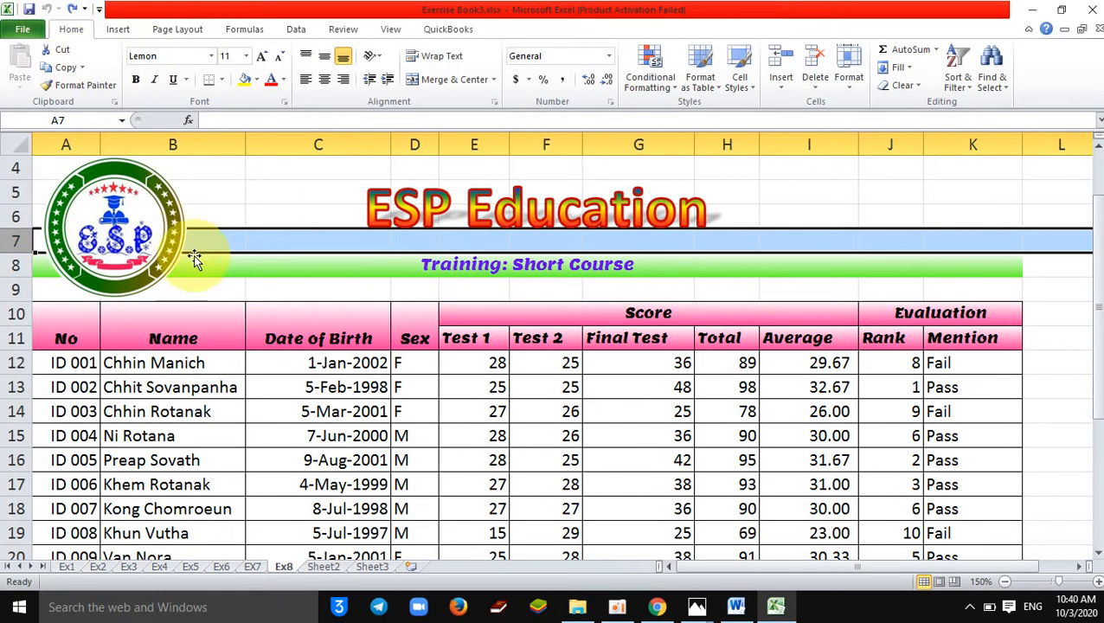
{"action": "left_click", "coordinate": [237, 282]}
{"action": "left_click", "coordinate": [12, 264]}
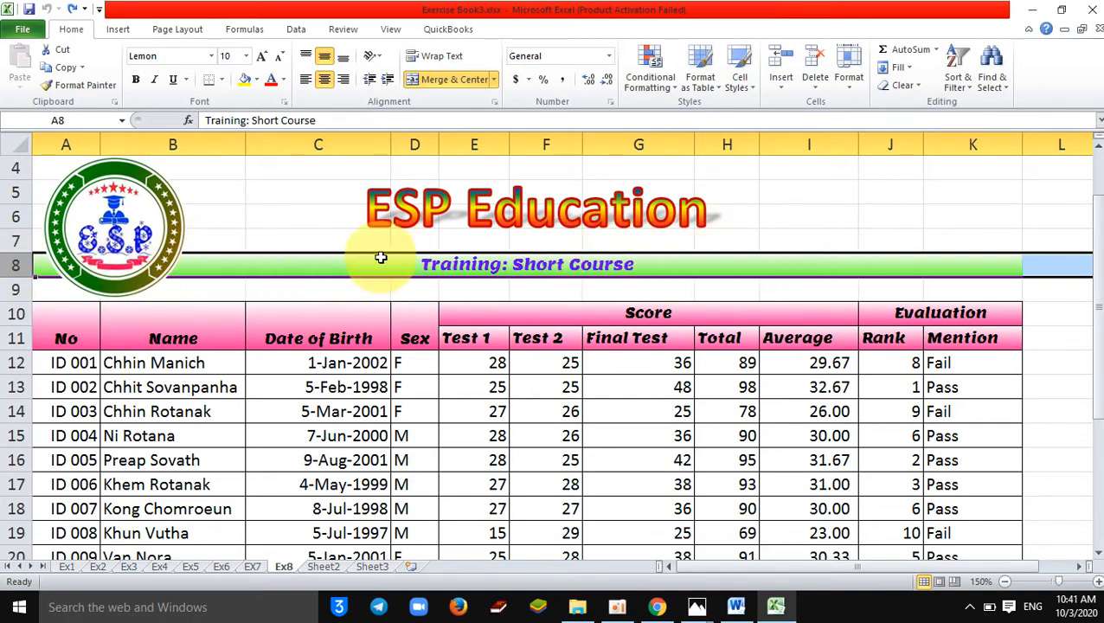
{"action": "left_click", "coordinate": [538, 284]}
{"action": "left_click", "coordinate": [537, 267]}
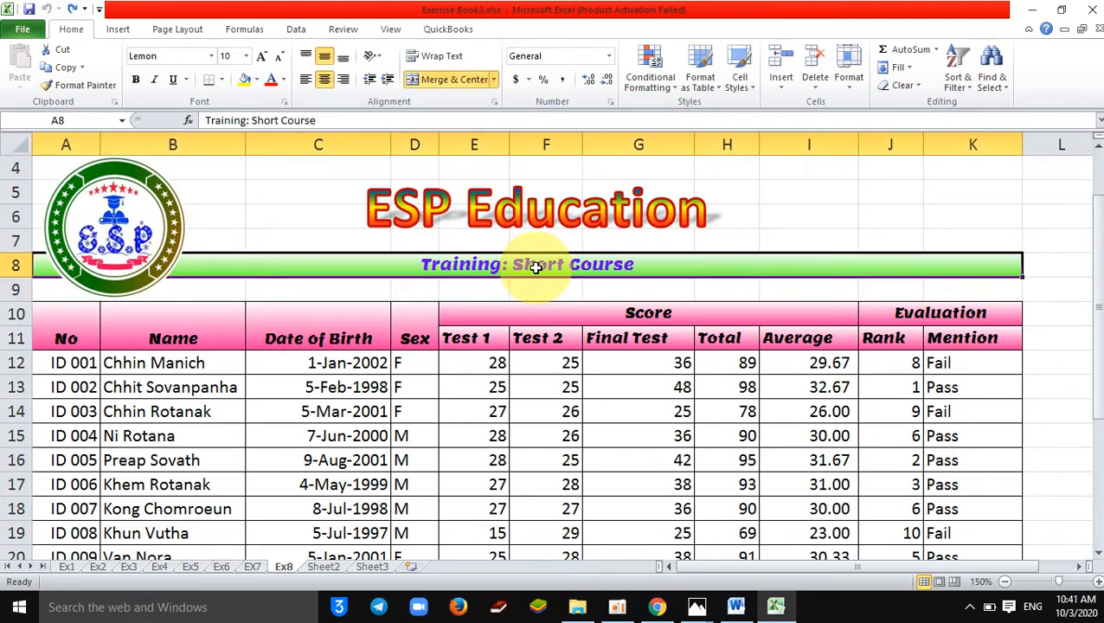
Copy the entire Training: Short Course row at row 8 and insert the copied row at row 7
{"action": "left_click", "coordinate": [6, 265]}
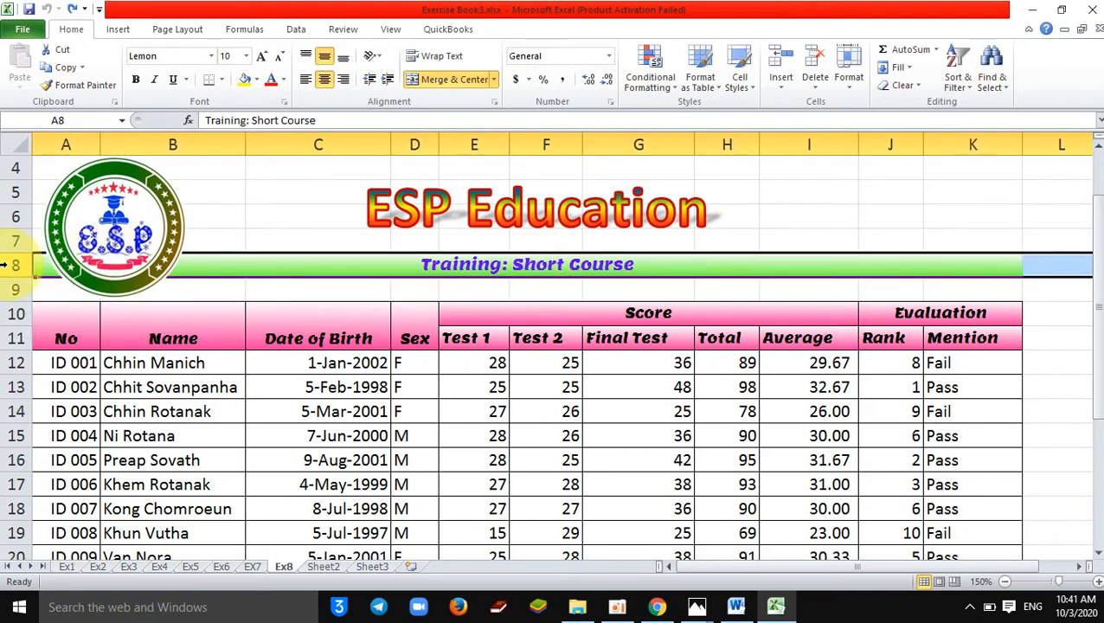
{"action": "right_click", "coordinate": [4, 266]}
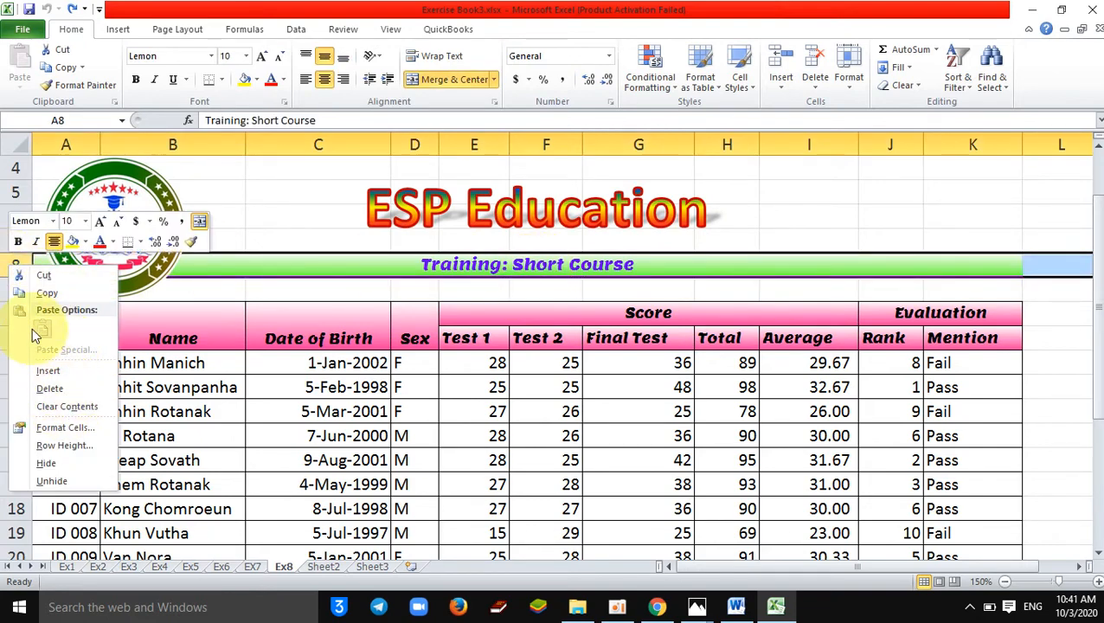
{"action": "left_click", "coordinate": [178, 294]}
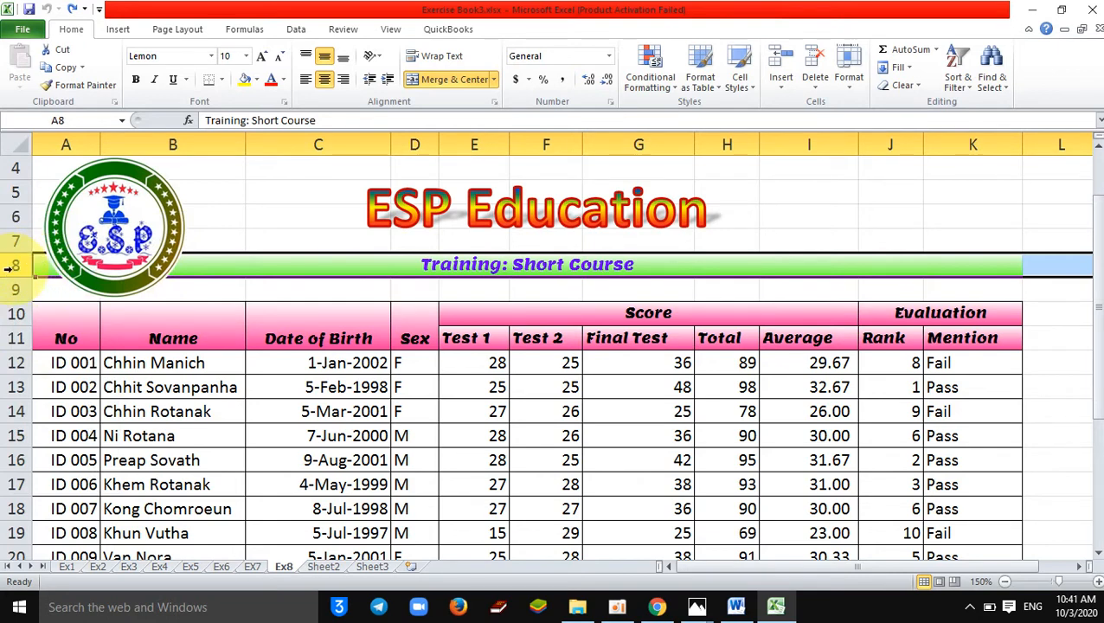
{"action": "right_click", "coordinate": [14, 266]}
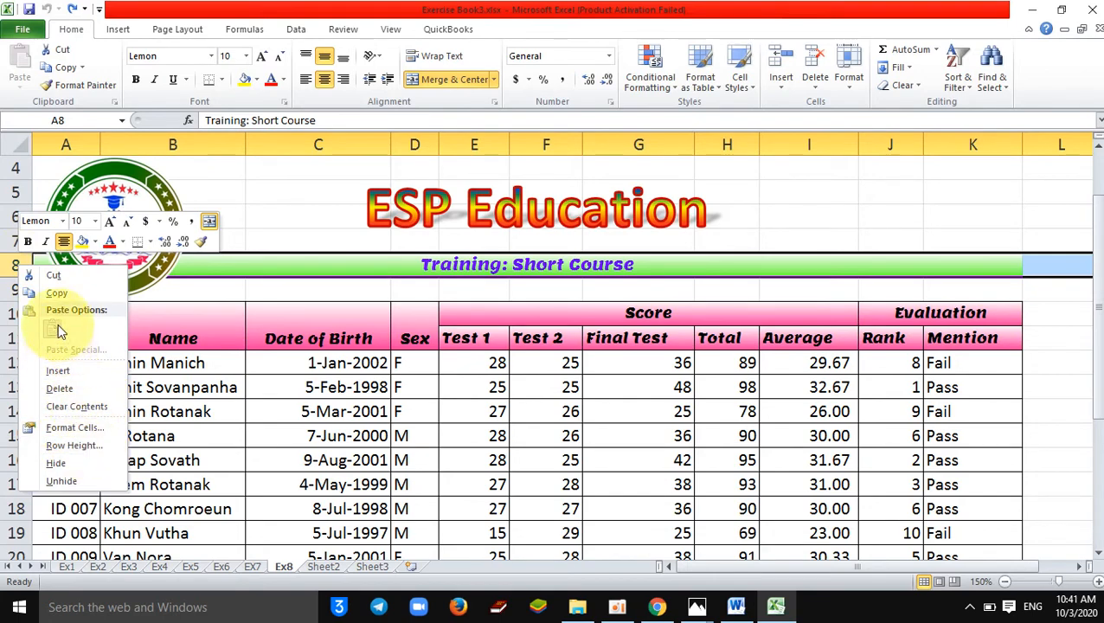
{"action": "left_click", "coordinate": [55, 293]}
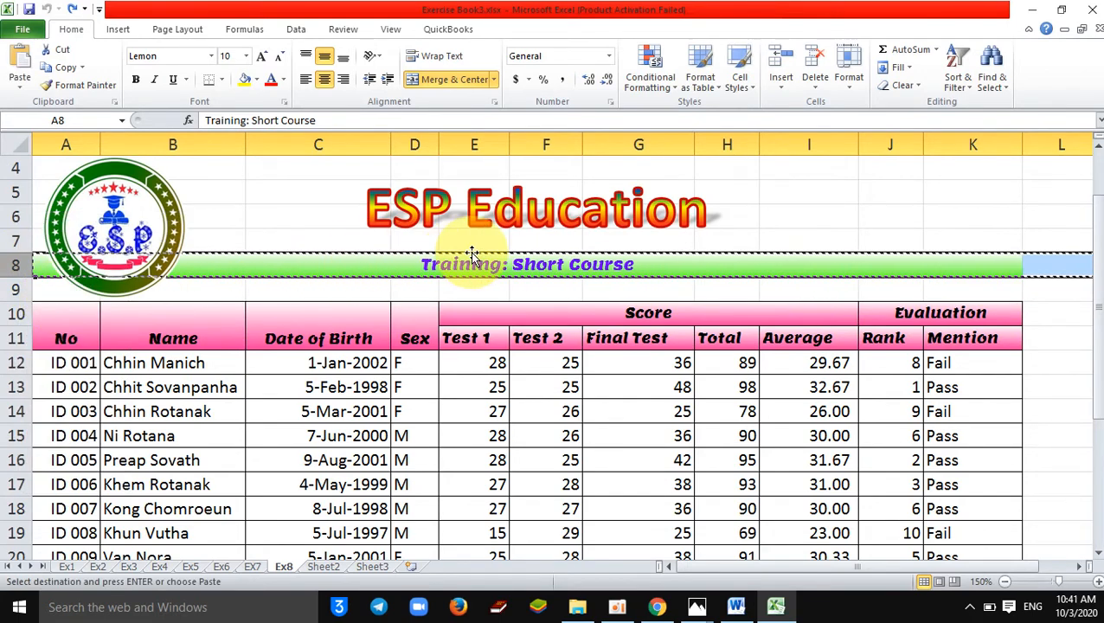
{"action": "left_click", "coordinate": [14, 241]}
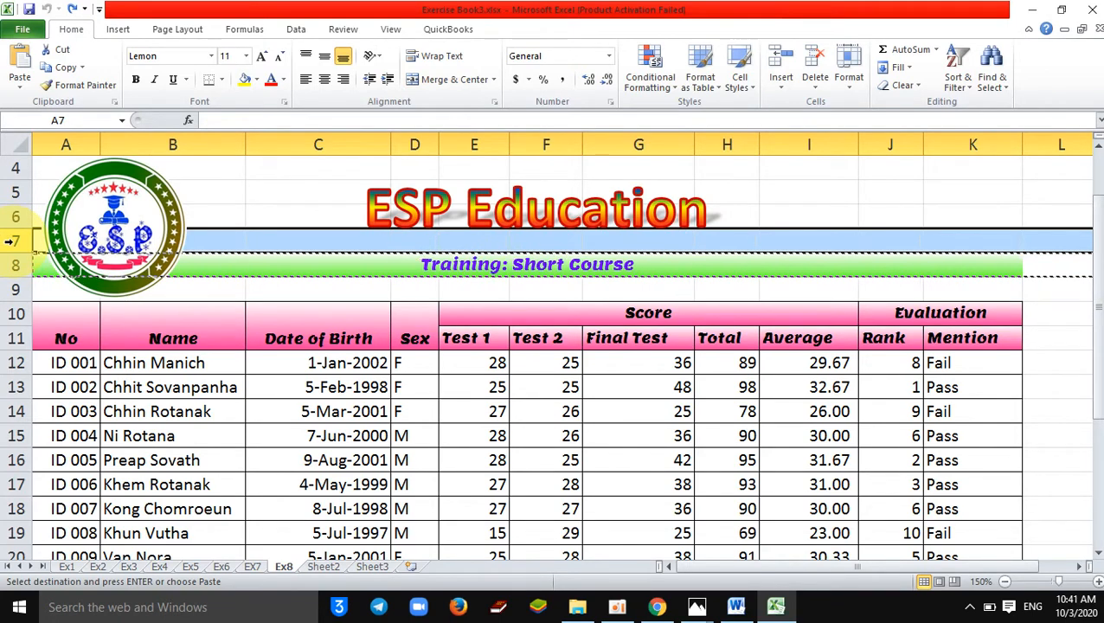
{"action": "right_click", "coordinate": [13, 244]}
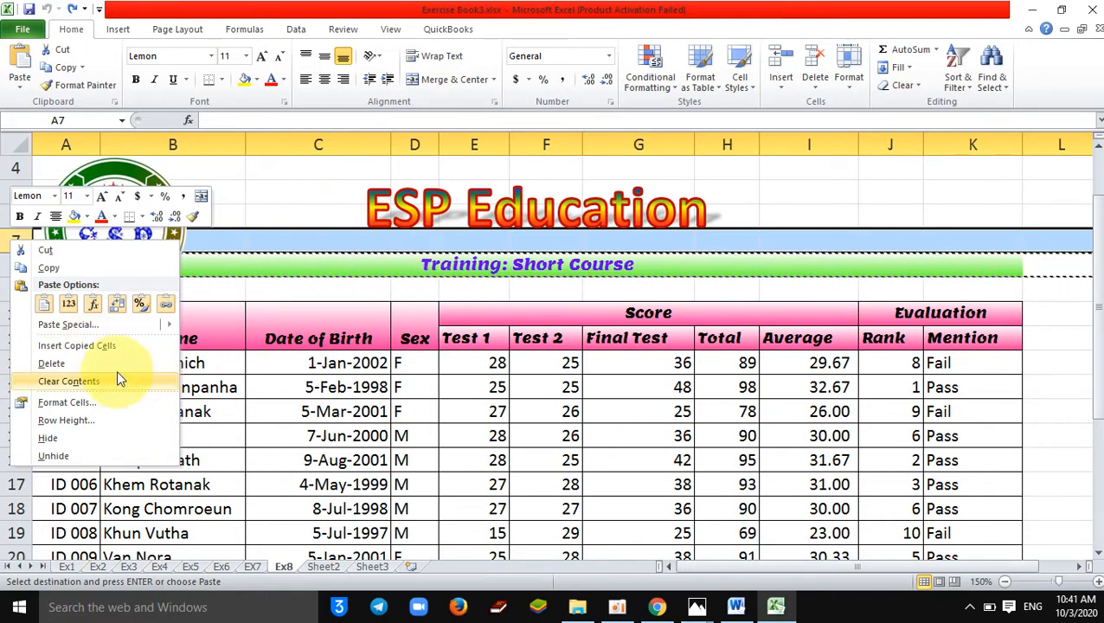
{"action": "left_click", "coordinate": [100, 350]}
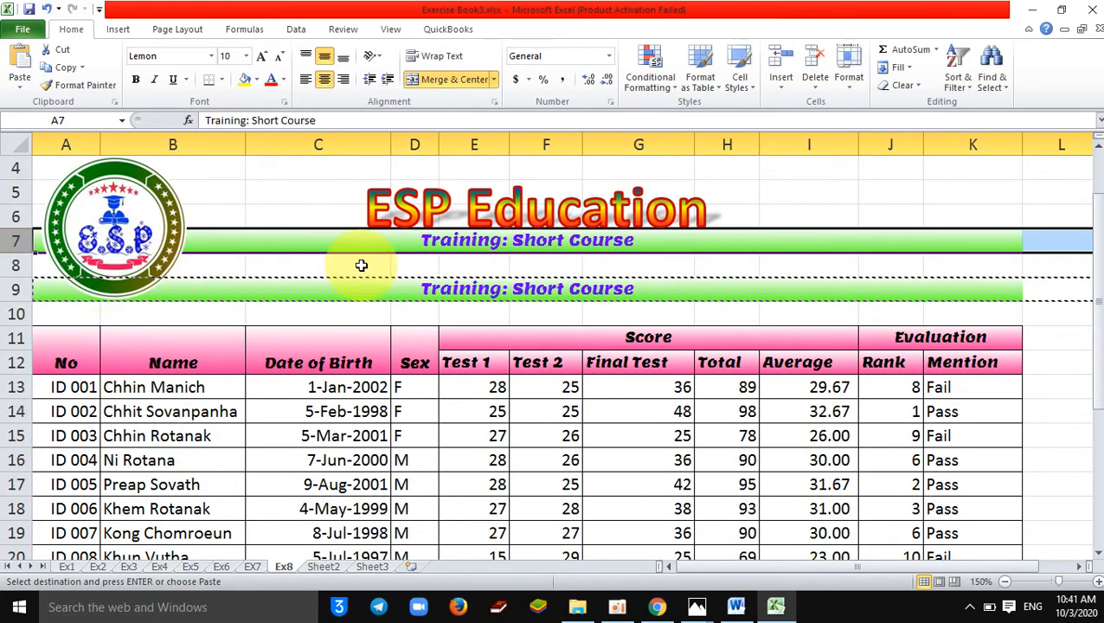
{"action": "left_click", "coordinate": [710, 251]}
{"action": "left_click", "coordinate": [558, 271]}
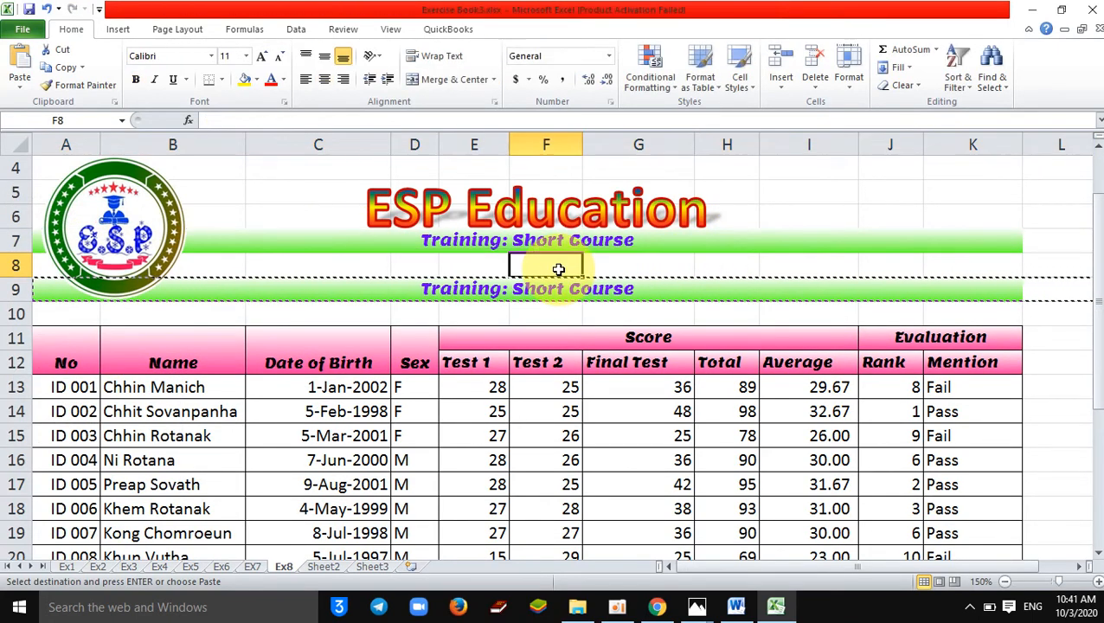
{"action": "left_click", "coordinate": [803, 237]}
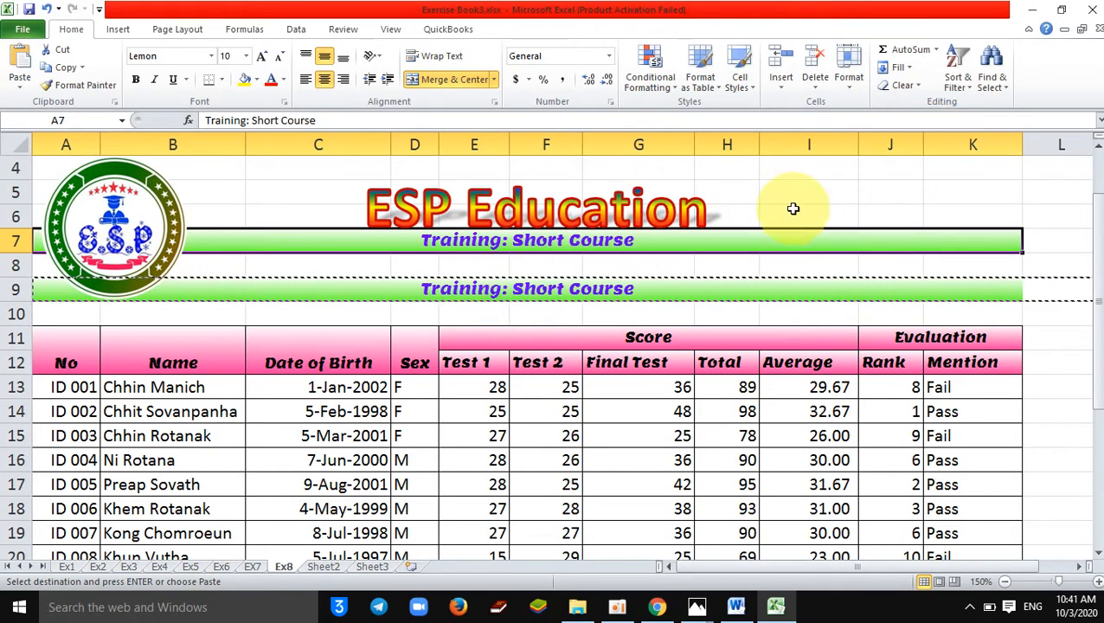
{"action": "double_click", "coordinate": [927, 192]}
{"action": "left_click", "coordinate": [871, 189]}
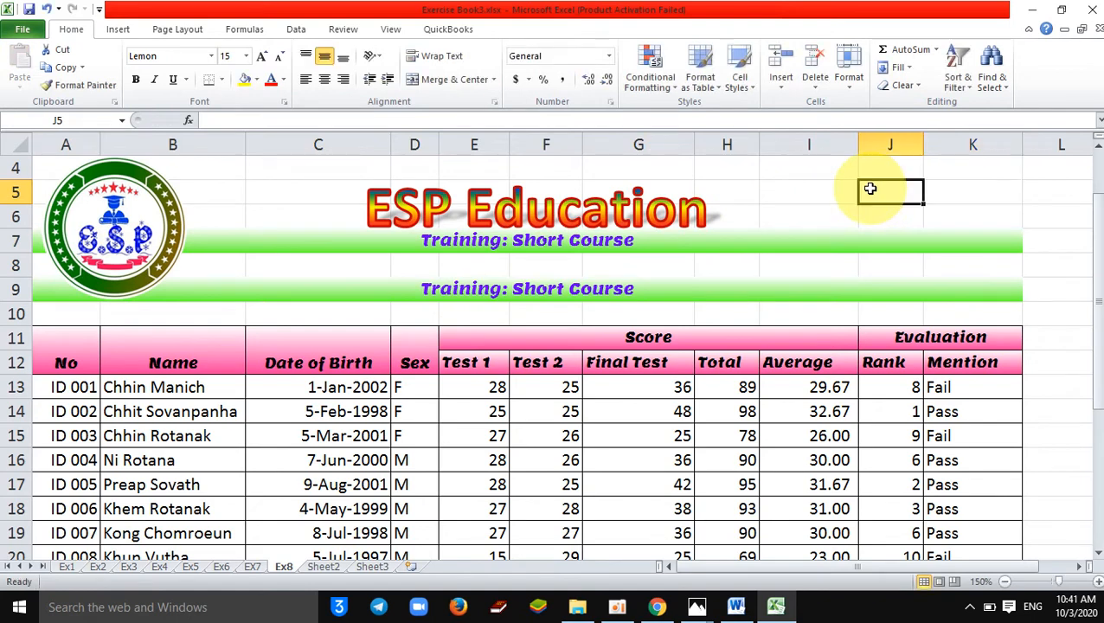
{"action": "left_click", "coordinate": [528, 226]}
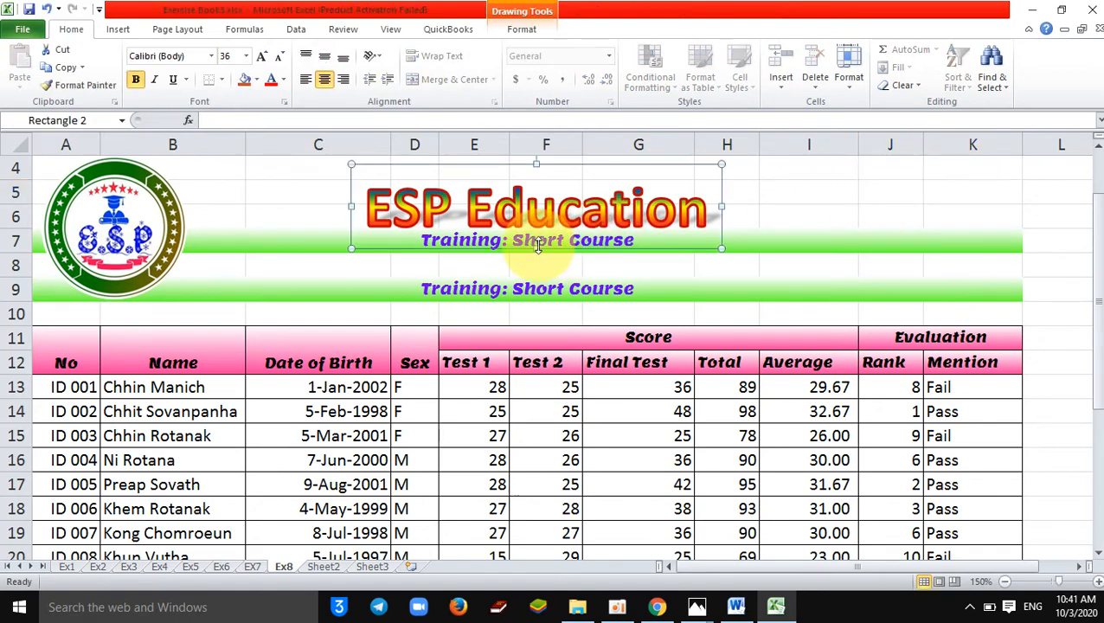
{"action": "left_click", "coordinate": [838, 243]}
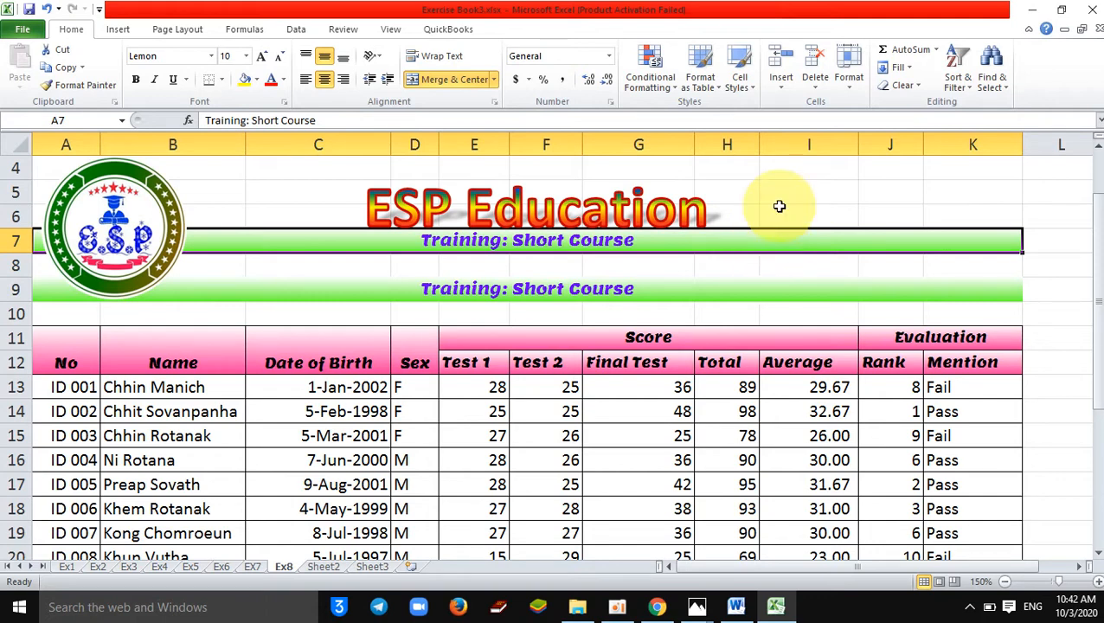
Move the duplicate Training: Short Course banner from row 7 to row 8 by cutting it and pasting it at A8
{"action": "left_click", "coordinate": [832, 266]}
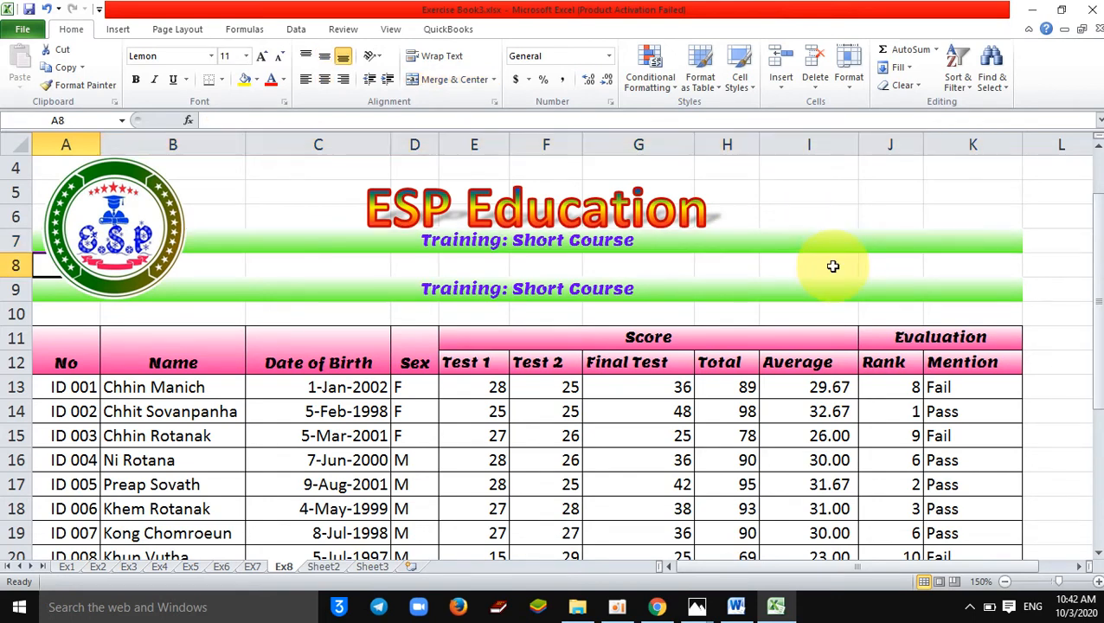
{"action": "key", "text": "Up"}
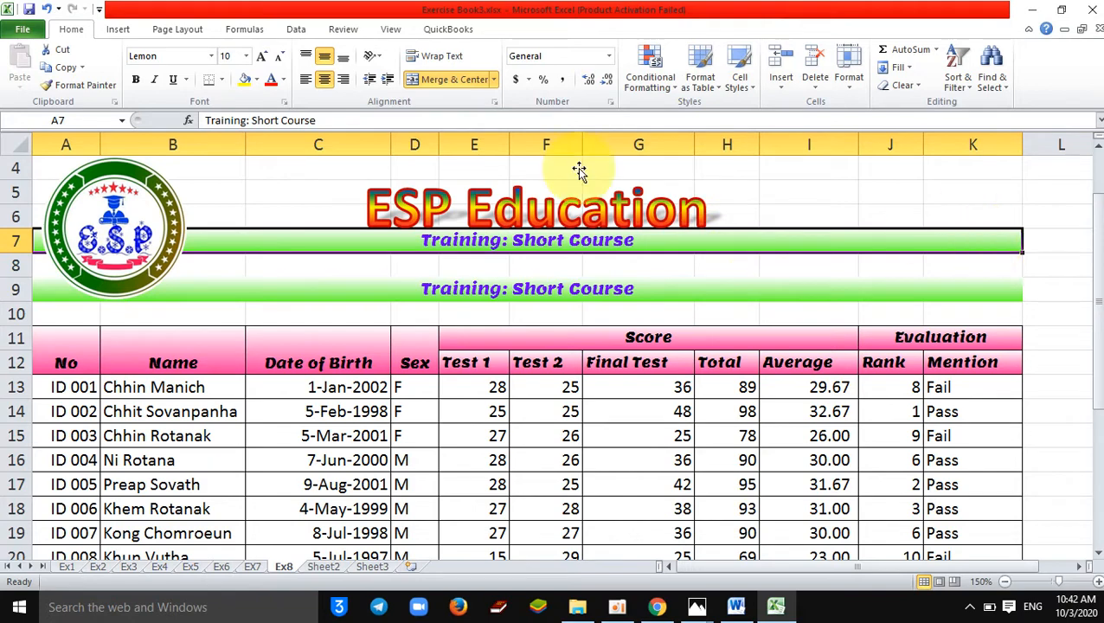
{"action": "left_click", "coordinate": [61, 50]}
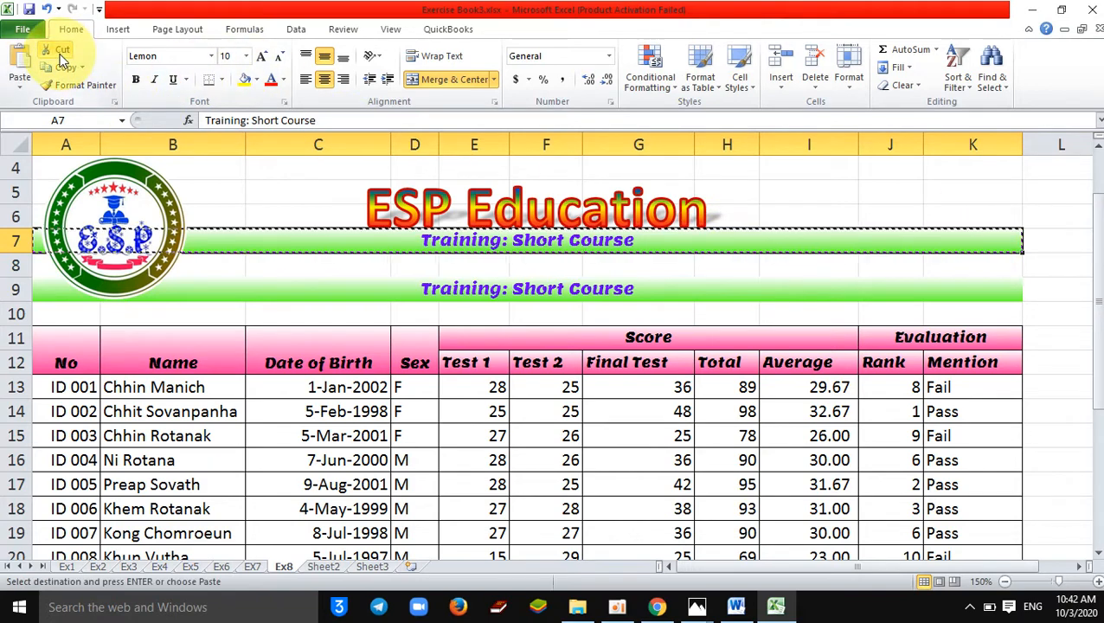
{"action": "left_click", "coordinate": [180, 260]}
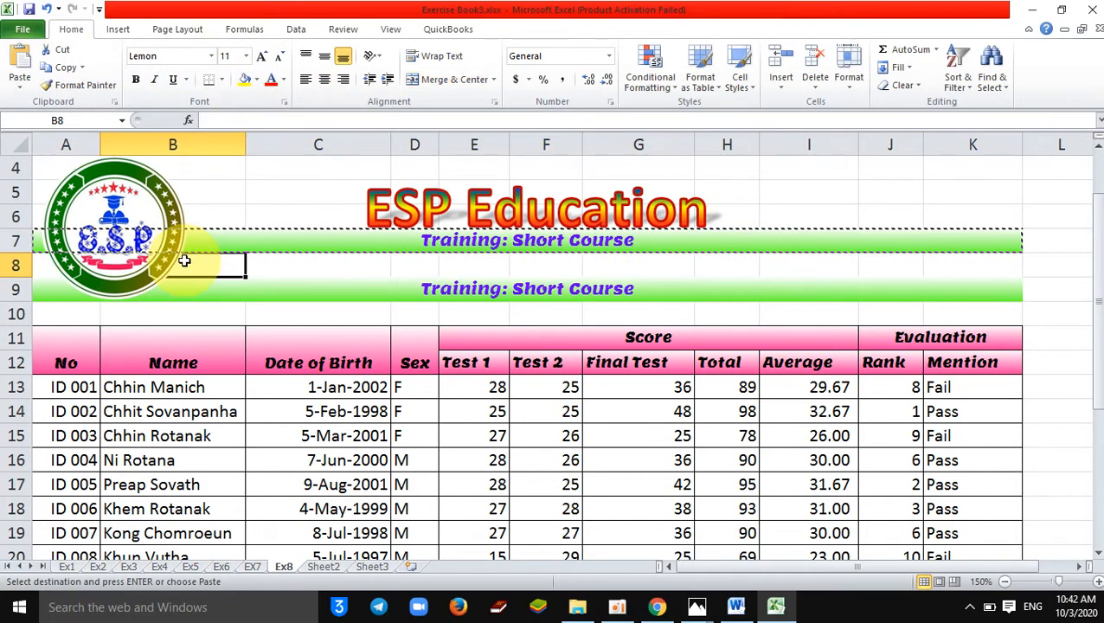
{"action": "left_click", "coordinate": [36, 267]}
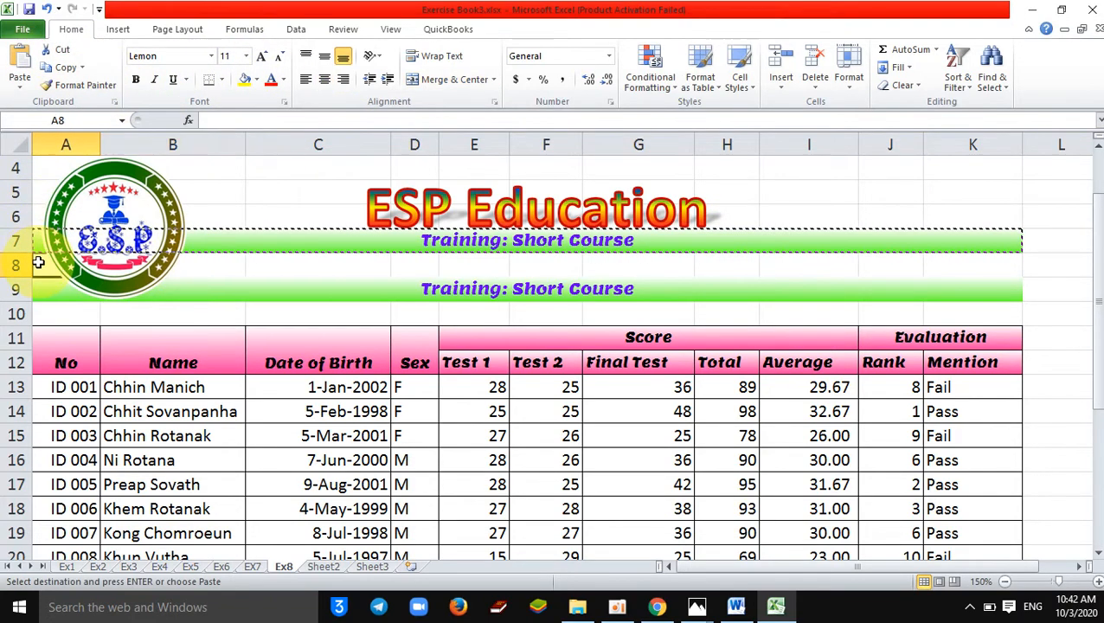
{"action": "left_click", "coordinate": [26, 68]}
{"action": "left_click", "coordinate": [765, 232]}
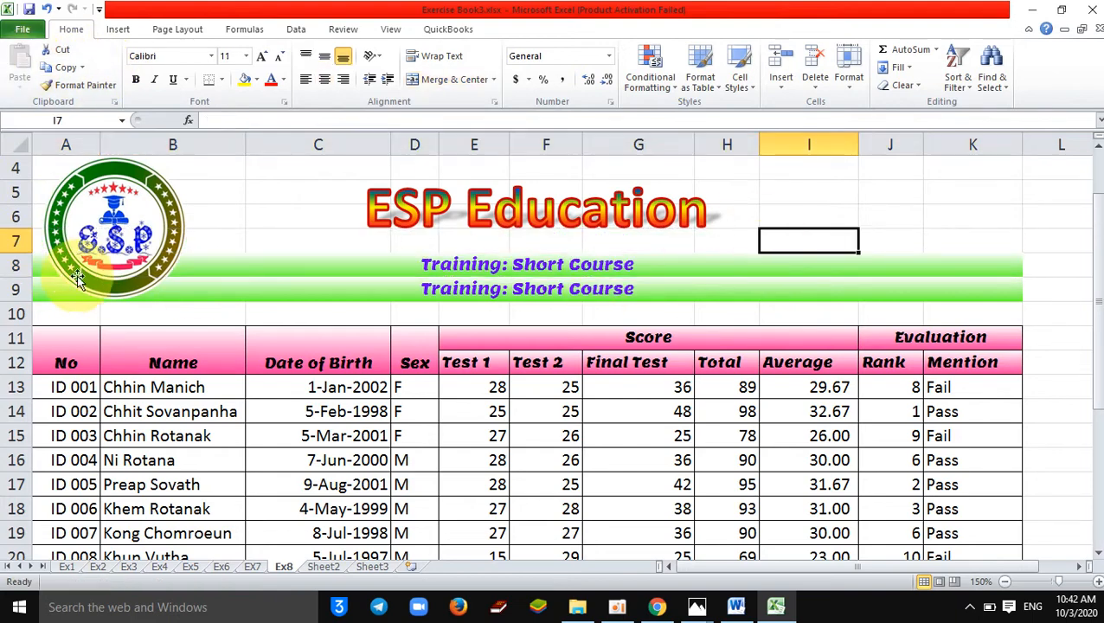
{"action": "left_click", "coordinate": [37, 239]}
{"action": "left_click", "coordinate": [36, 270]}
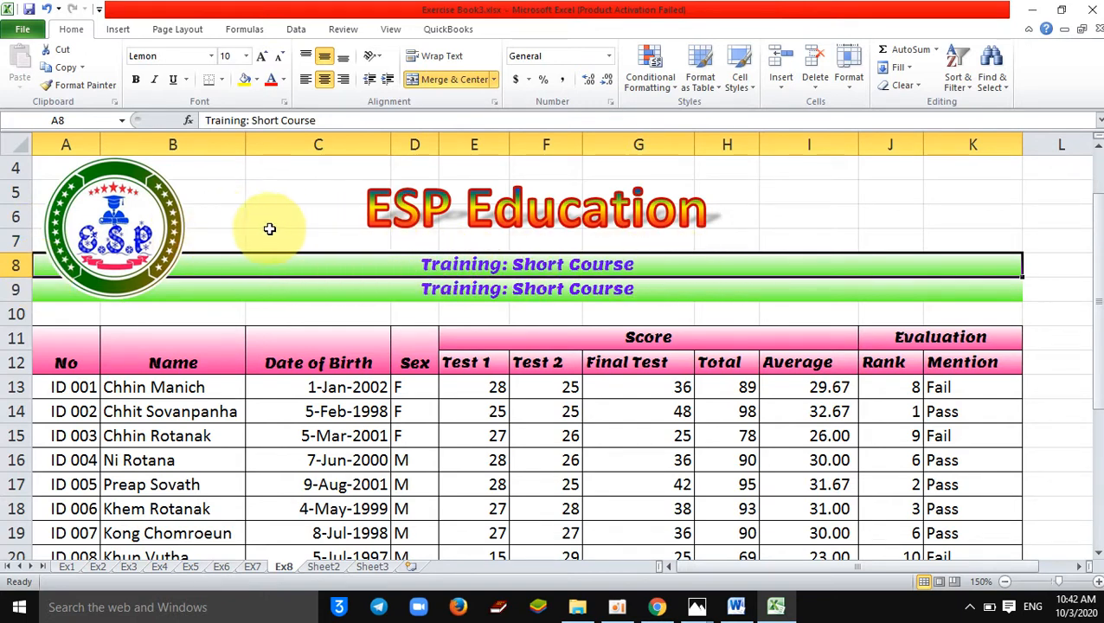
{"action": "left_click", "coordinate": [225, 241]}
{"action": "left_click", "coordinate": [489, 232]}
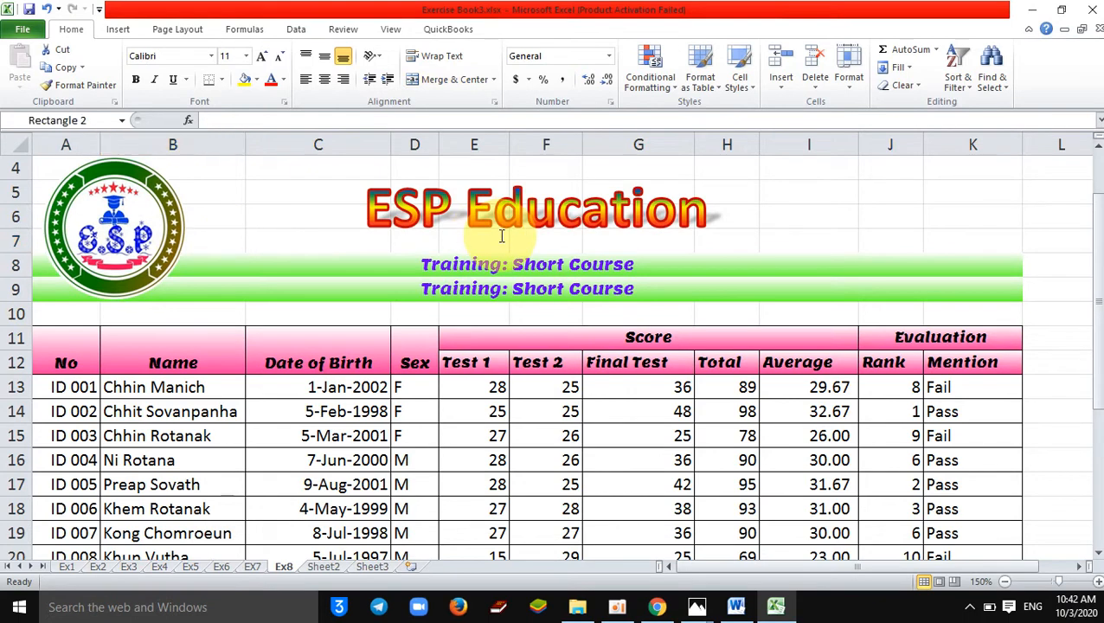
{"action": "left_click", "coordinate": [355, 273]}
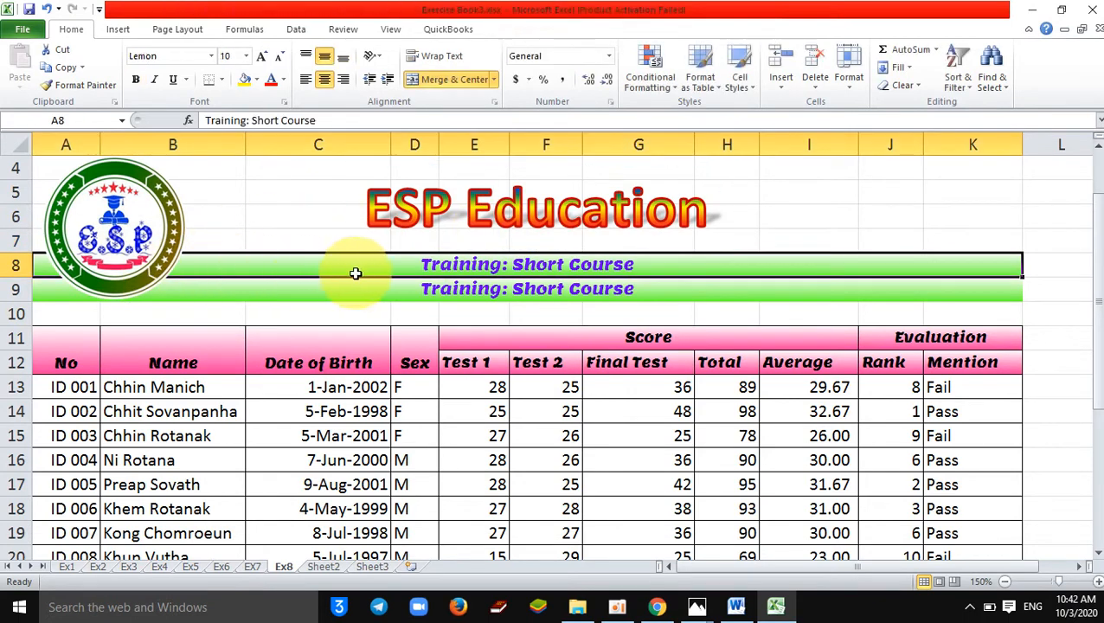
{"action": "left_click", "coordinate": [282, 240]}
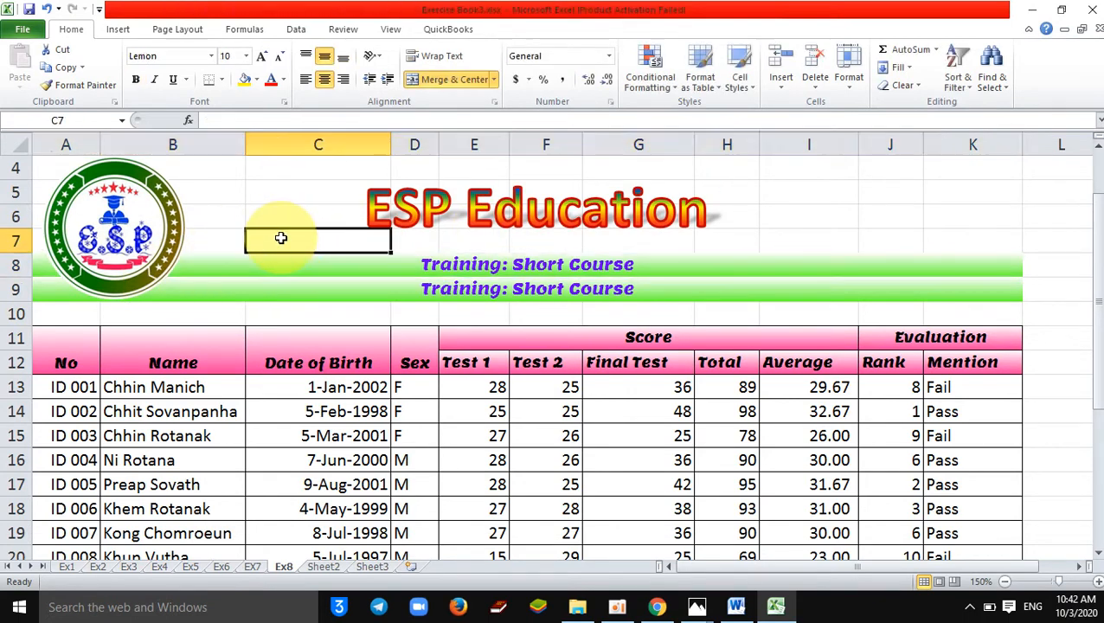
Undo the banner's move to row 8 and paste the cut banner at A8 again
{"action": "left_click", "coordinate": [46, 9]}
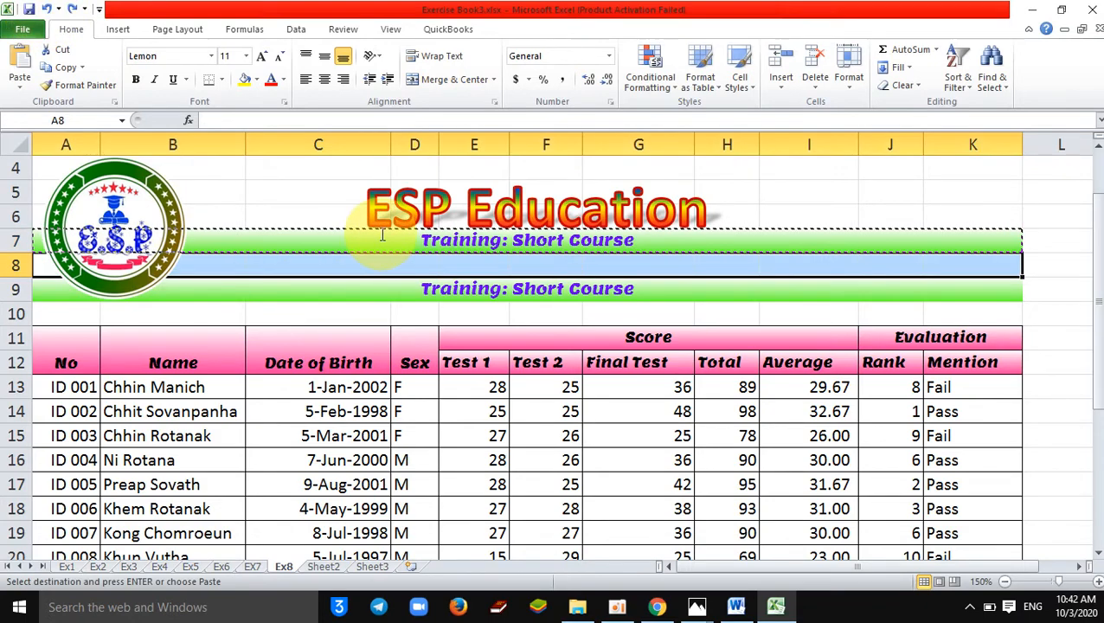
{"action": "left_click", "coordinate": [354, 240]}
{"action": "left_click", "coordinate": [313, 243]}
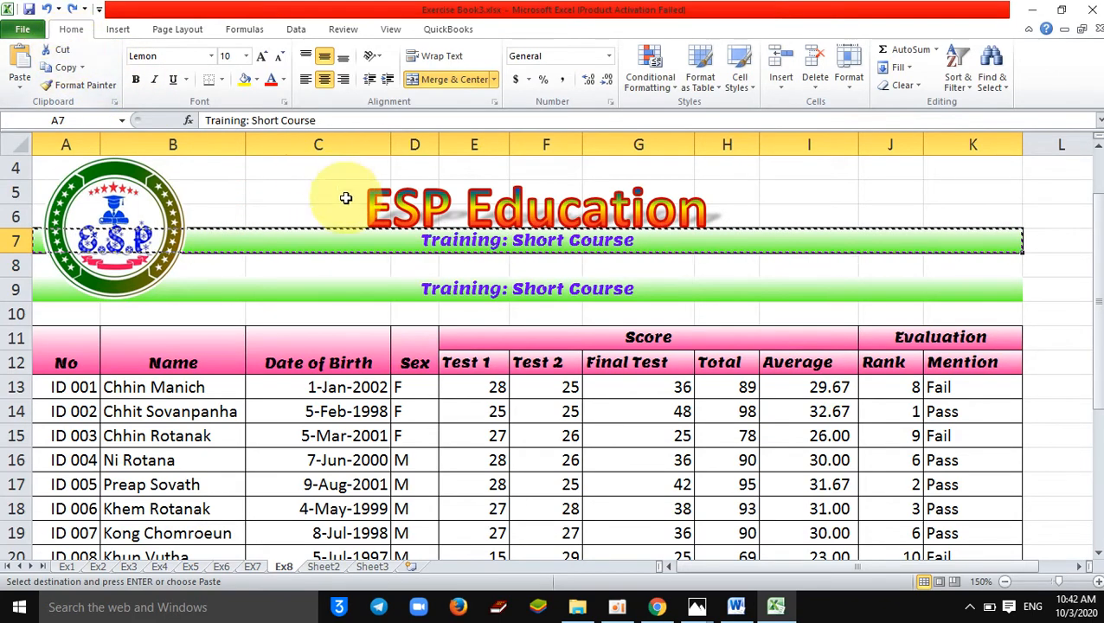
{"action": "left_click", "coordinate": [41, 267]}
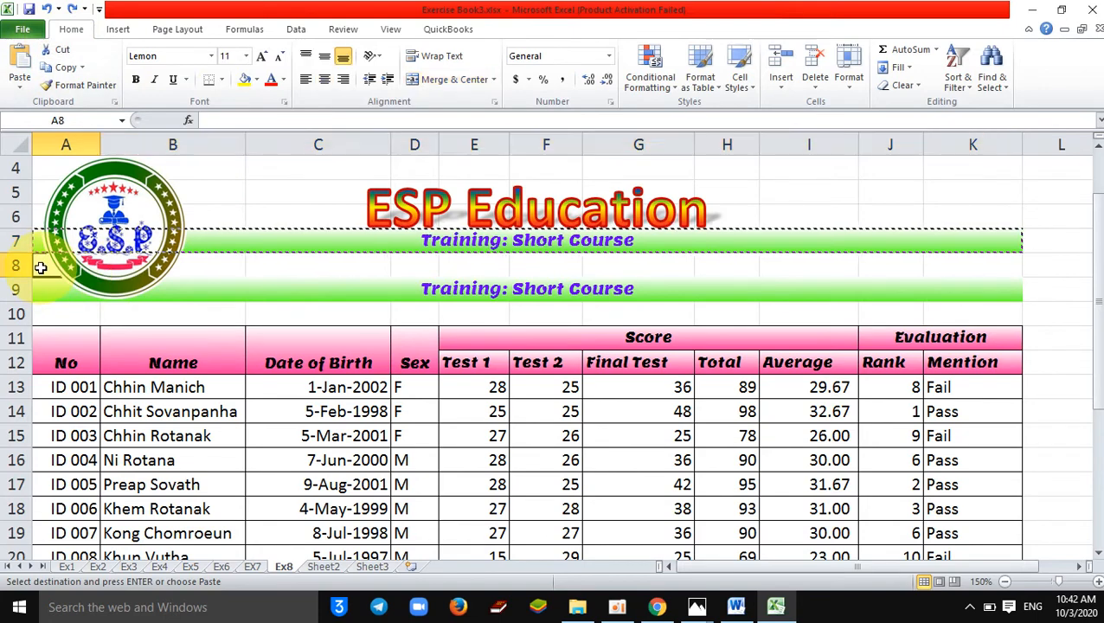
{"action": "left_click", "coordinate": [21, 71]}
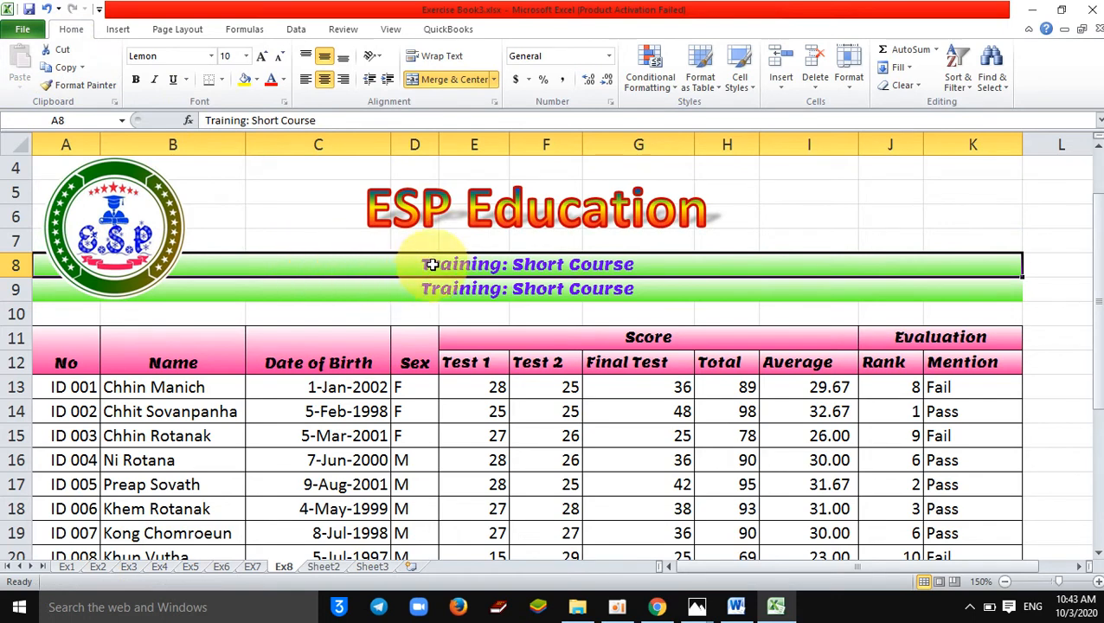
Replace the text of the row 8 banner with Hornorable Student Table
{"action": "double_click", "coordinate": [674, 262]}
{"action": "double_click", "coordinate": [674, 263]}
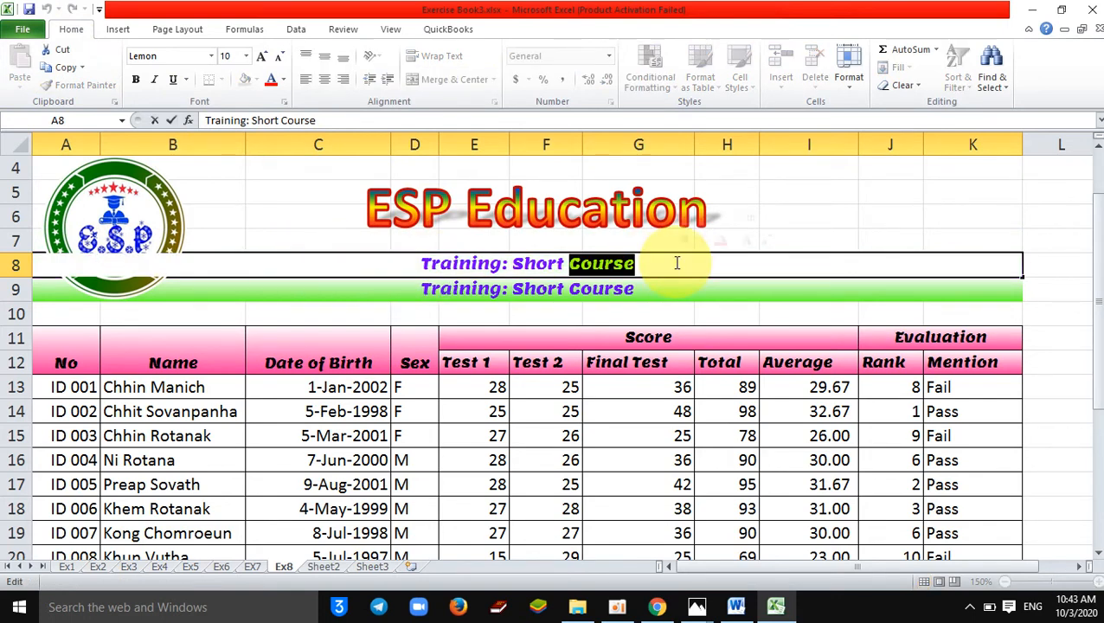
{"action": "left_click", "coordinate": [676, 263]}
{"action": "left_click_drag", "start_coordinate": [677, 263], "coordinate": [398, 277]}
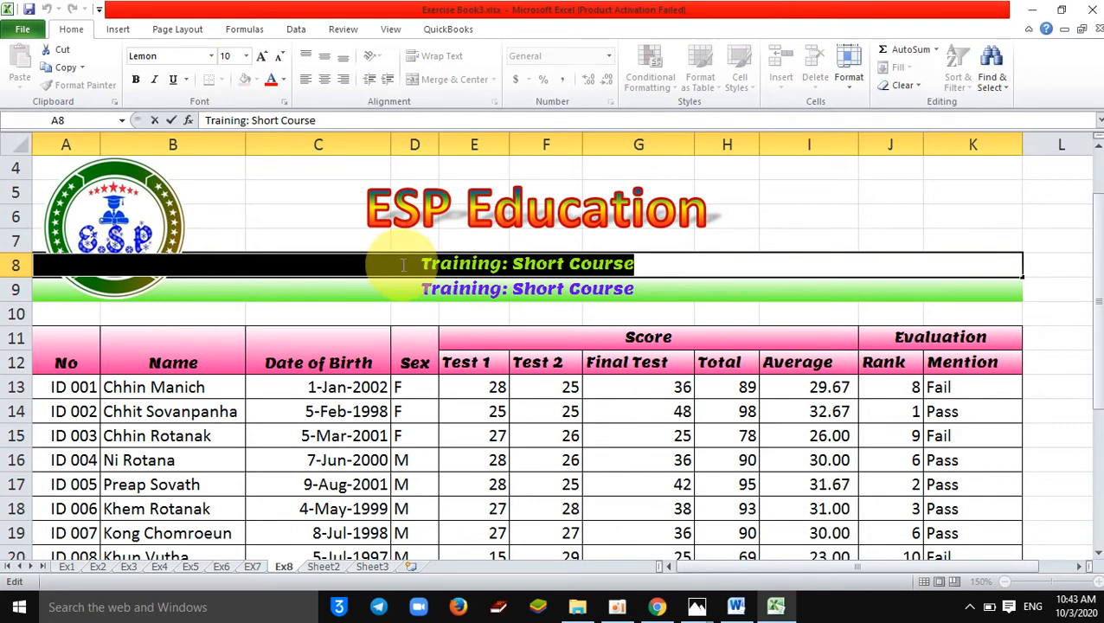
{"action": "type", "text": "Hor"}
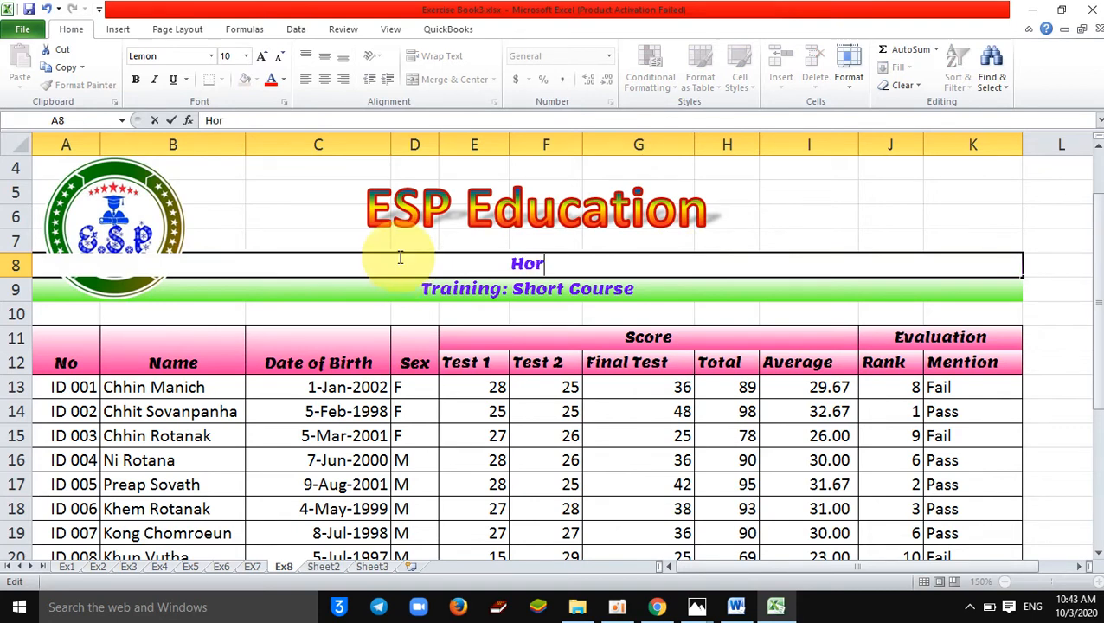
{"action": "type", "text": "norable S"}
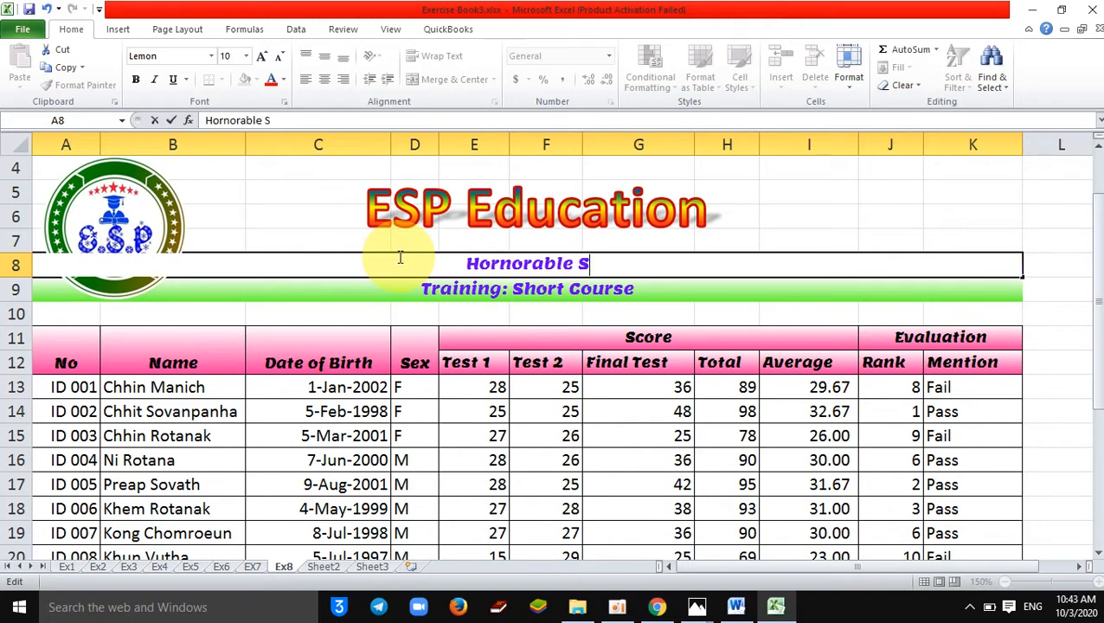
{"action": "type", "text": "tudent Table"}
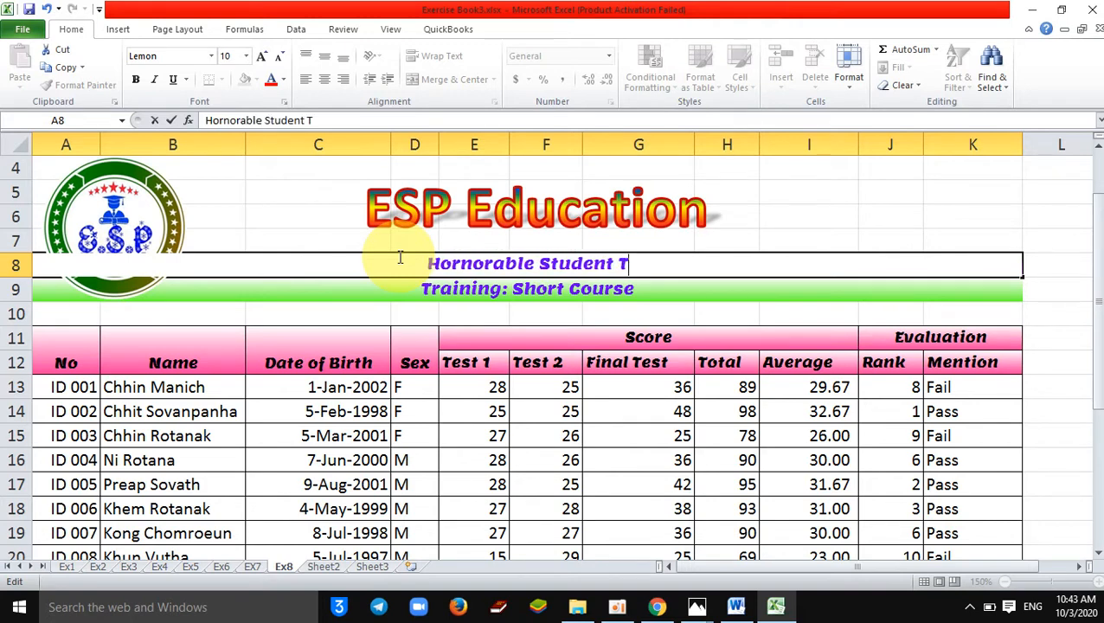
{"action": "key", "text": "Return"}
{"action": "left_click", "coordinate": [400, 260]}
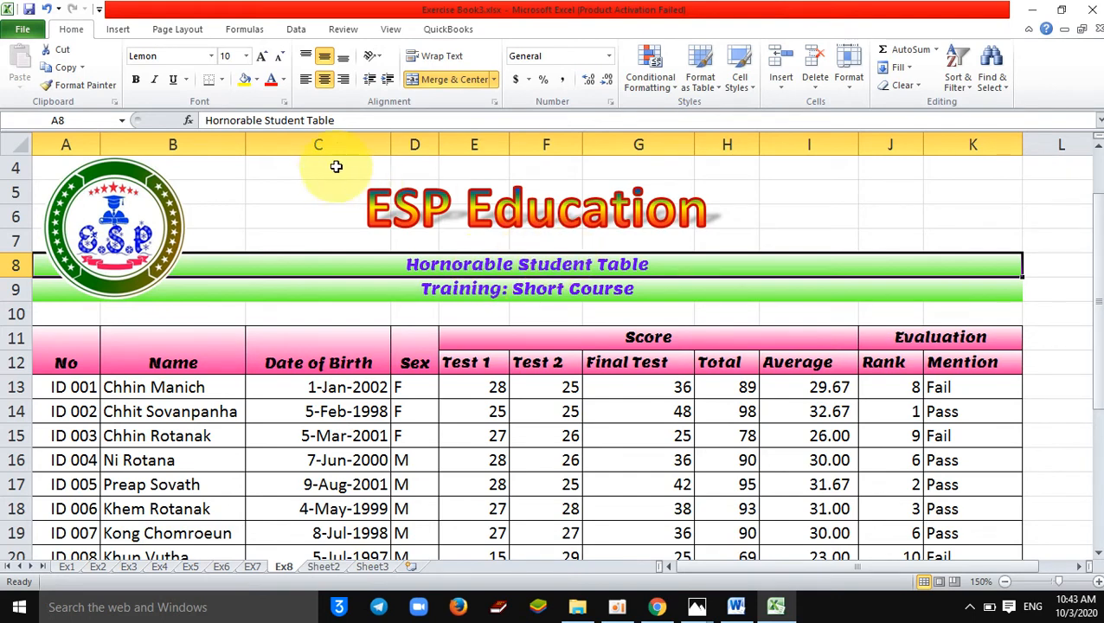
Duplicate the custom ESP1 cell style under the name ESP3
{"action": "left_click", "coordinate": [737, 83]}
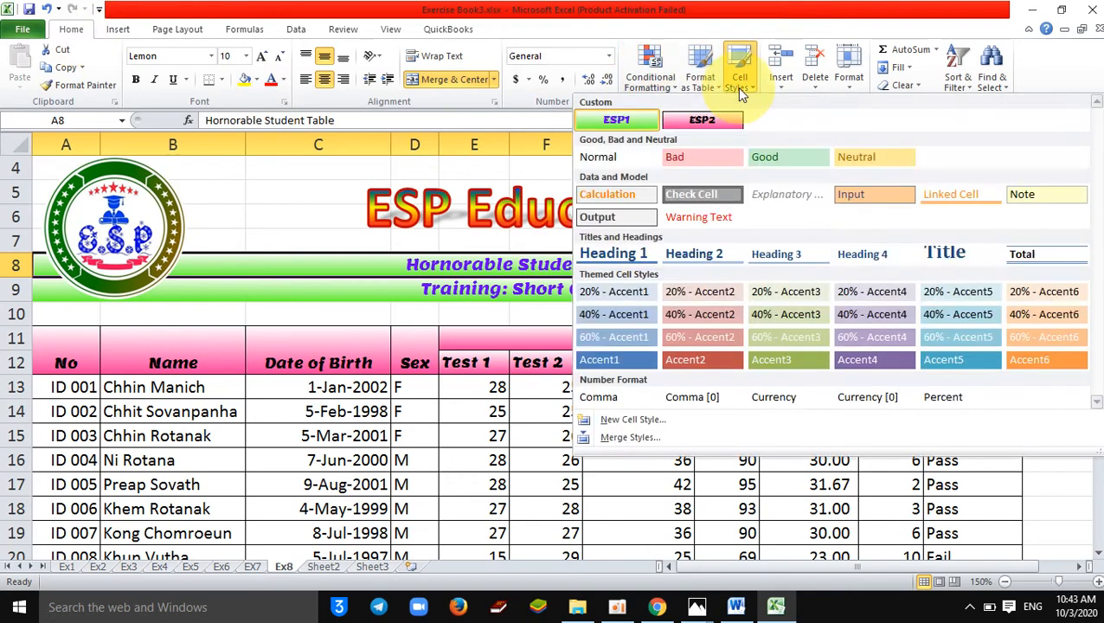
{"action": "right_click", "coordinate": [622, 118]}
{"action": "left_click", "coordinate": [591, 118]}
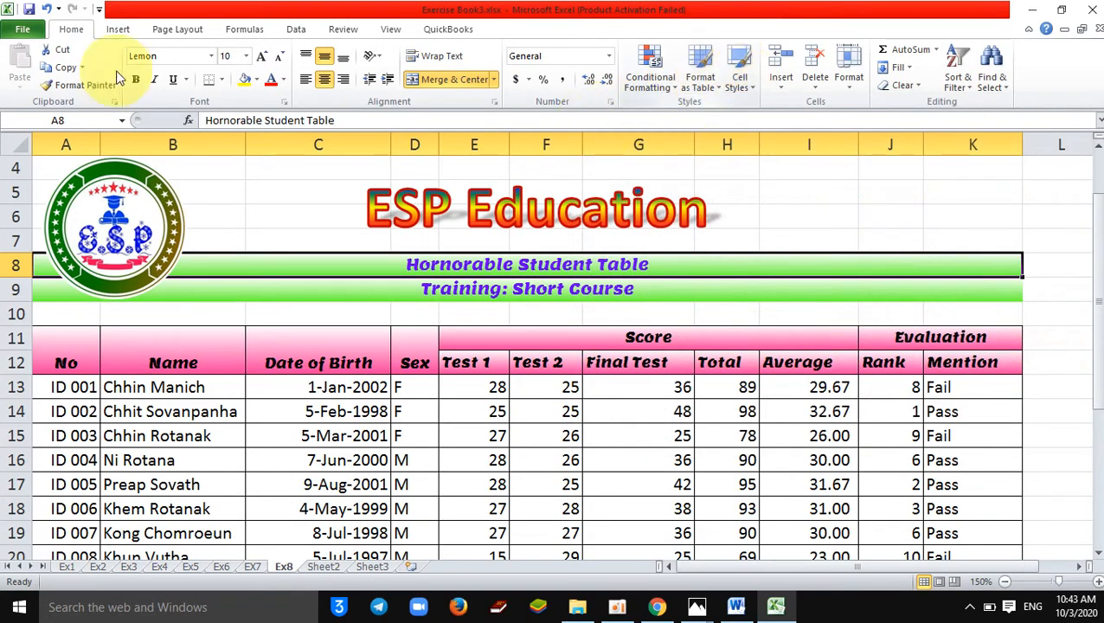
{"action": "left_click", "coordinate": [740, 76]}
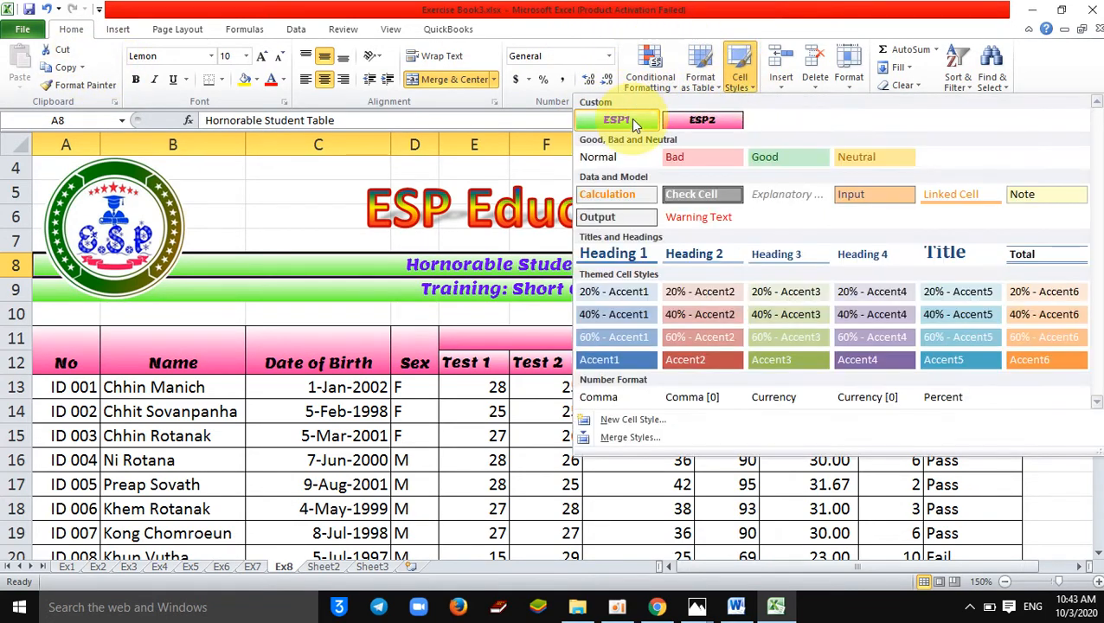
{"action": "right_click", "coordinate": [654, 120]}
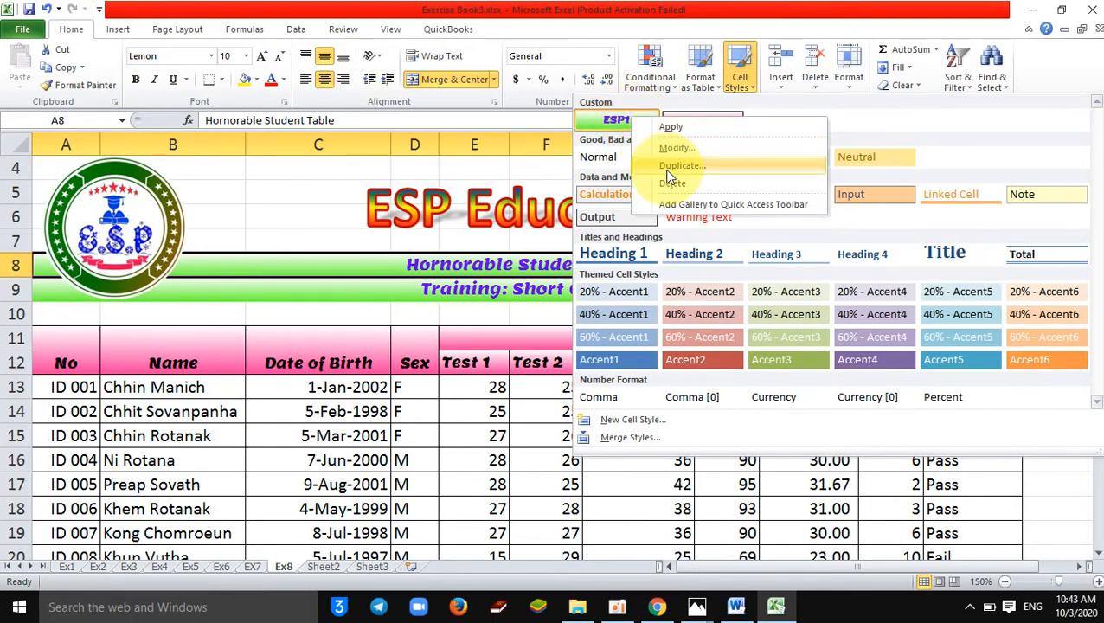
{"action": "left_click", "coordinate": [669, 169]}
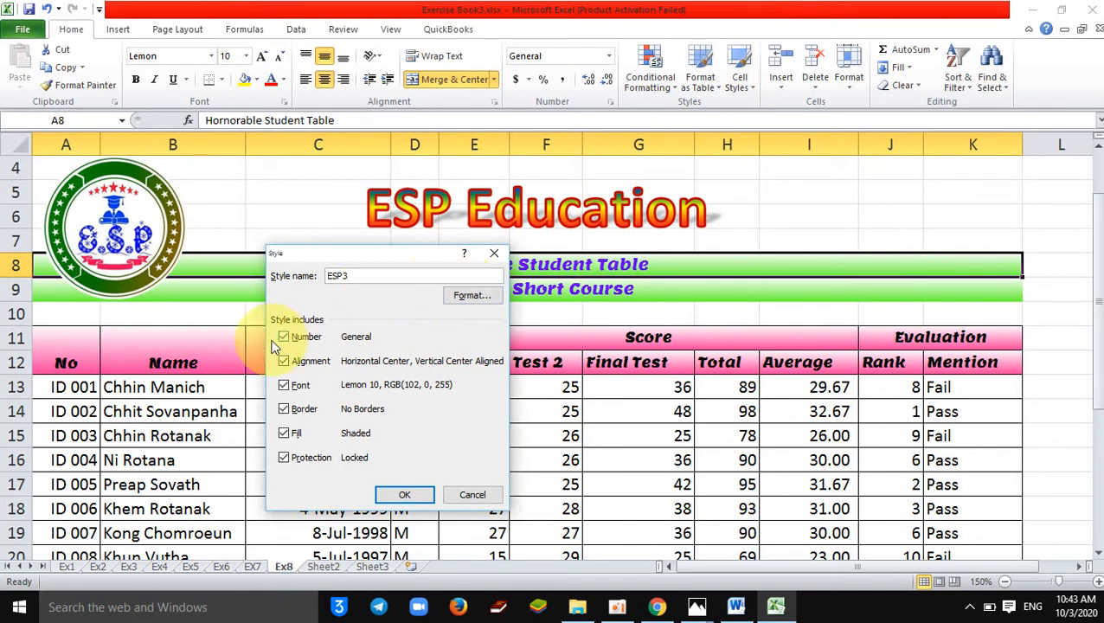
Set the ESP3 style's font size to 11, consulting 8.pdf for the banner's look
{"action": "left_click", "coordinate": [473, 298]}
{"action": "left_click", "coordinate": [317, 227]}
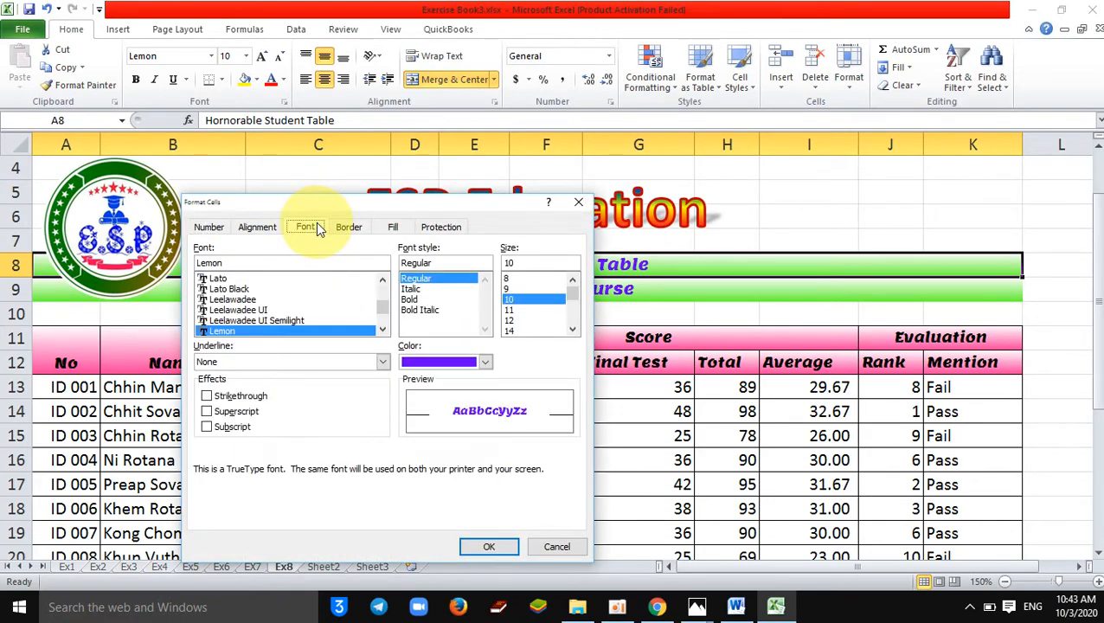
{"action": "left_click_drag", "start_coordinate": [289, 204], "coordinate": [280, 331]}
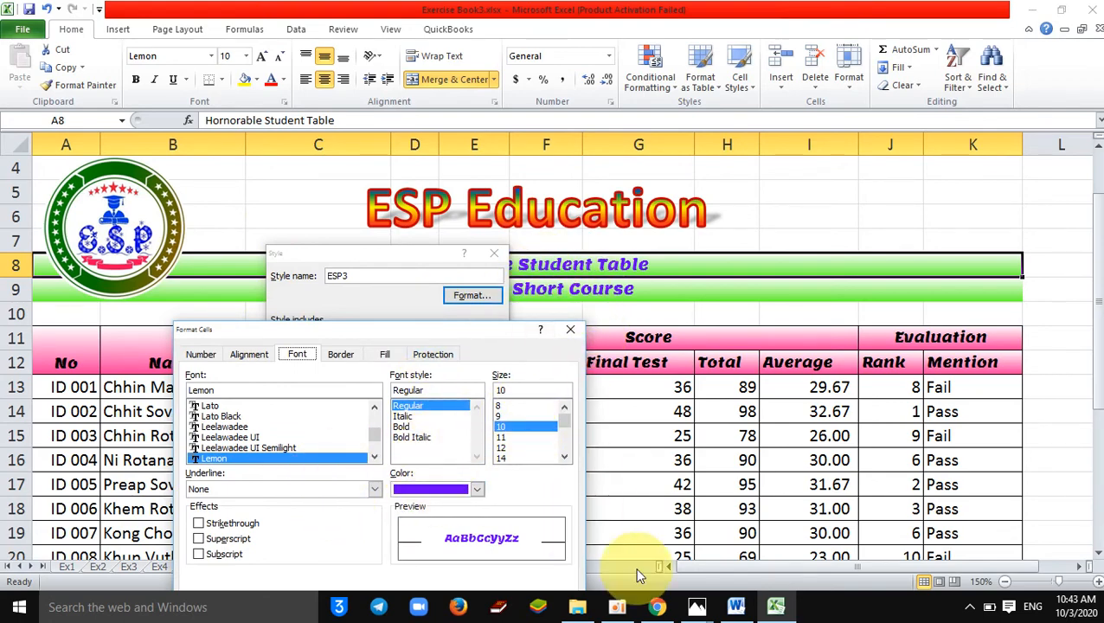
{"action": "left_click", "coordinate": [658, 606]}
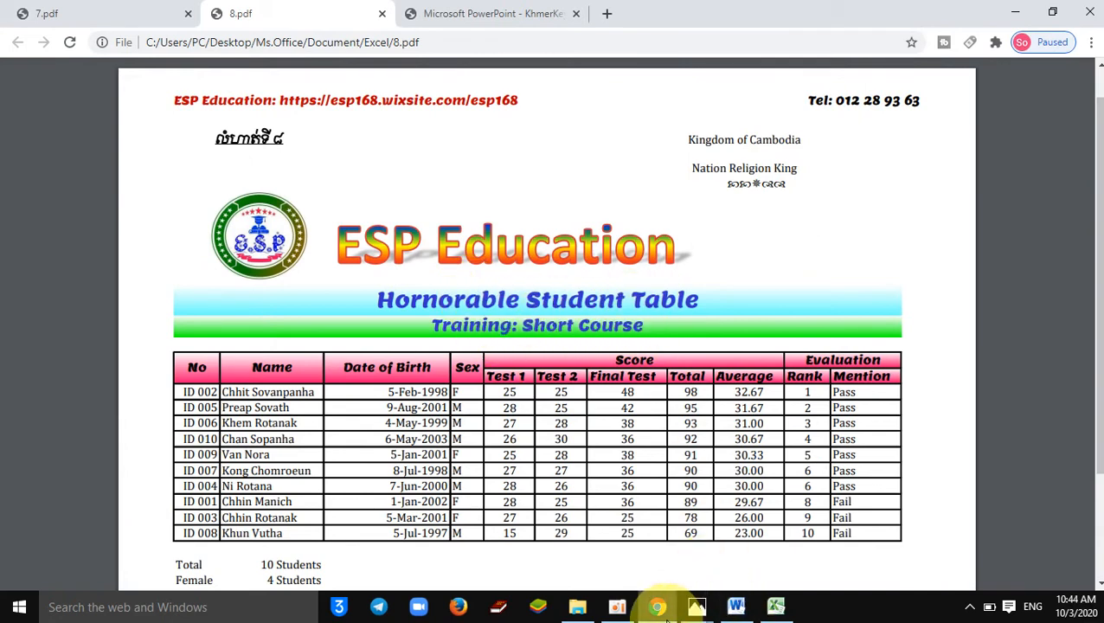
{"action": "left_click", "coordinate": [774, 606]}
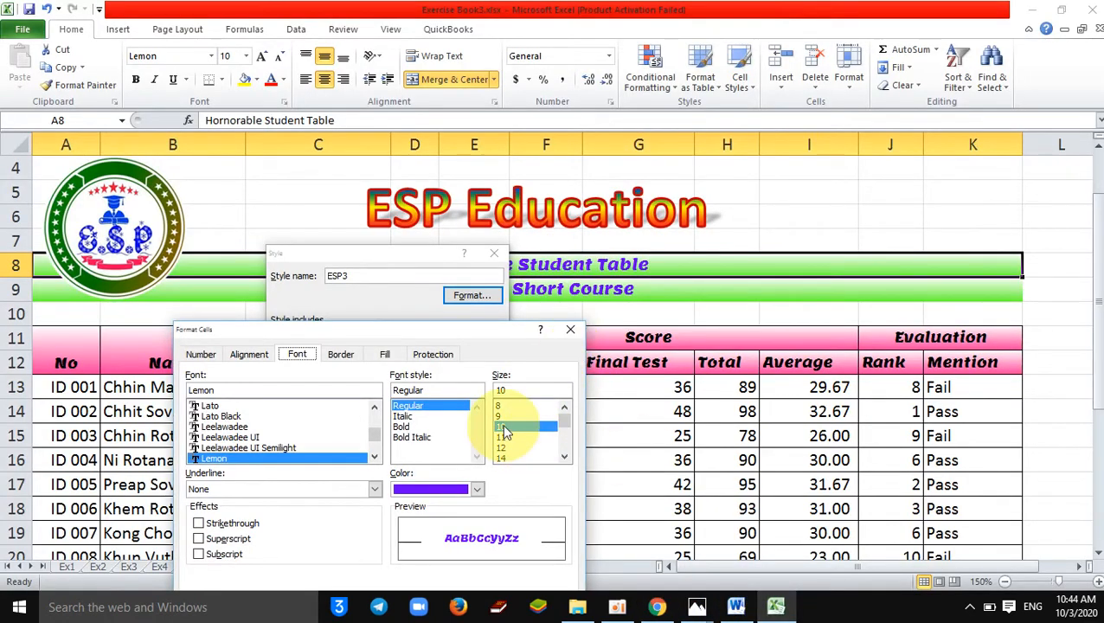
{"action": "left_click", "coordinate": [505, 437]}
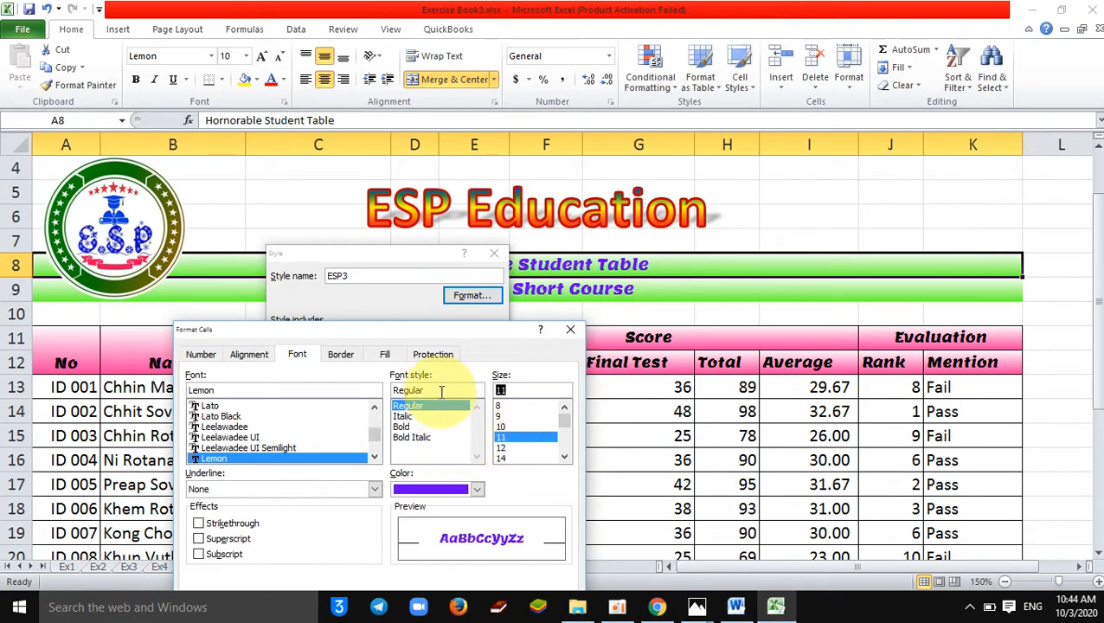
Give the ESP3 style a horizontal white-to-cyan gradient fill, using 8.pdf as reference, and save the style
{"action": "left_click", "coordinate": [384, 355]}
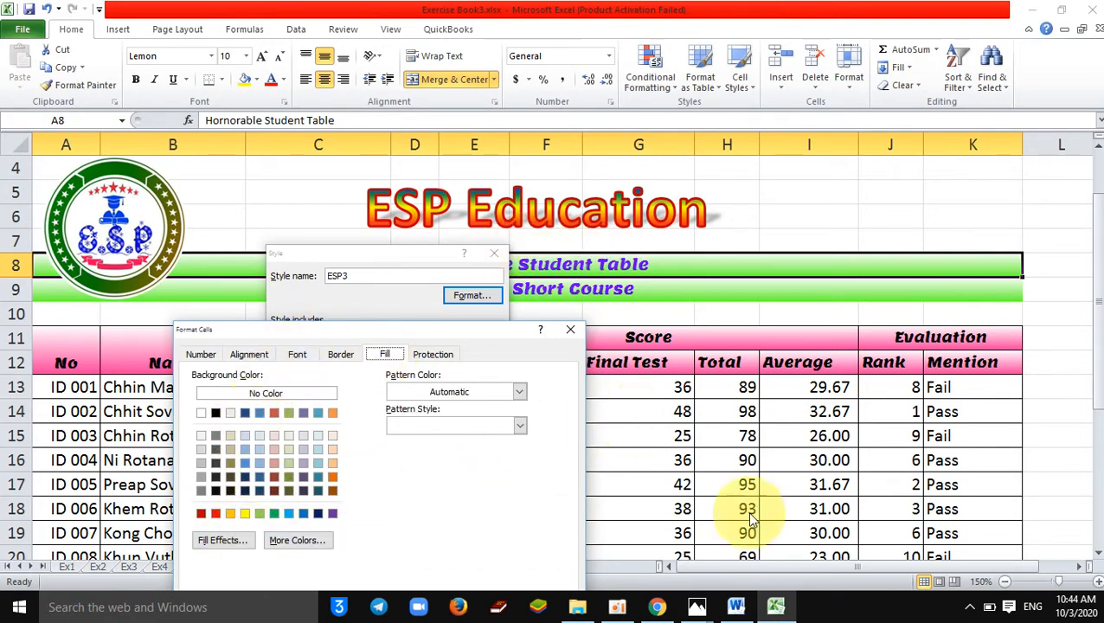
{"action": "left_click", "coordinate": [658, 606]}
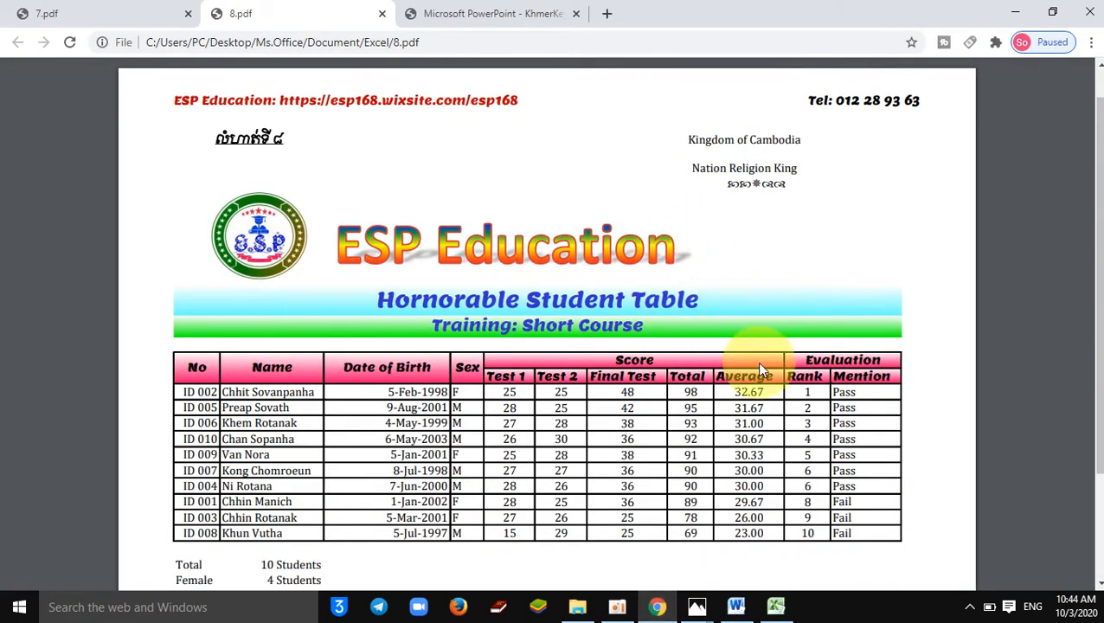
{"action": "left_click", "coordinate": [776, 606]}
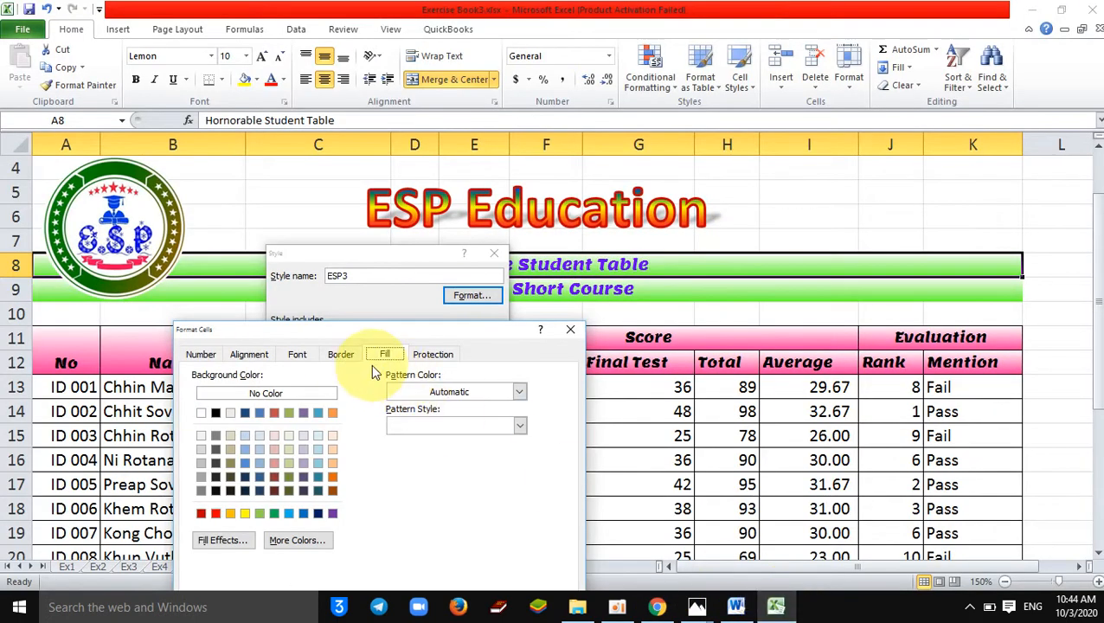
{"action": "left_click", "coordinate": [227, 540]}
{"action": "left_click", "coordinate": [399, 311]}
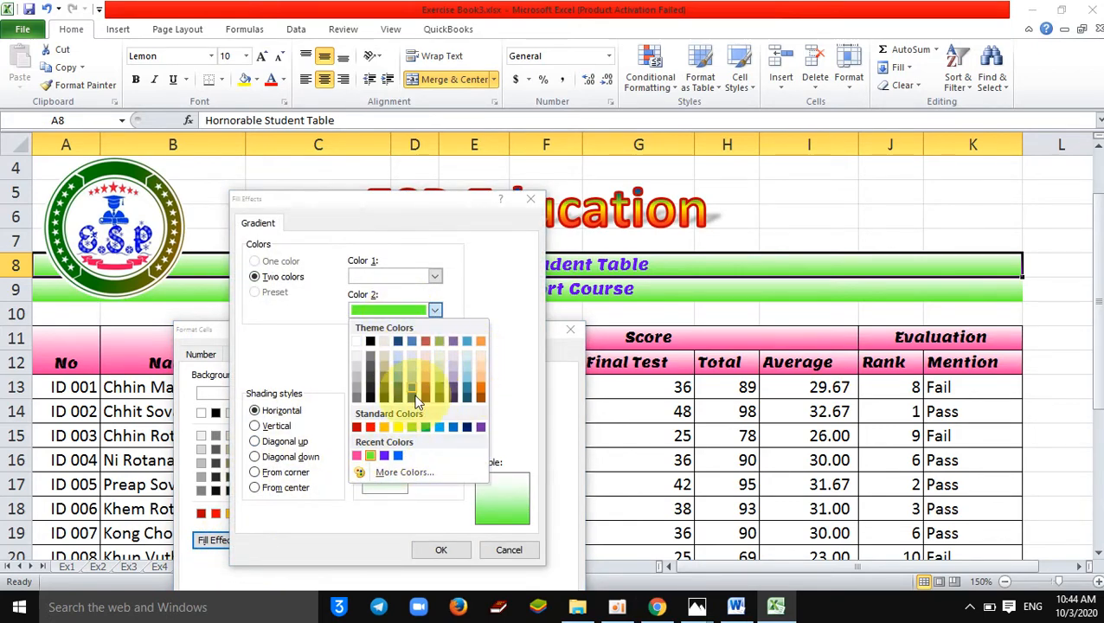
{"action": "left_click", "coordinate": [391, 473]}
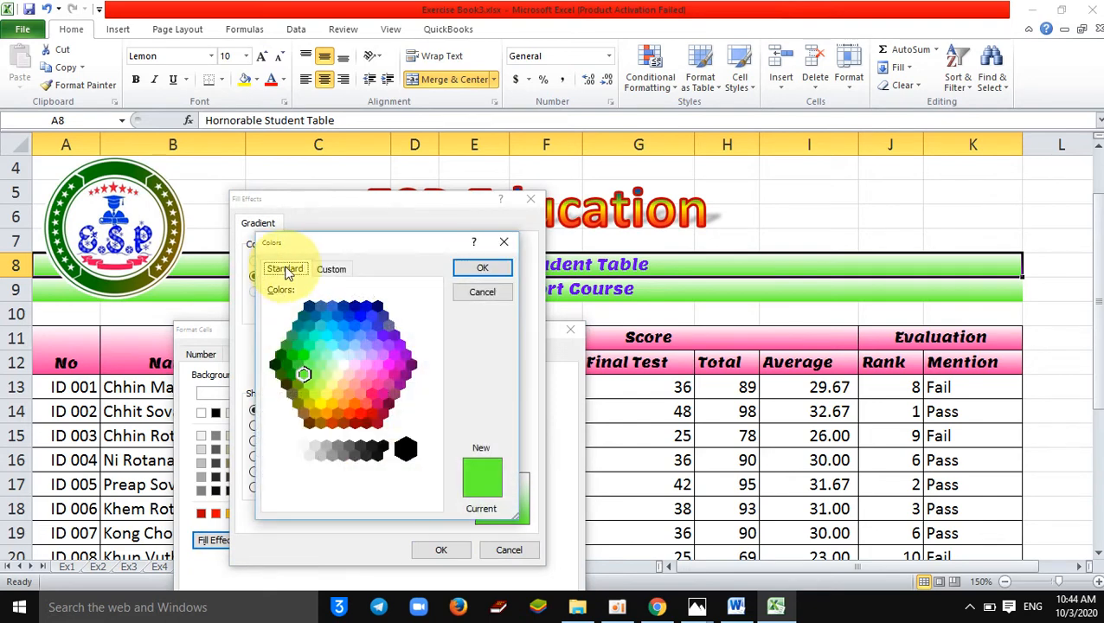
{"action": "left_click", "coordinate": [327, 337]}
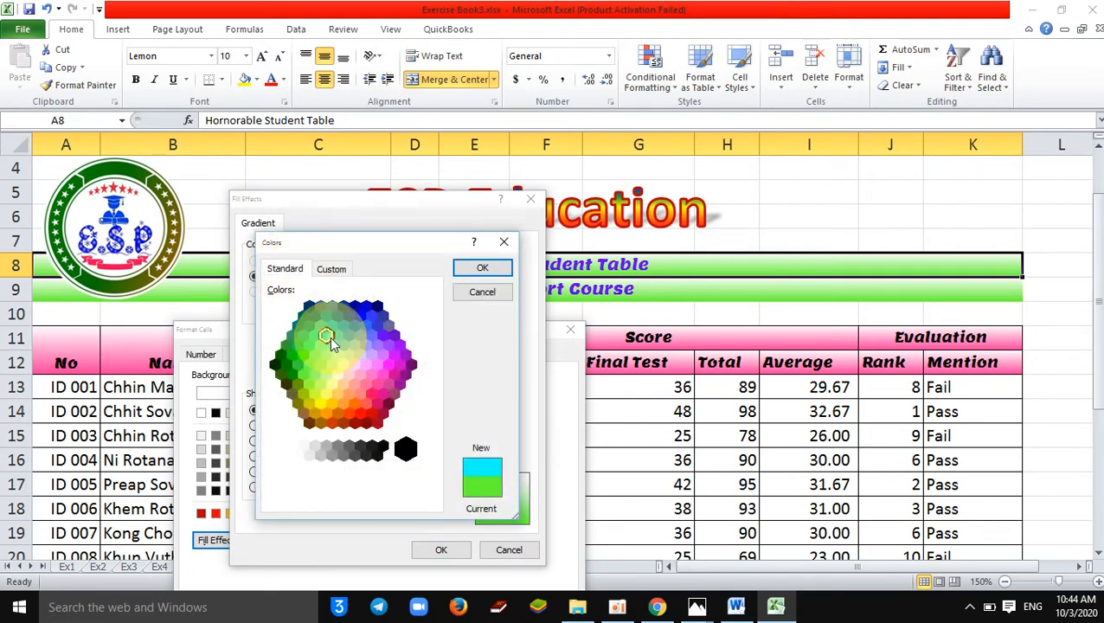
{"action": "left_click", "coordinate": [489, 269]}
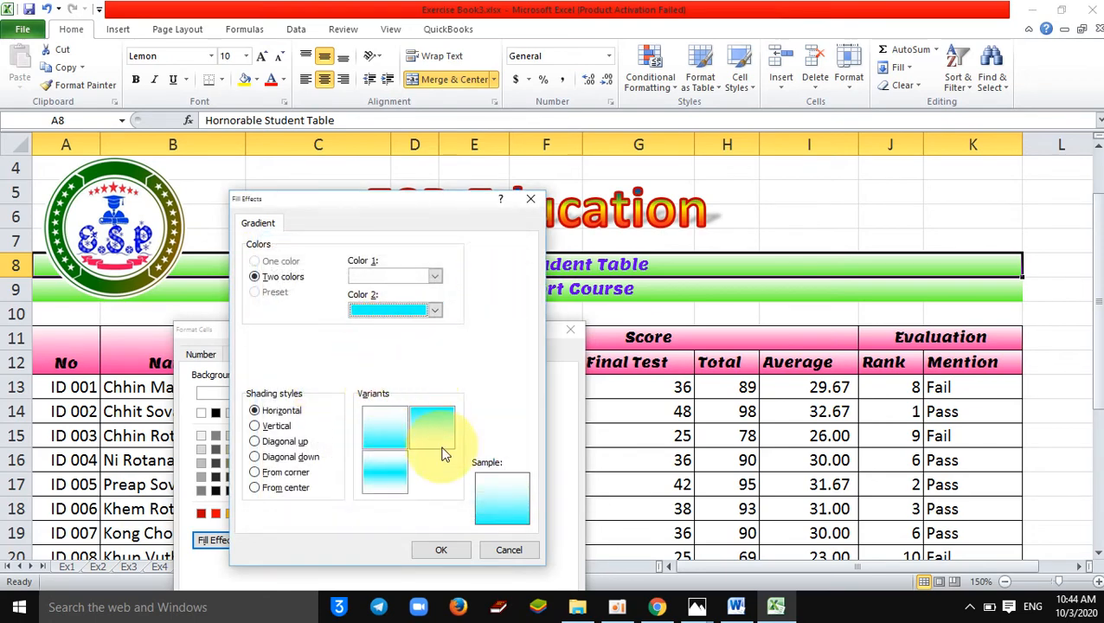
{"action": "left_click", "coordinate": [449, 553]}
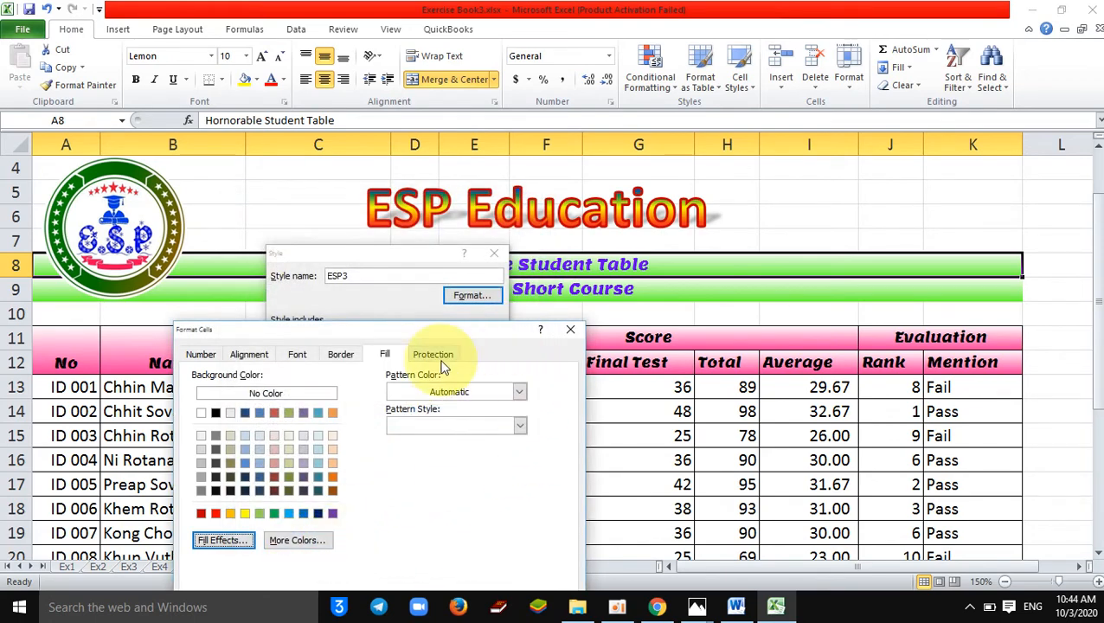
{"action": "left_click_drag", "start_coordinate": [430, 334], "coordinate": [553, 99]}
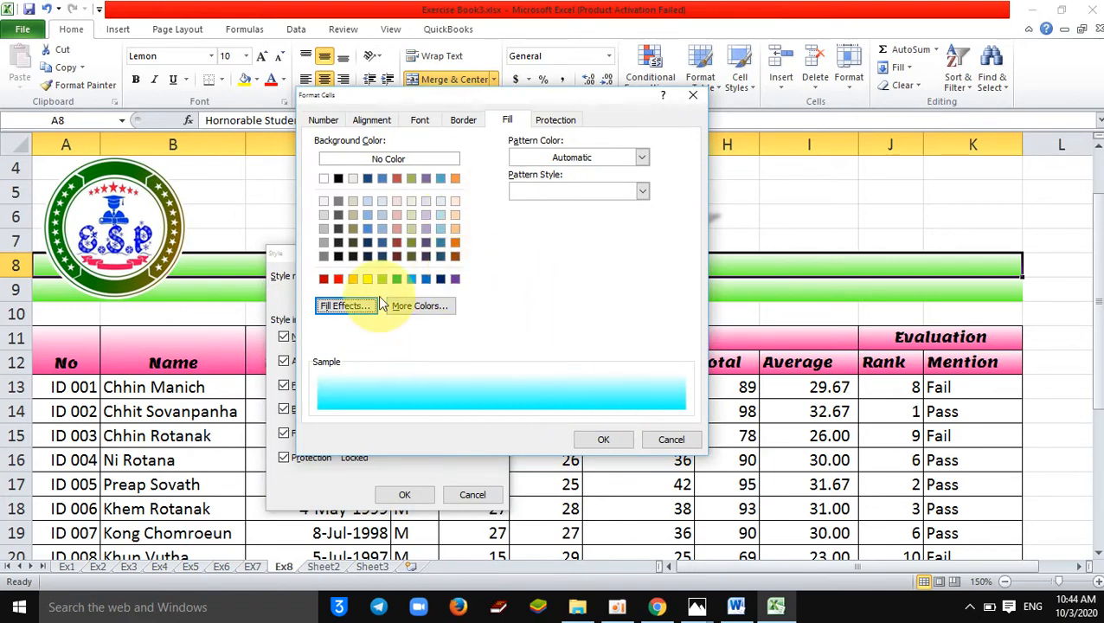
{"action": "left_click", "coordinate": [597, 440]}
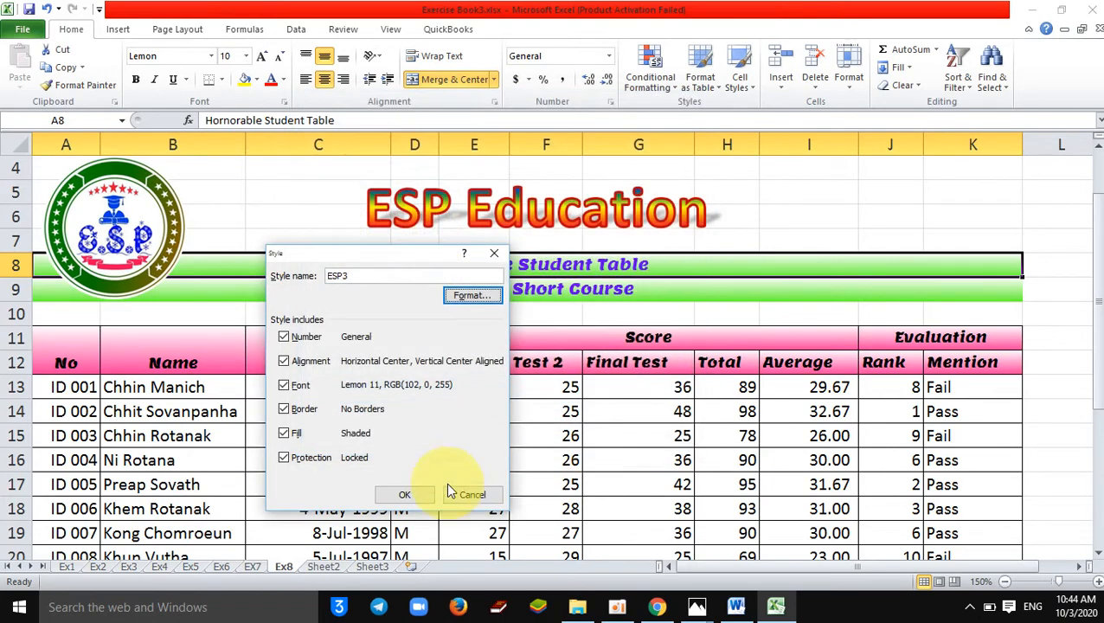
{"action": "left_click", "coordinate": [400, 494]}
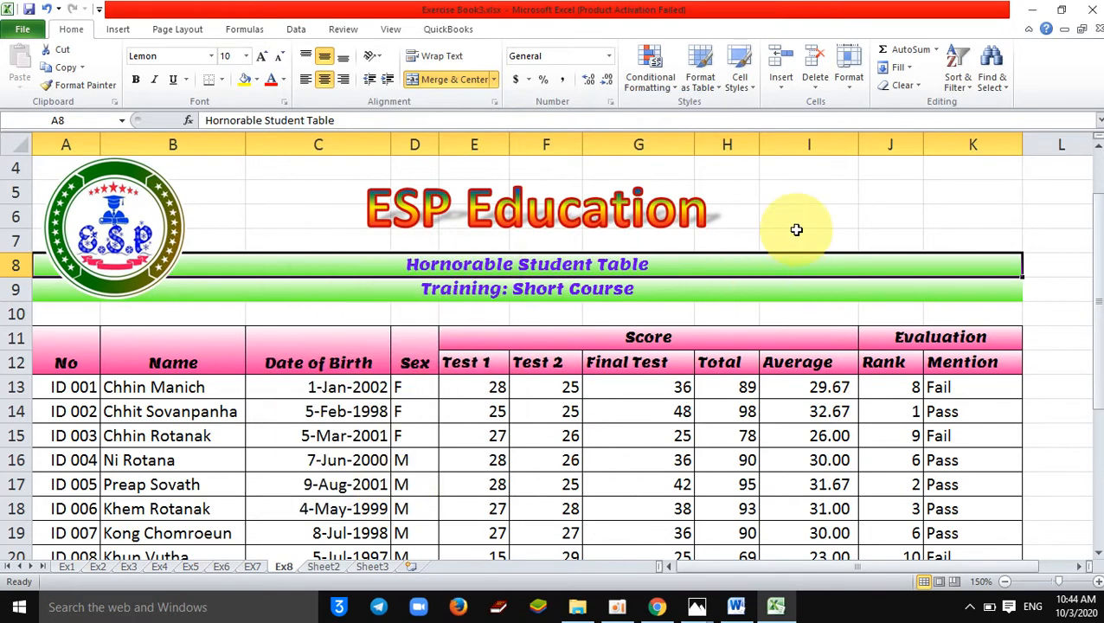
{"action": "scroll", "coordinate": [796, 229], "scroll_direction": "up", "scroll_amount": 1}
{"action": "left_click", "coordinate": [222, 149]}
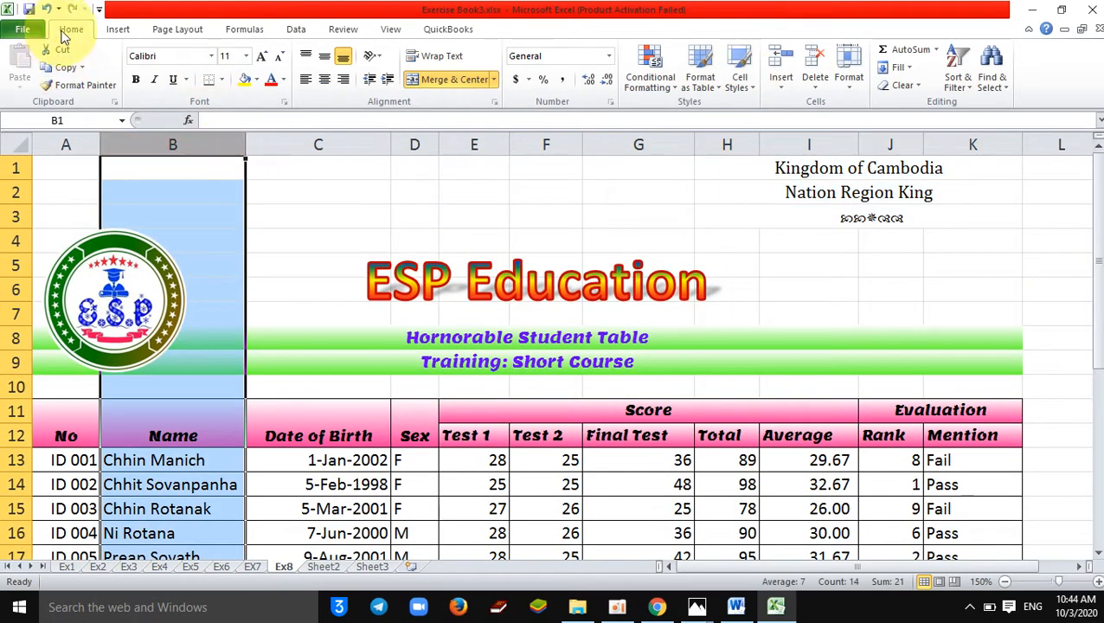
{"action": "left_click", "coordinate": [736, 166]}
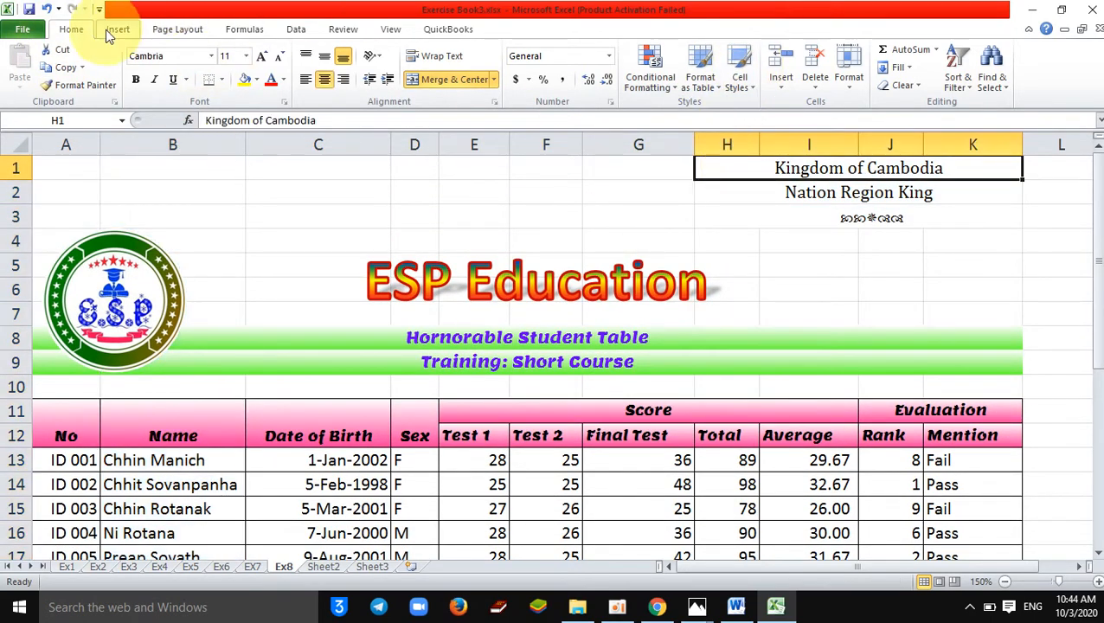
{"action": "left_click", "coordinate": [752, 84]}
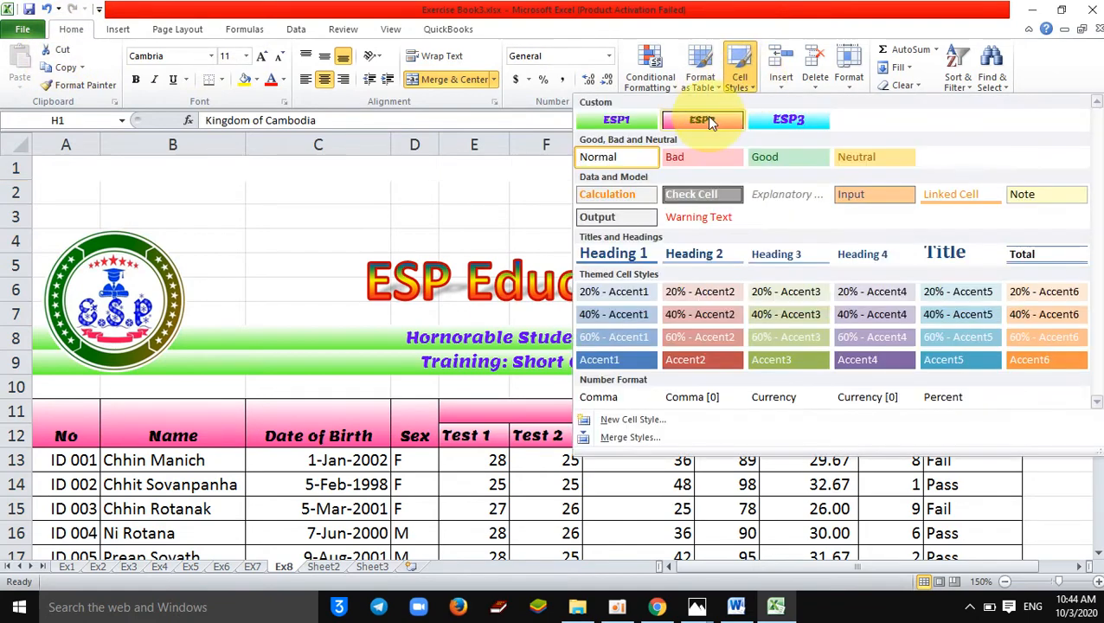
{"action": "left_click", "coordinate": [279, 344]}
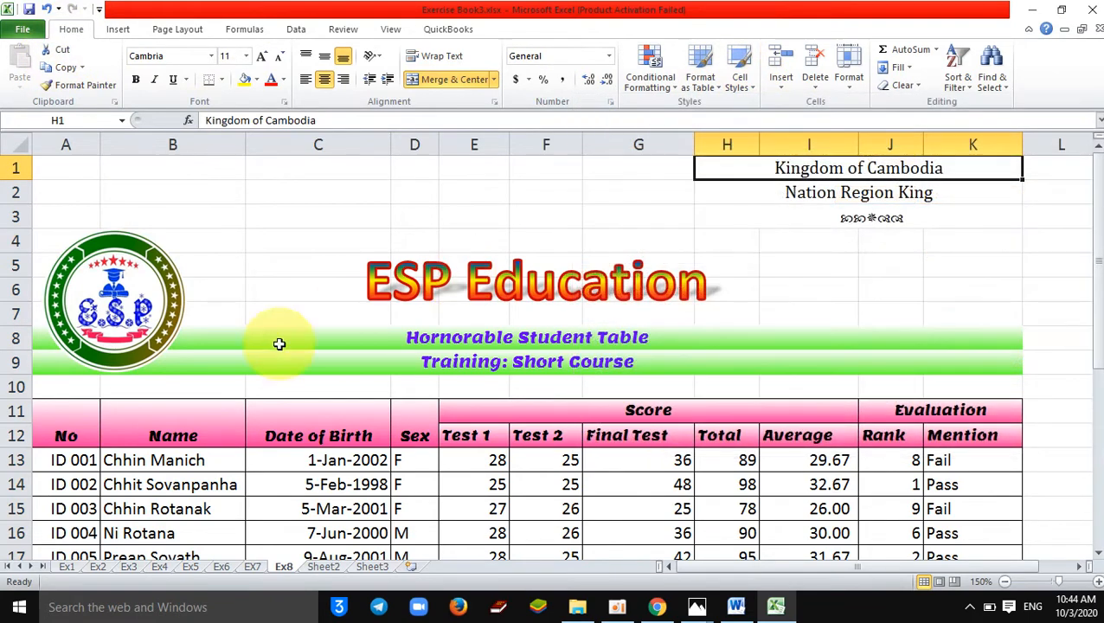
Apply the ESP3 cell style to the Hornorable Student Table banner in row 8
{"action": "left_click", "coordinate": [199, 346]}
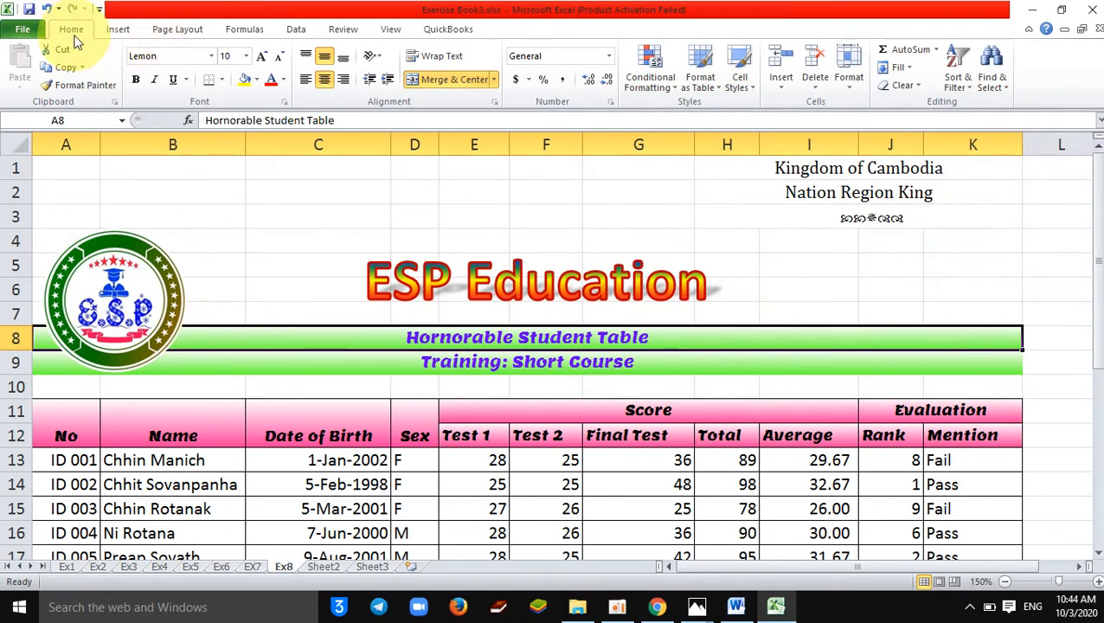
{"action": "left_click", "coordinate": [737, 78]}
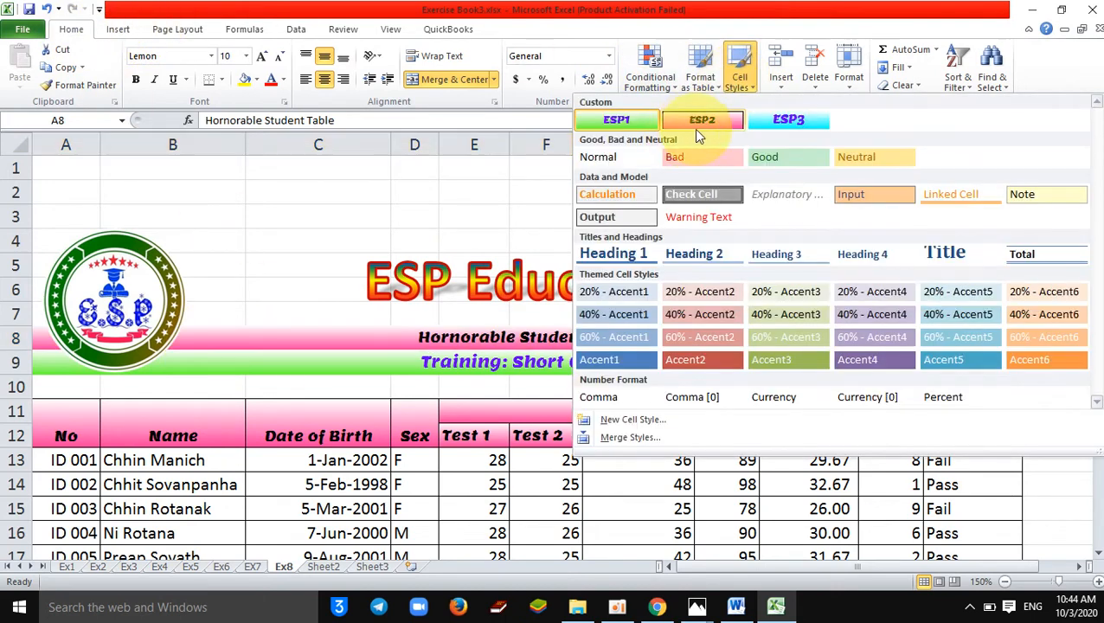
{"action": "left_click", "coordinate": [785, 123]}
{"action": "left_click", "coordinate": [704, 285]}
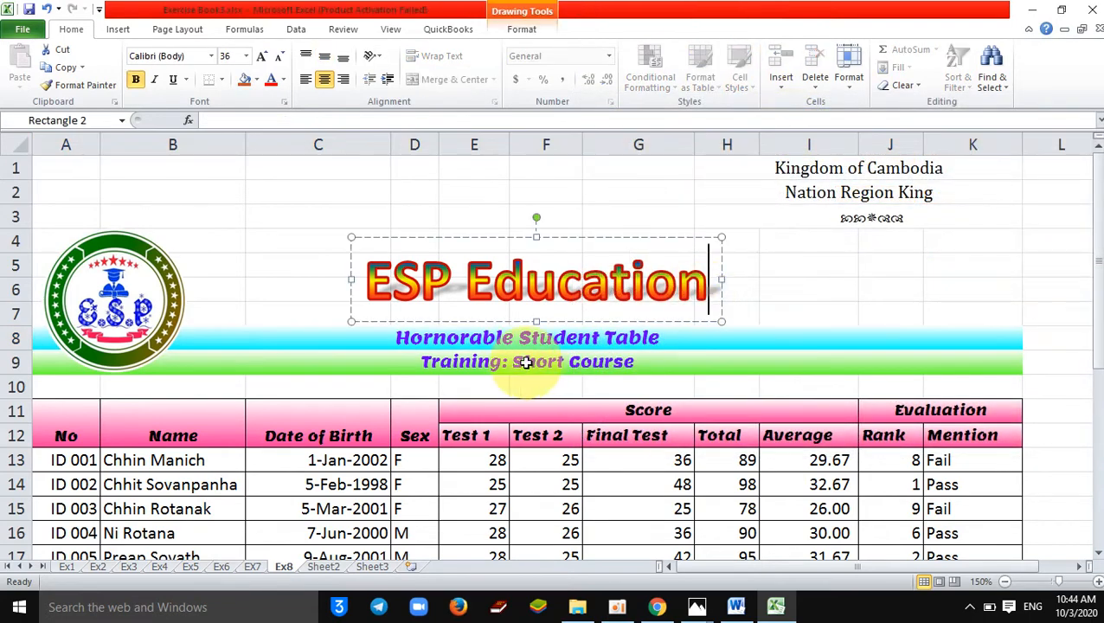
{"action": "left_click", "coordinate": [505, 364]}
{"action": "left_click", "coordinate": [860, 288]}
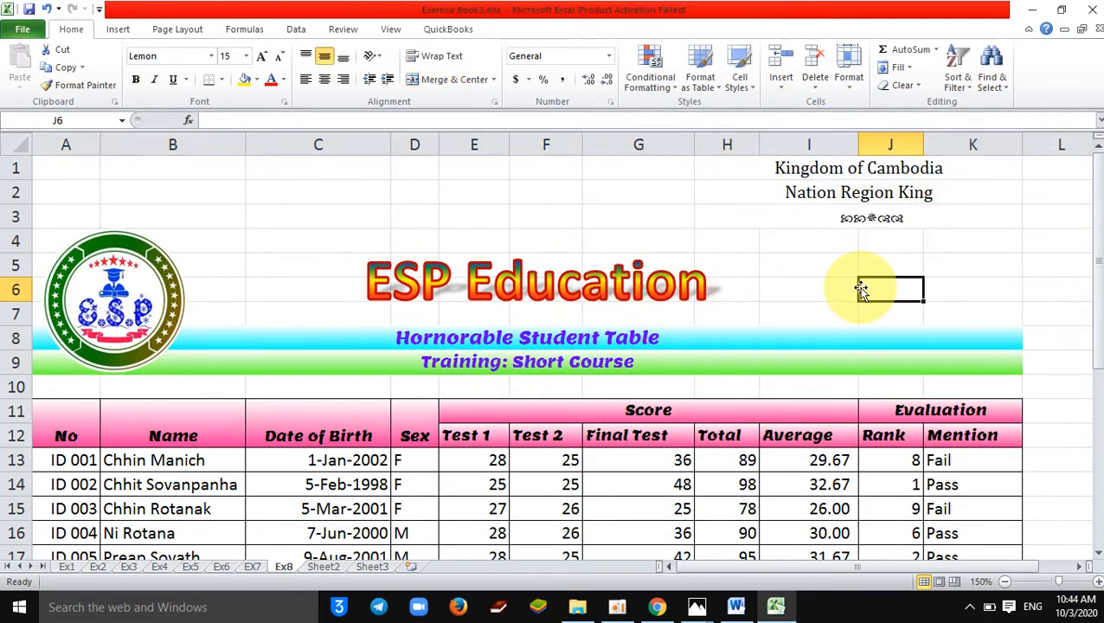
{"action": "left_click_drag", "start_coordinate": [1100, 303], "coordinate": [1099, 309]}
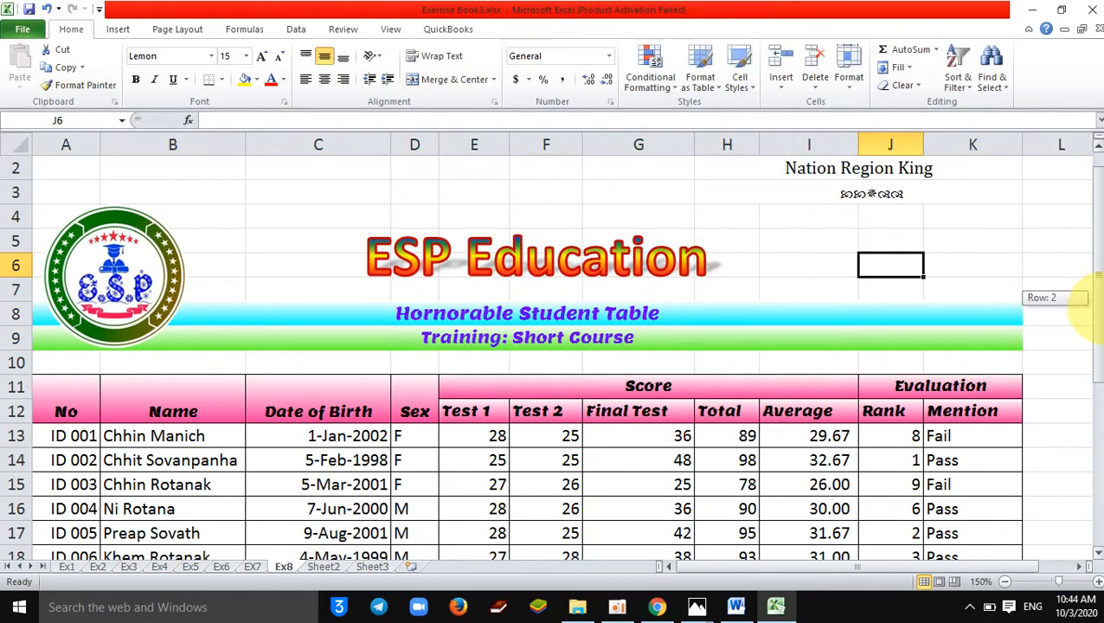
{"action": "left_click", "coordinate": [562, 337]}
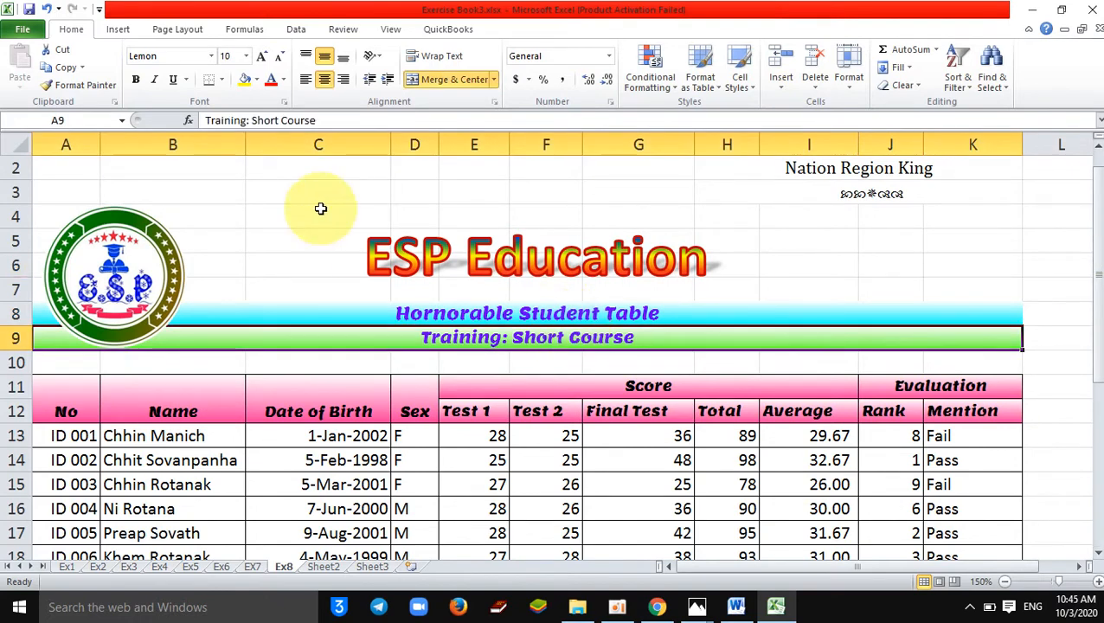
{"action": "left_click", "coordinate": [509, 314]}
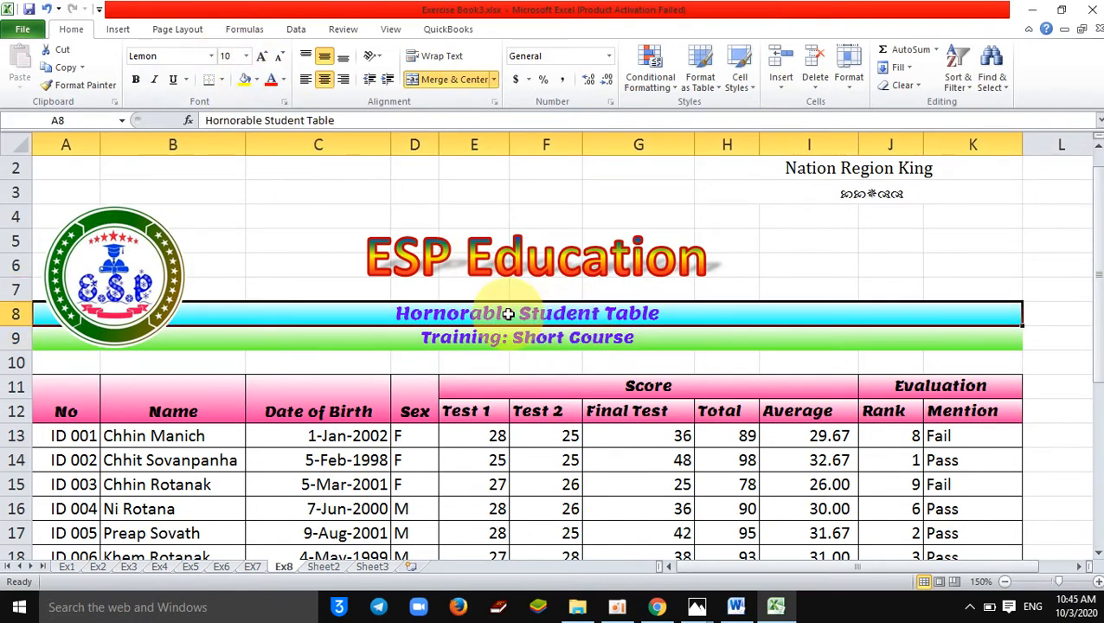
{"action": "left_click", "coordinate": [446, 310]}
{"action": "left_click", "coordinate": [762, 272]}
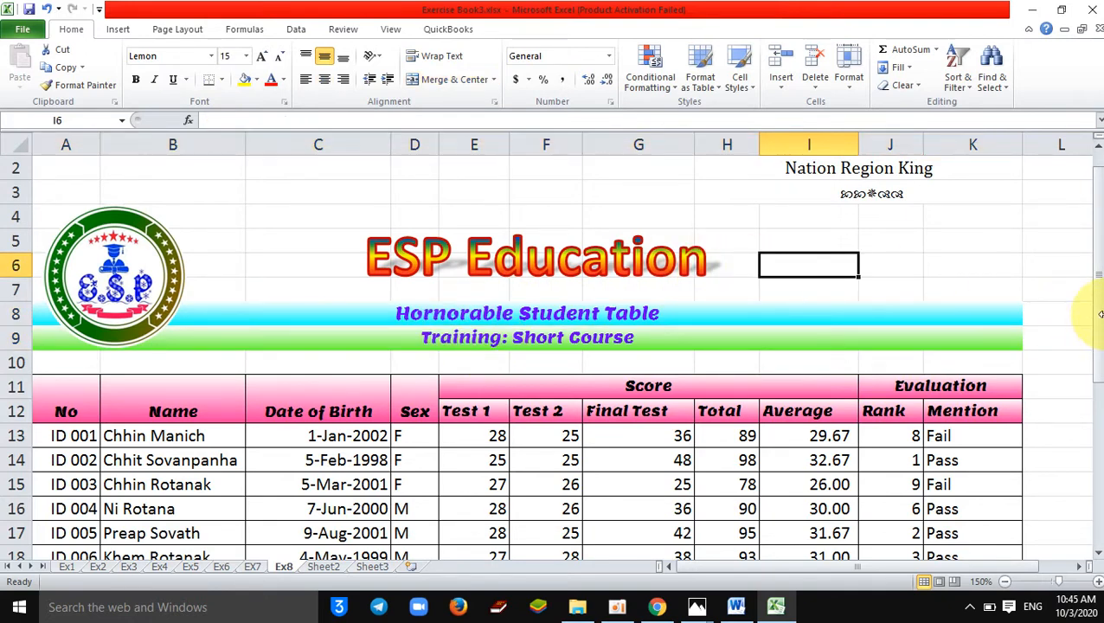
{"action": "left_click_drag", "start_coordinate": [1092, 299], "coordinate": [1093, 368]}
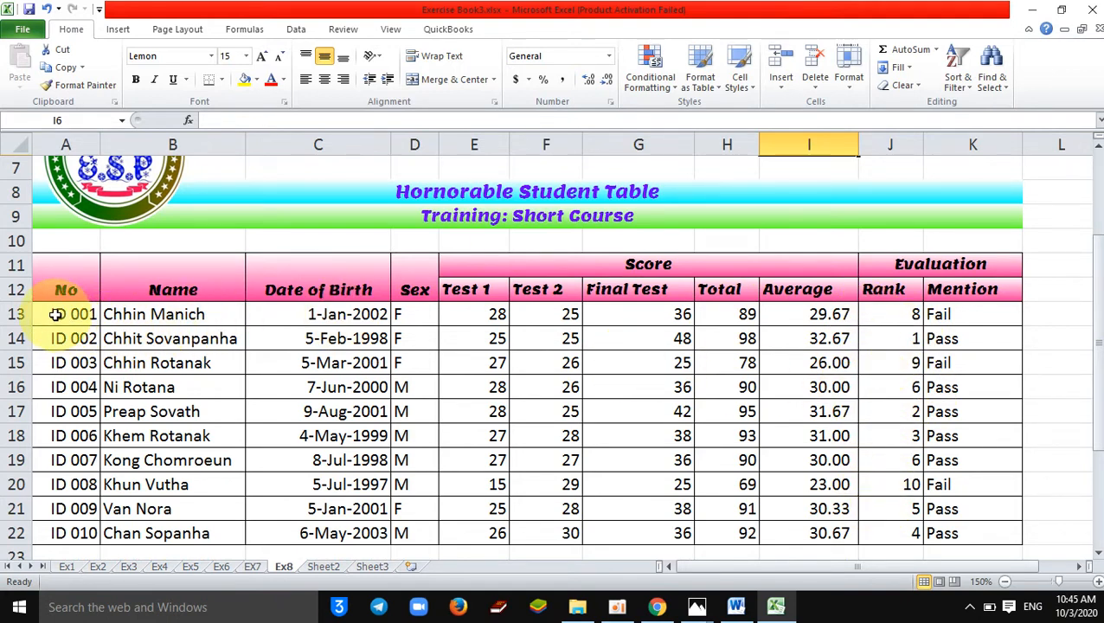
{"action": "left_click_drag", "start_coordinate": [55, 317], "coordinate": [1009, 529]}
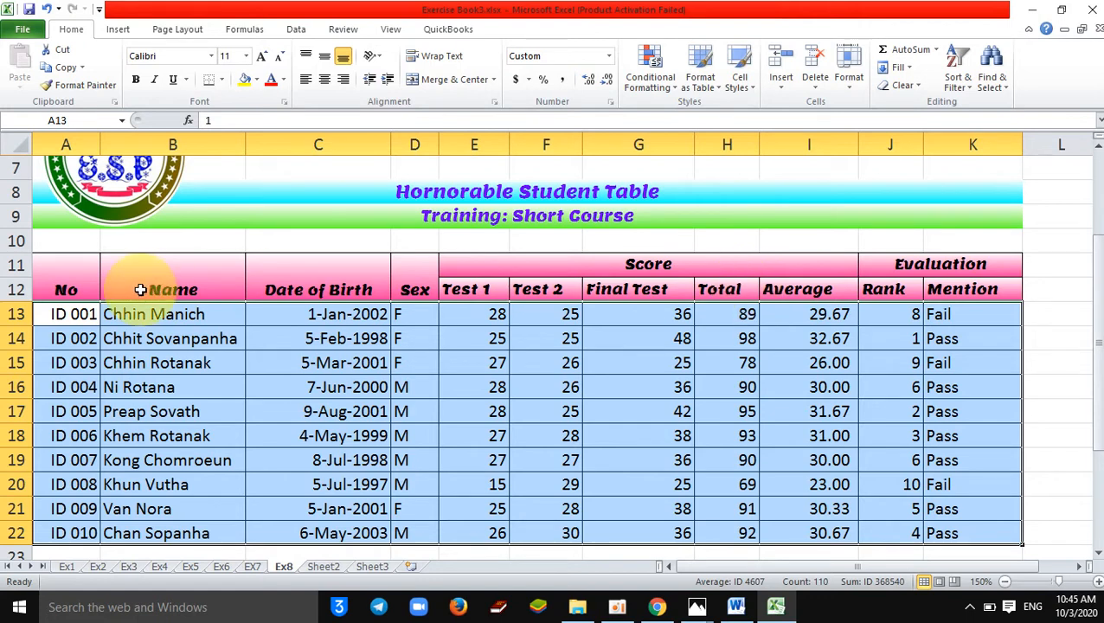
{"action": "left_click_drag", "start_coordinate": [1094, 270], "coordinate": [1094, 288]}
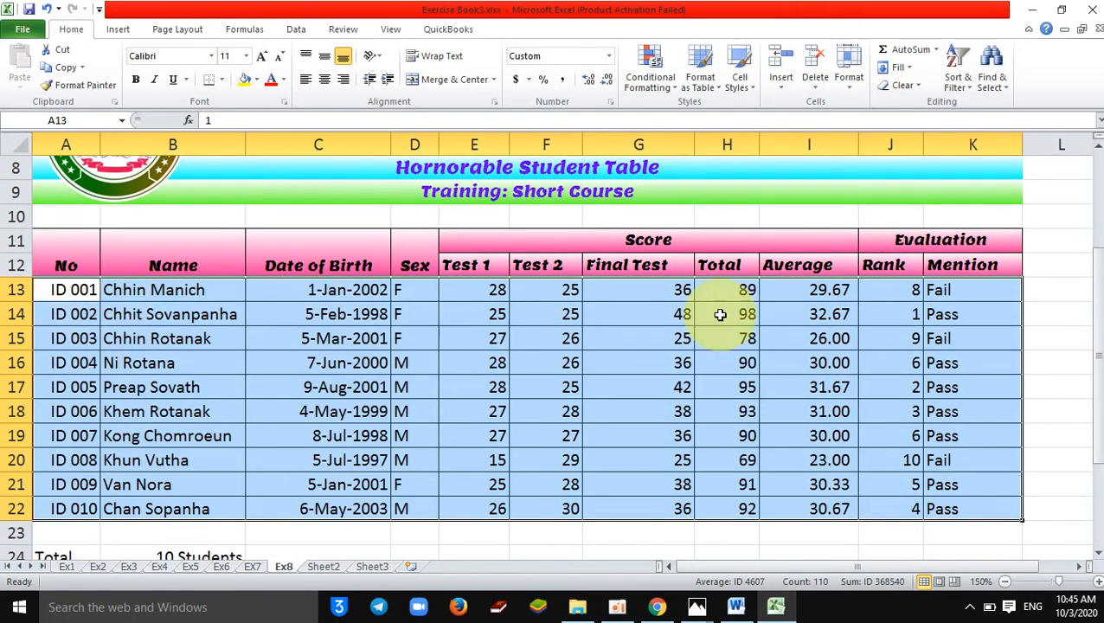
{"action": "left_click", "coordinate": [487, 314]}
{"action": "left_click", "coordinate": [58, 291]}
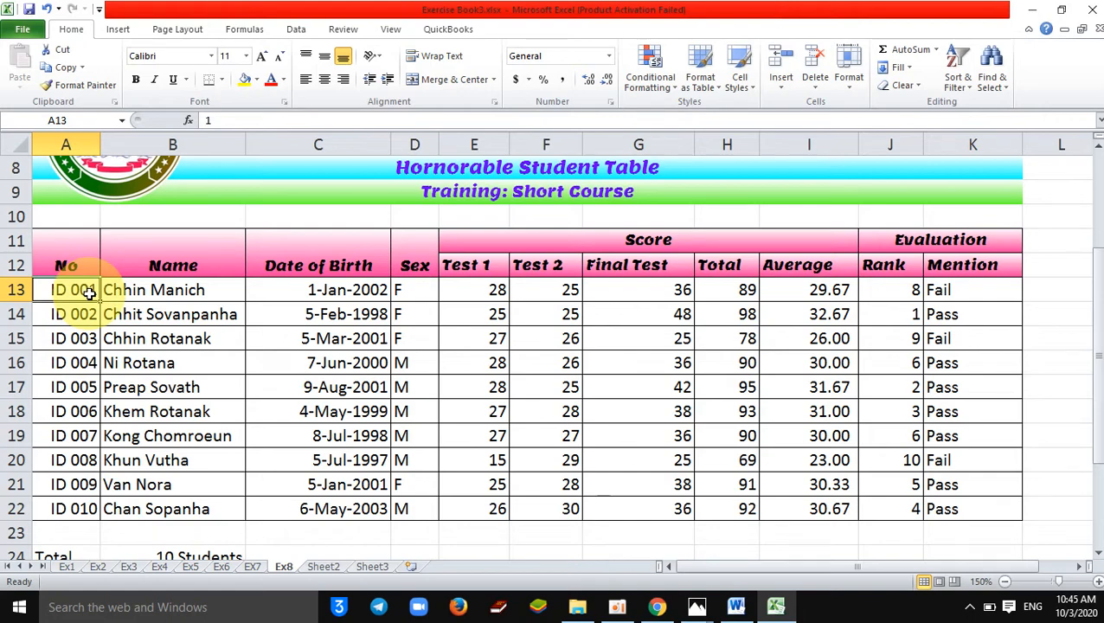
{"action": "left_click_drag", "start_coordinate": [89, 293], "coordinate": [975, 475]}
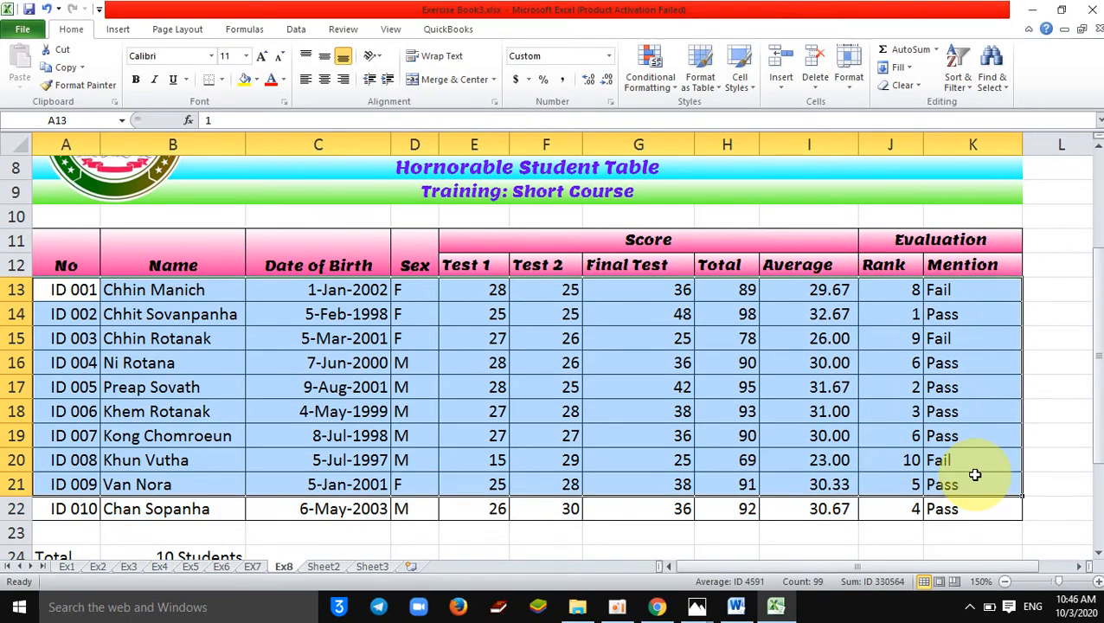
{"action": "left_click_drag", "start_coordinate": [87, 290], "coordinate": [924, 458]}
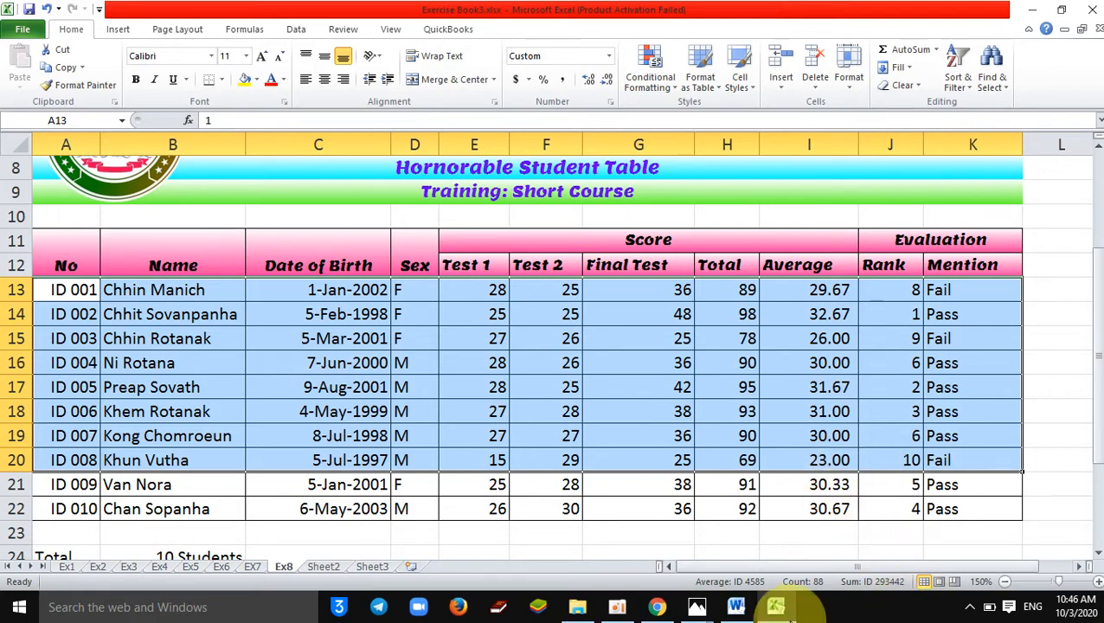
Switch to Chrome to view the student order in 8.pdf and the Khmer Unicode keyboard layout, and return to the Excel workbook
{"action": "left_click", "coordinate": [655, 606]}
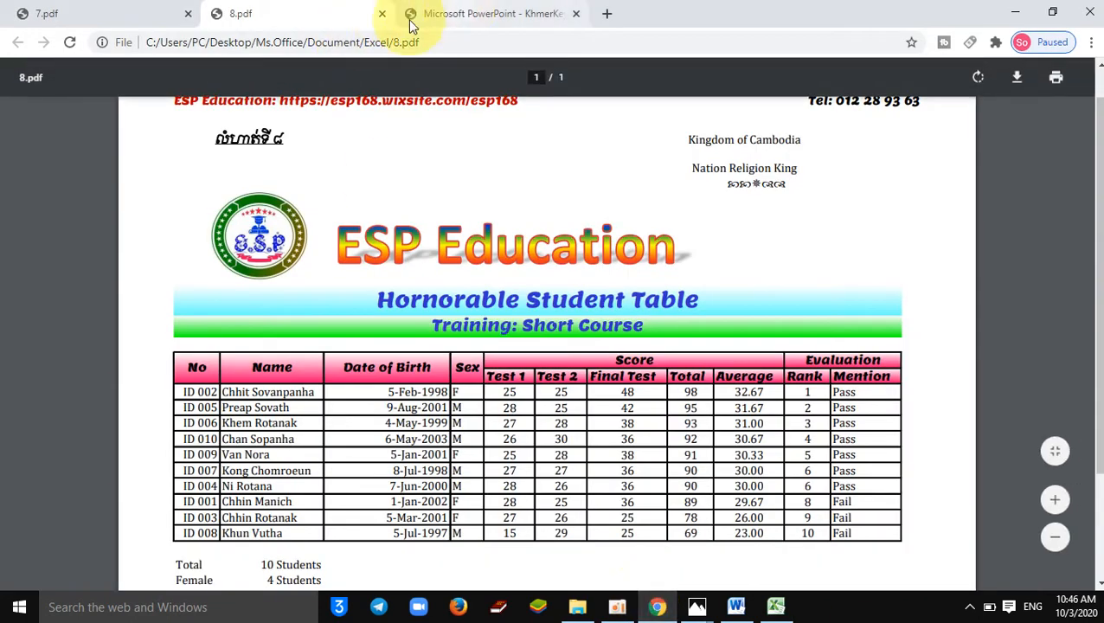
{"action": "left_click", "coordinate": [117, 14]}
{"action": "left_click", "coordinate": [494, 14]}
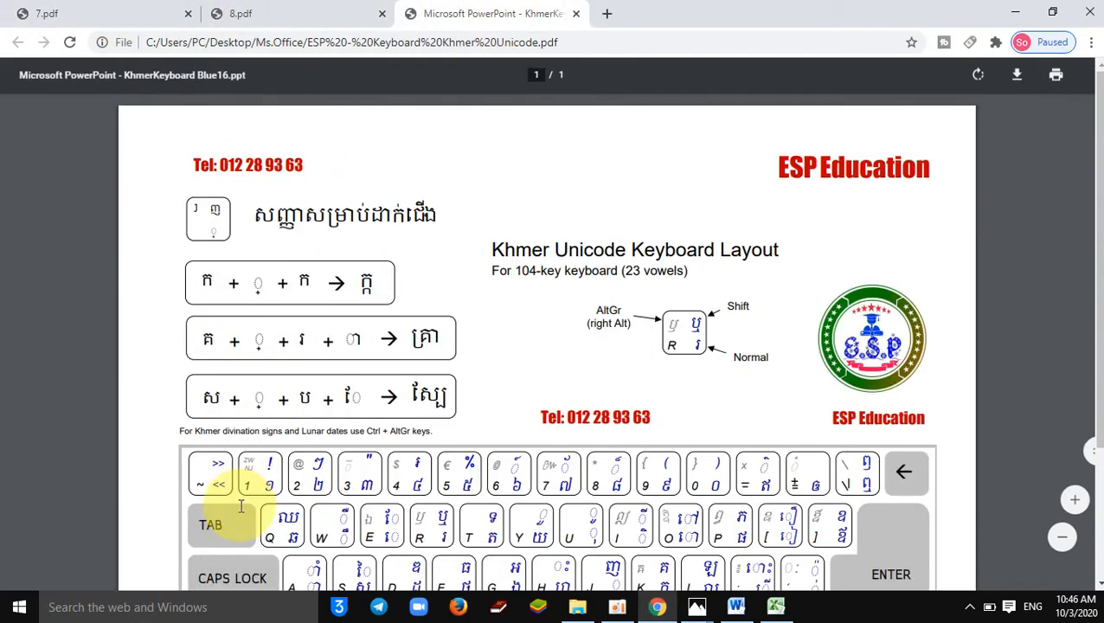
{"action": "left_click_drag", "start_coordinate": [1100, 303], "coordinate": [1100, 444]}
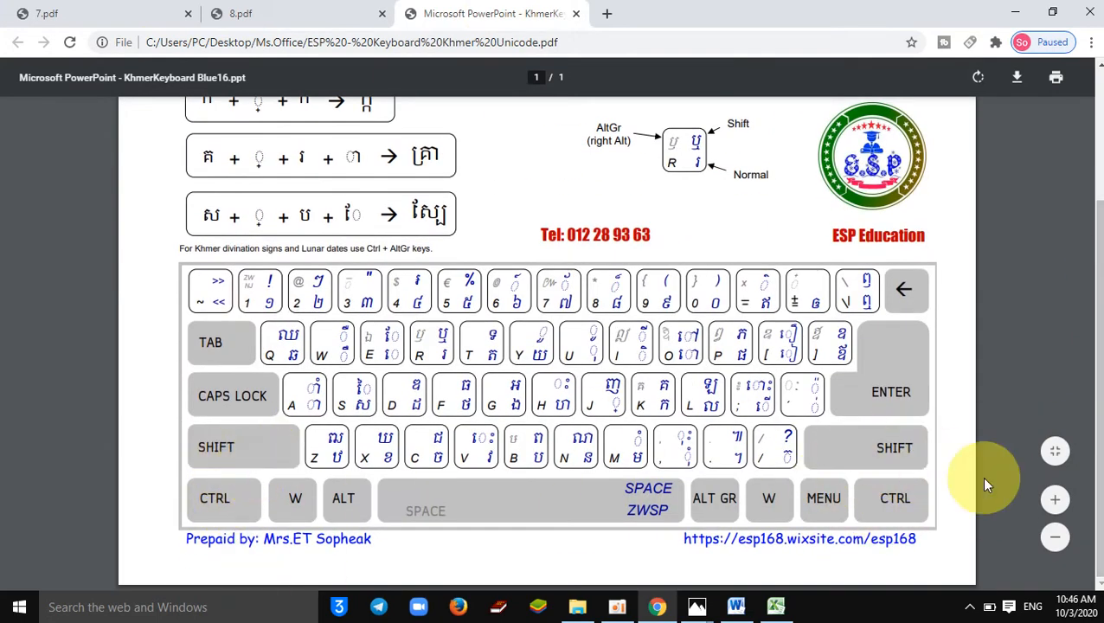
{"action": "left_click", "coordinate": [773, 601]}
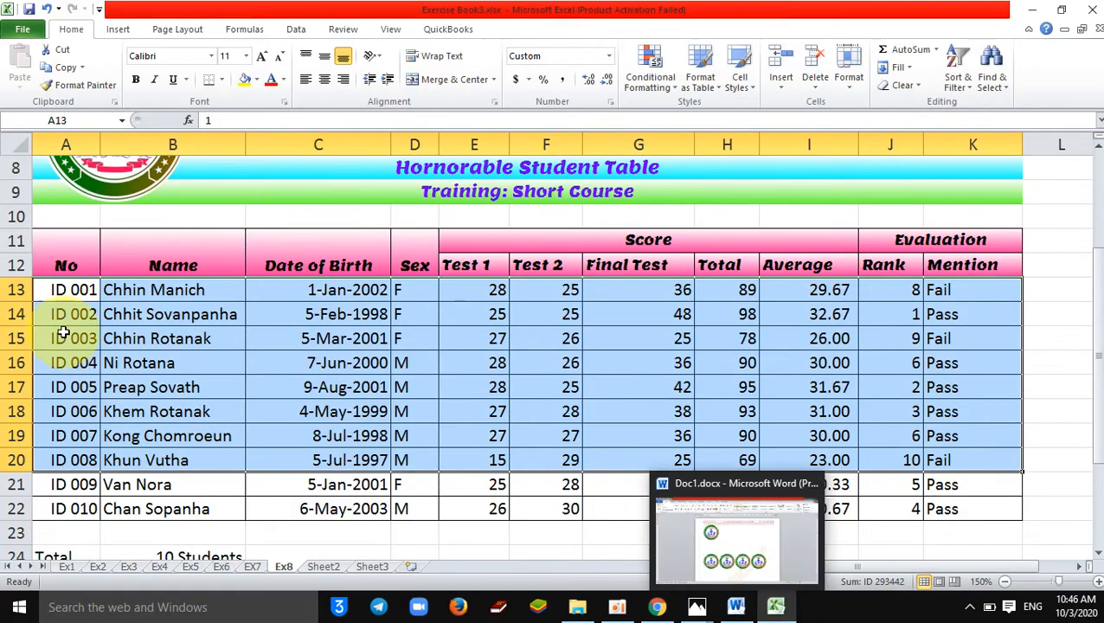
Select the student records in A13:K22, leaving out the header rows, and open the custom Sort settings for them
{"action": "left_click", "coordinate": [41, 288]}
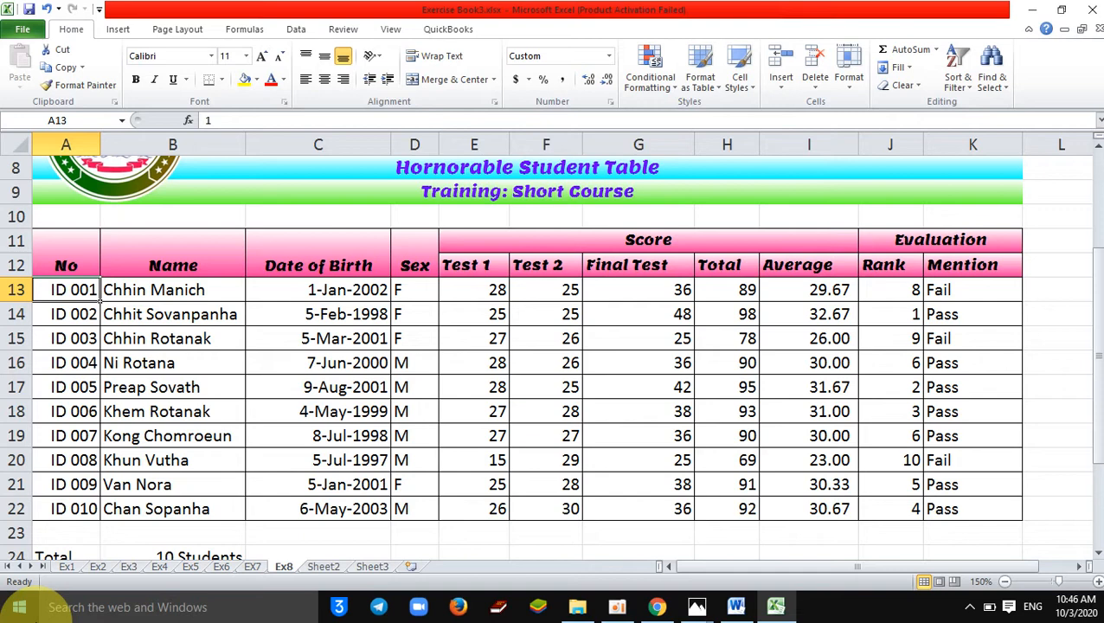
{"action": "left_click_drag", "start_coordinate": [100, 297], "coordinate": [1024, 300]}
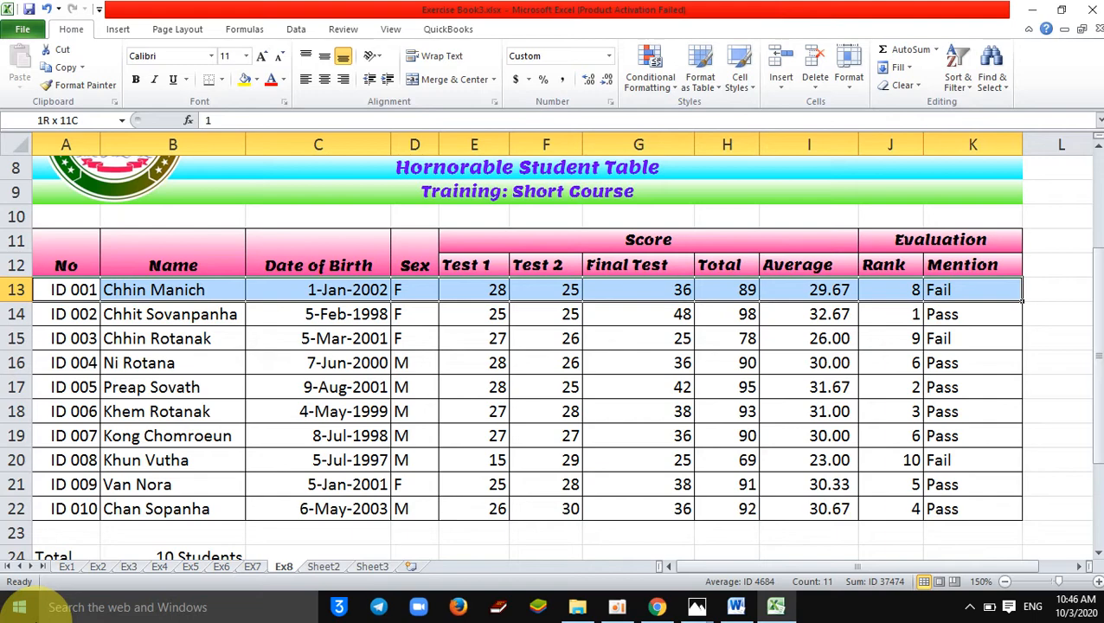
{"action": "left_click_drag", "start_coordinate": [1024, 301], "coordinate": [1022, 519]}
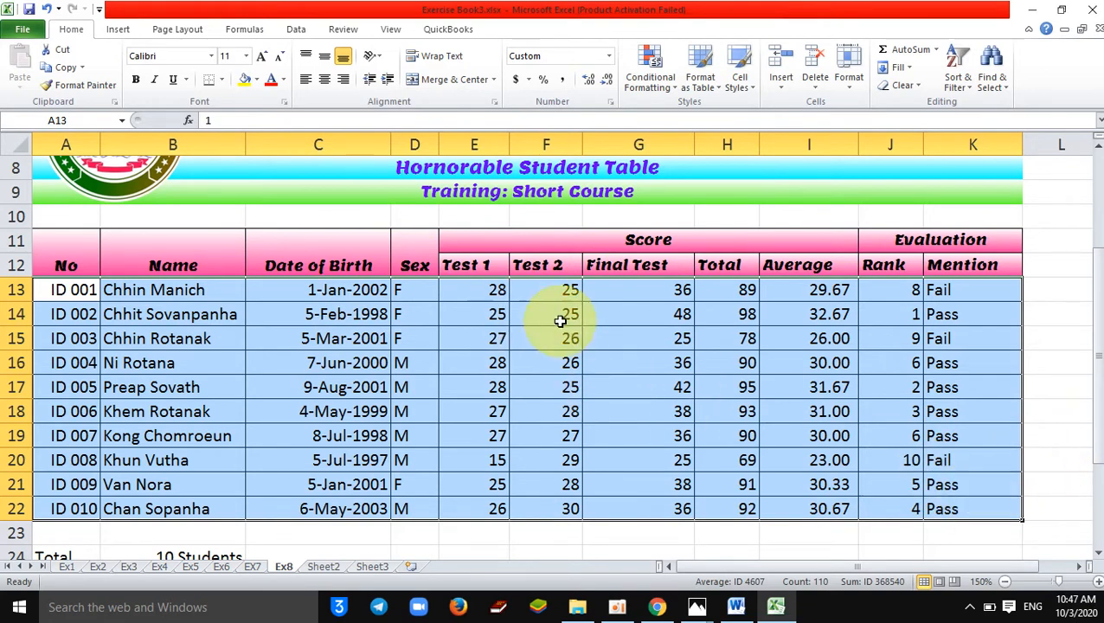
{"action": "left_click", "coordinate": [296, 29]}
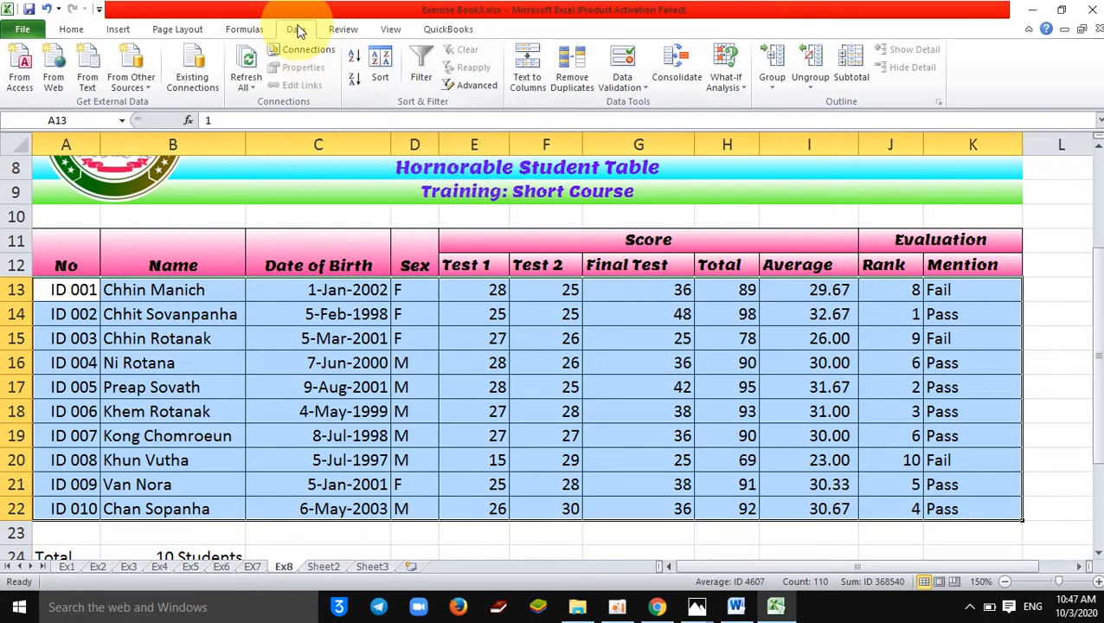
{"action": "left_click", "coordinate": [387, 80]}
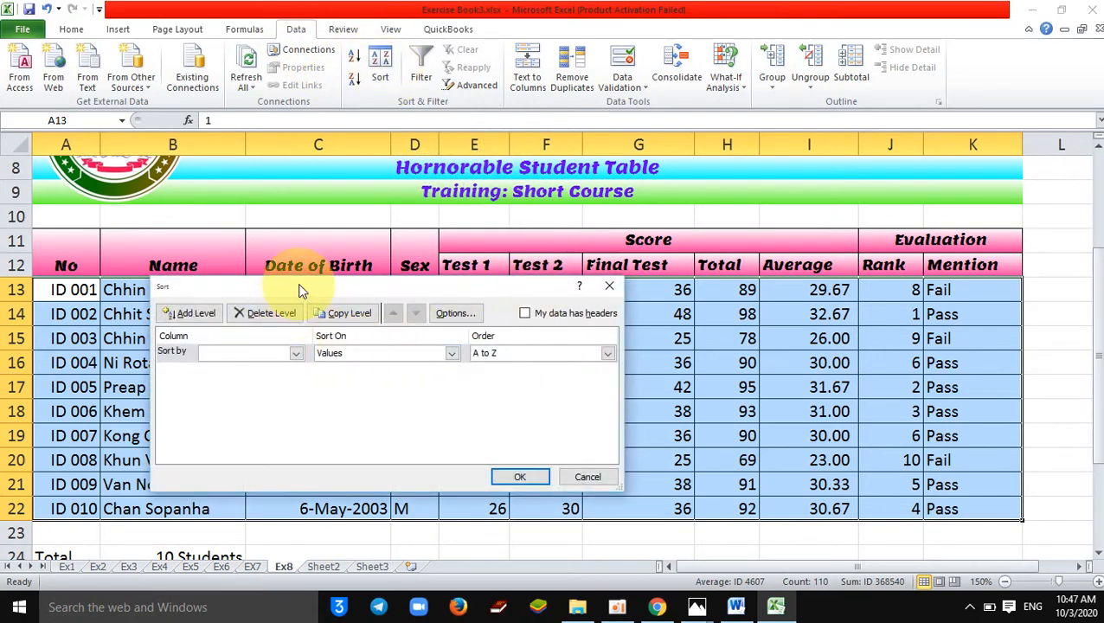
Choose Column J, the Rank column, as the sort key for the selected student records
{"action": "left_click_drag", "start_coordinate": [301, 291], "coordinate": [746, 280]}
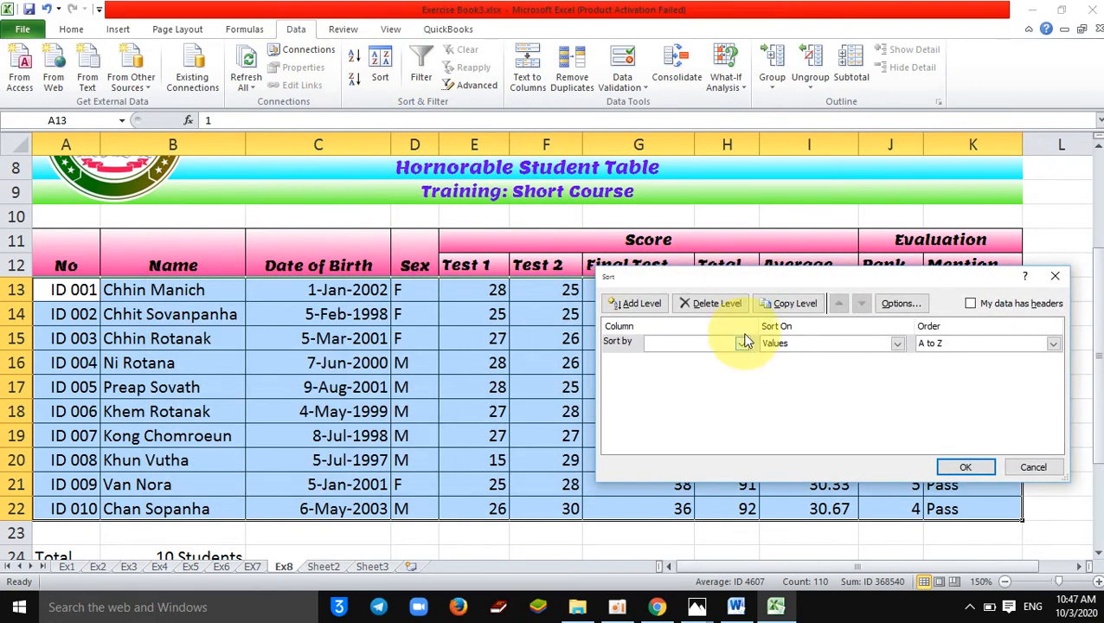
{"action": "left_click", "coordinate": [742, 344]}
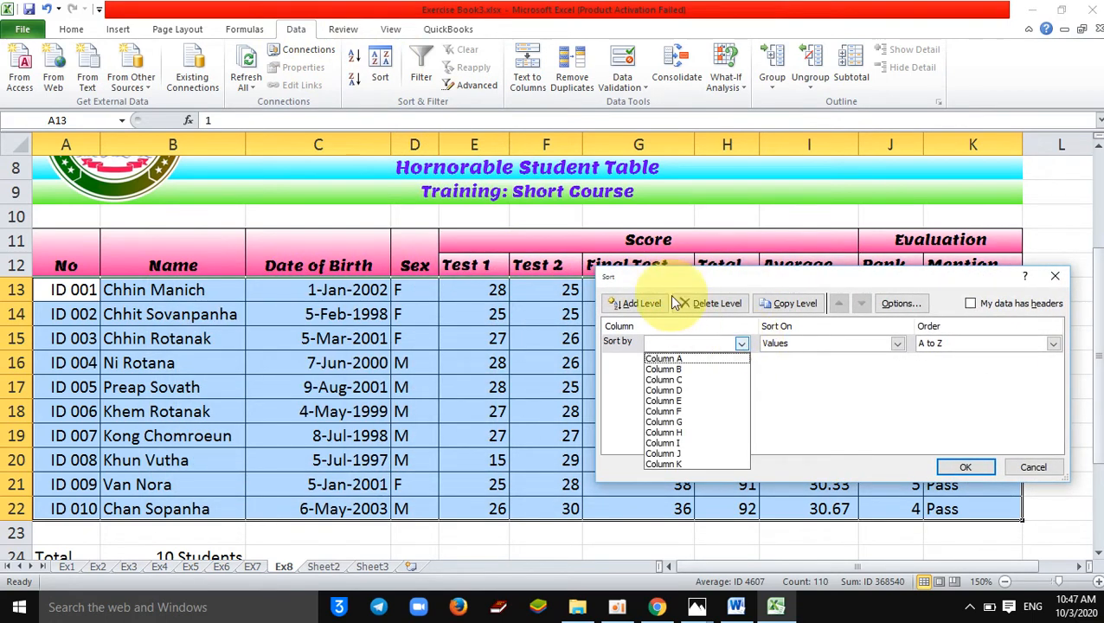
{"action": "left_click", "coordinate": [722, 280]}
{"action": "left_click", "coordinate": [742, 343]}
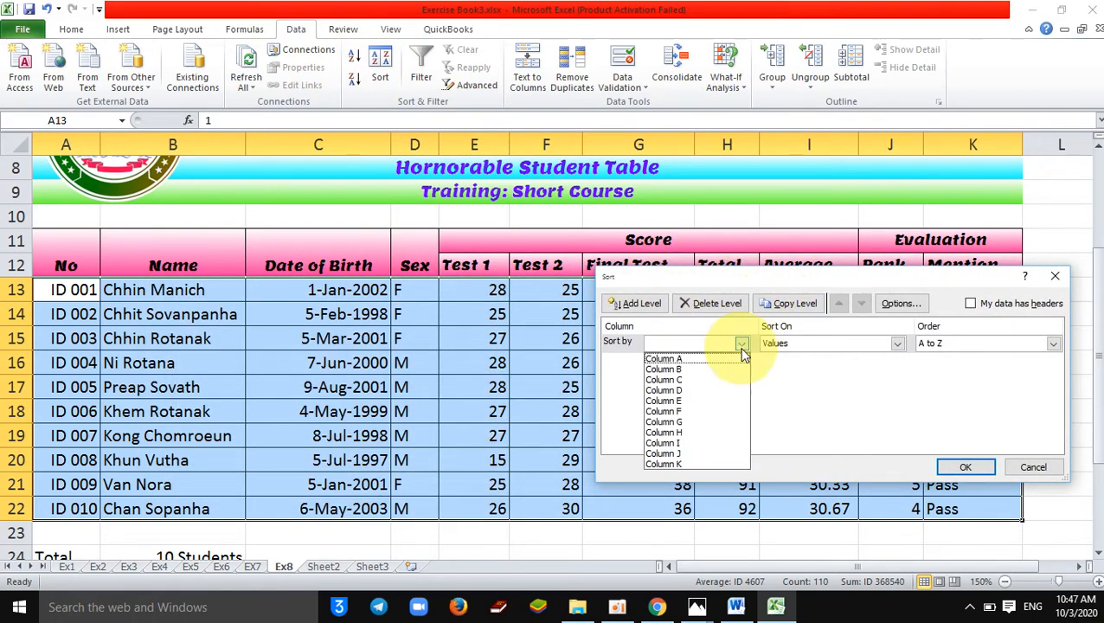
{"action": "left_click", "coordinate": [709, 273]}
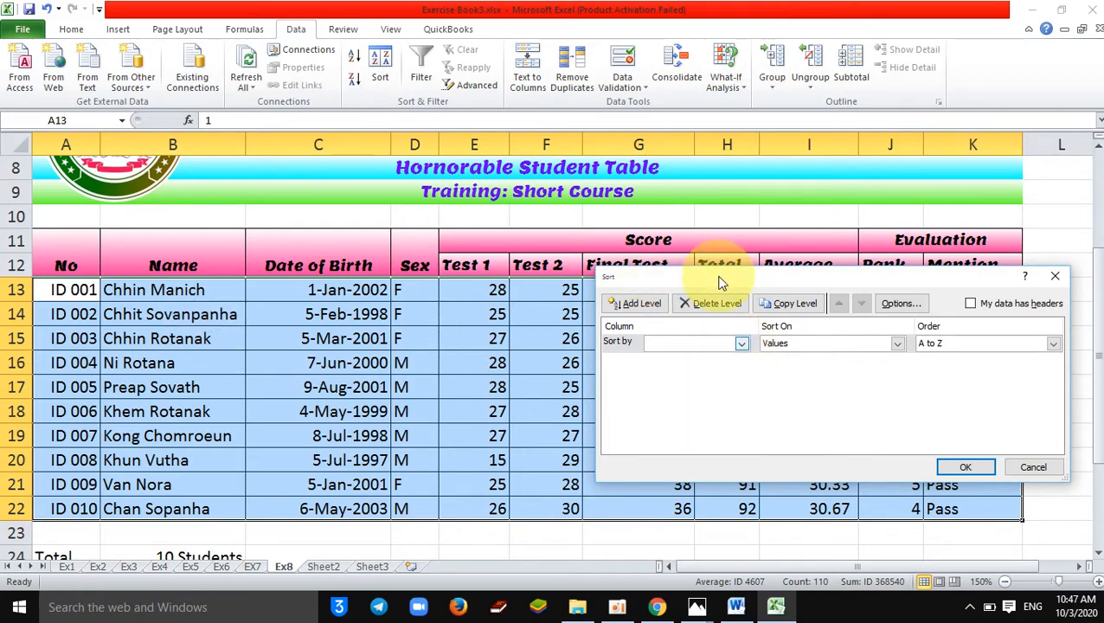
{"action": "left_click_drag", "start_coordinate": [837, 283], "coordinate": [631, 351]}
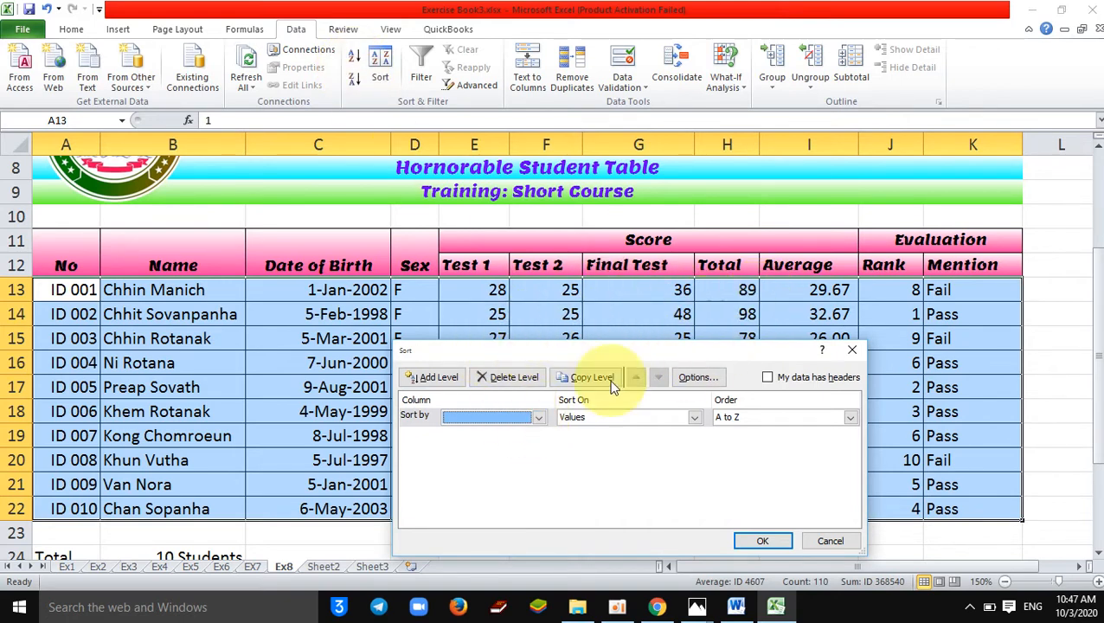
{"action": "left_click", "coordinate": [537, 418]}
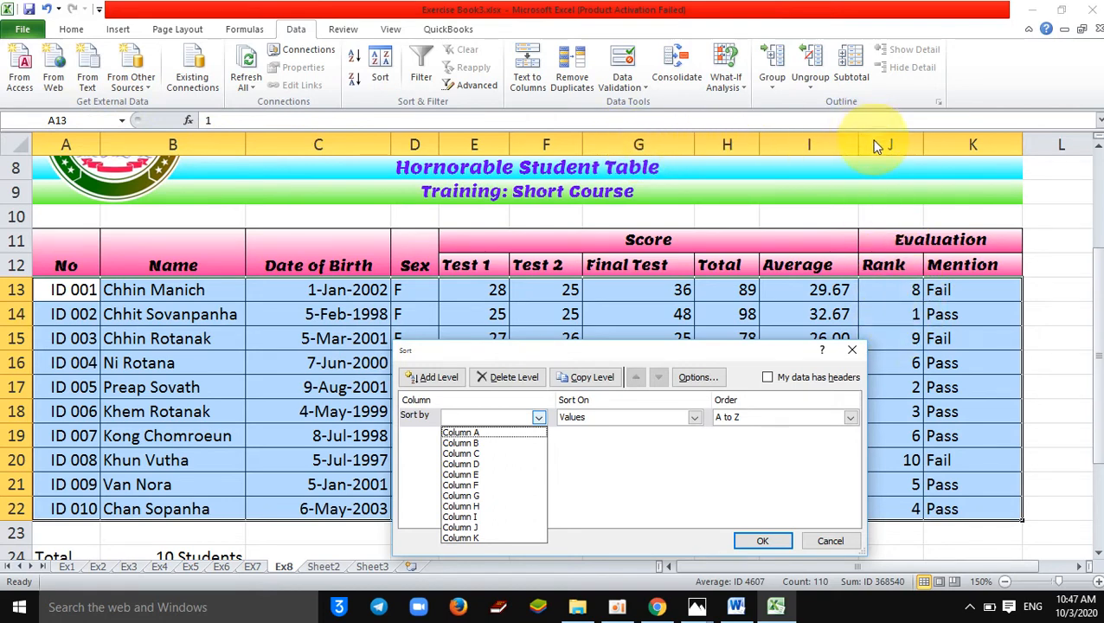
{"action": "left_click", "coordinate": [475, 527]}
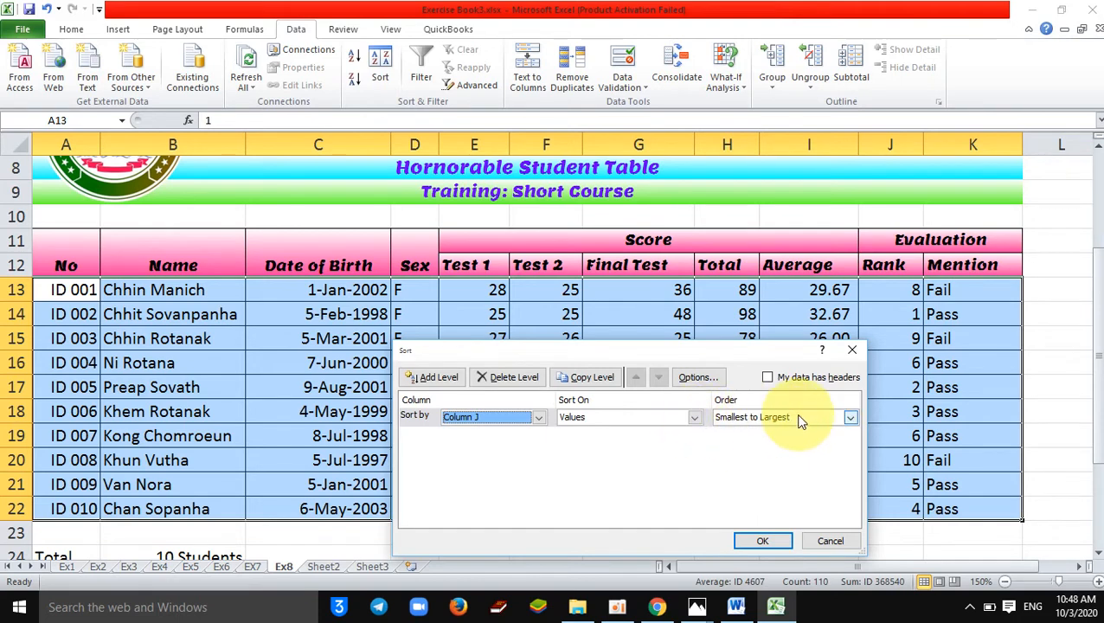
Sort the student records by Values in Smallest to Largest order, keeping a single sort level
{"action": "left_click", "coordinate": [693, 420]}
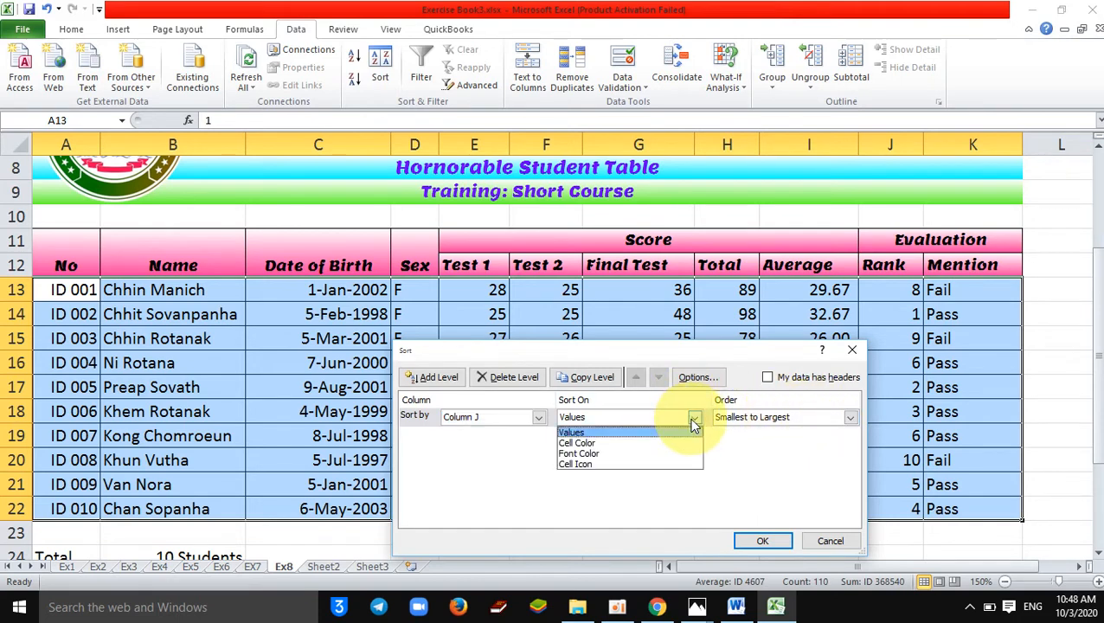
{"action": "left_click", "coordinate": [694, 419]}
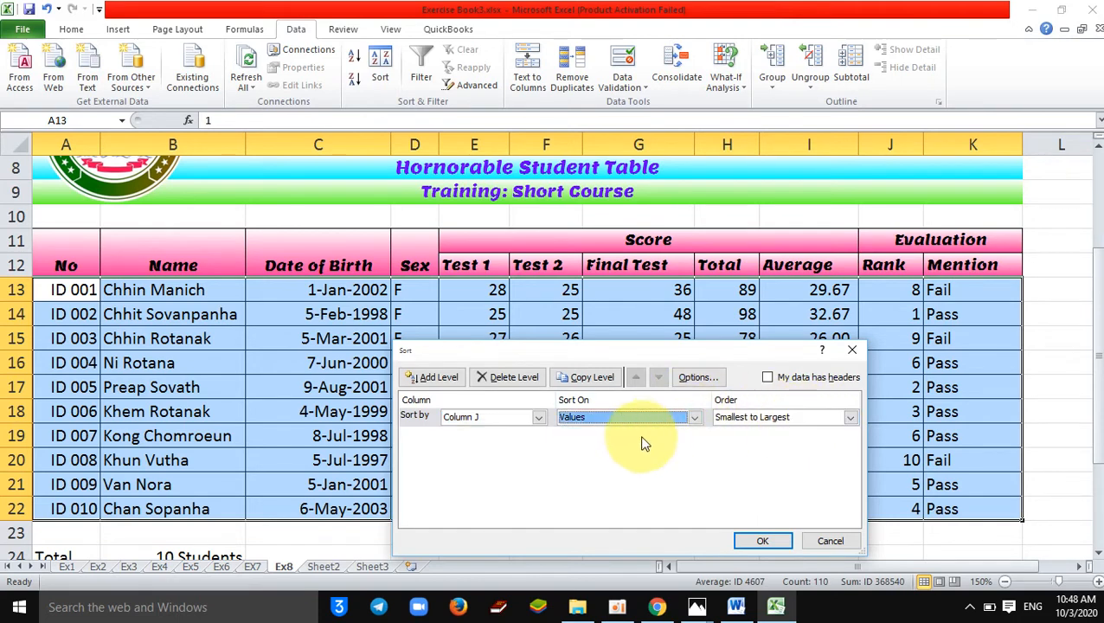
{"action": "left_click", "coordinate": [851, 419]}
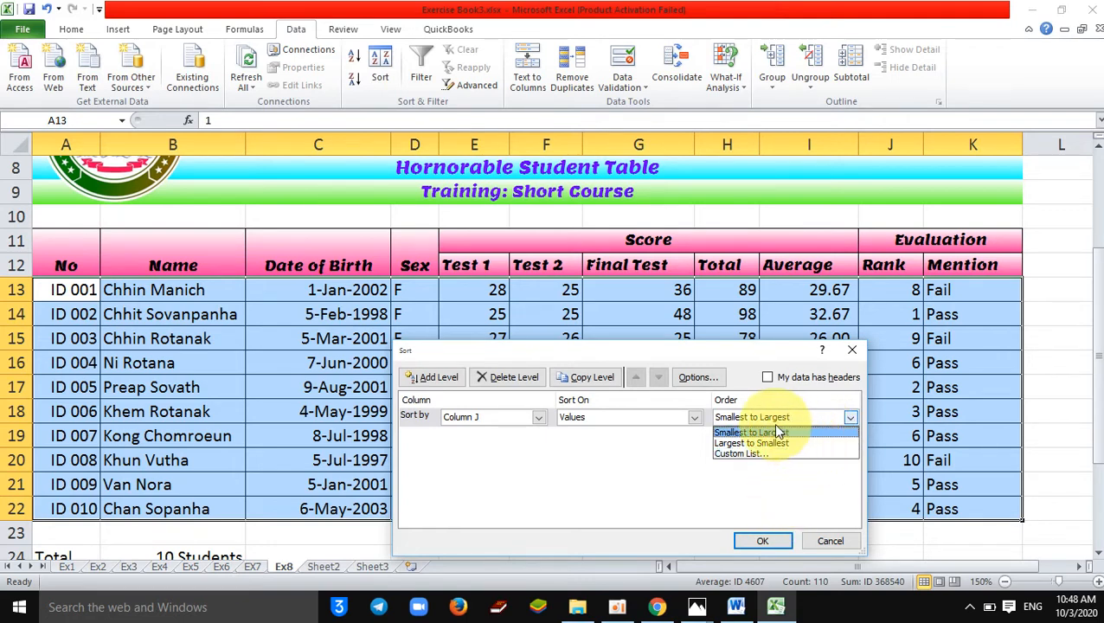
{"action": "left_click", "coordinate": [741, 517]}
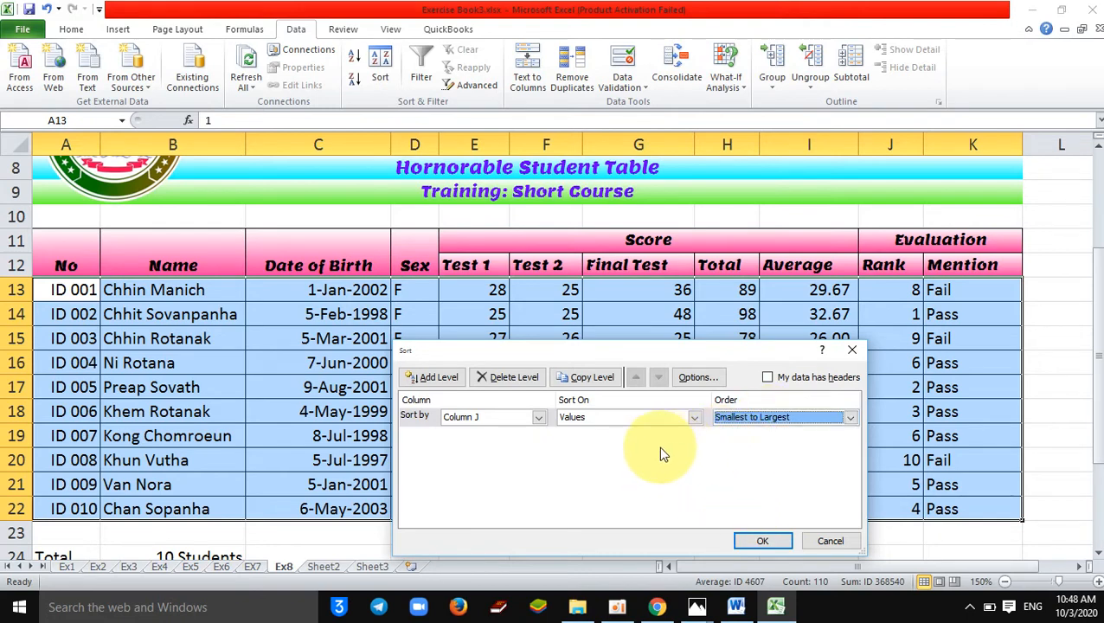
{"action": "left_click", "coordinate": [744, 418]}
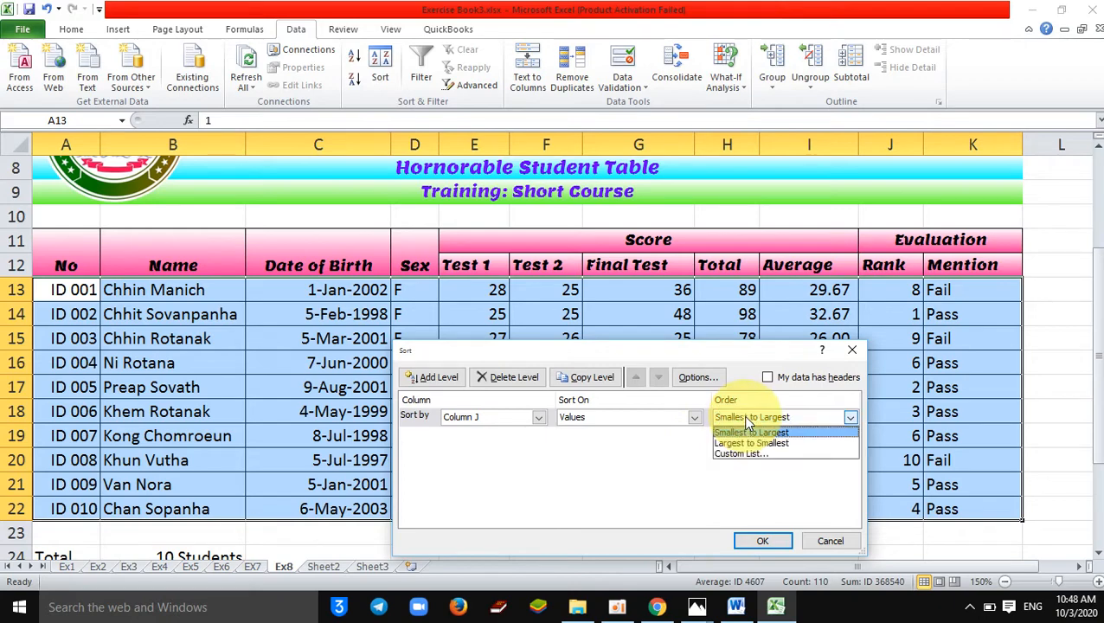
{"action": "left_click", "coordinate": [710, 423]}
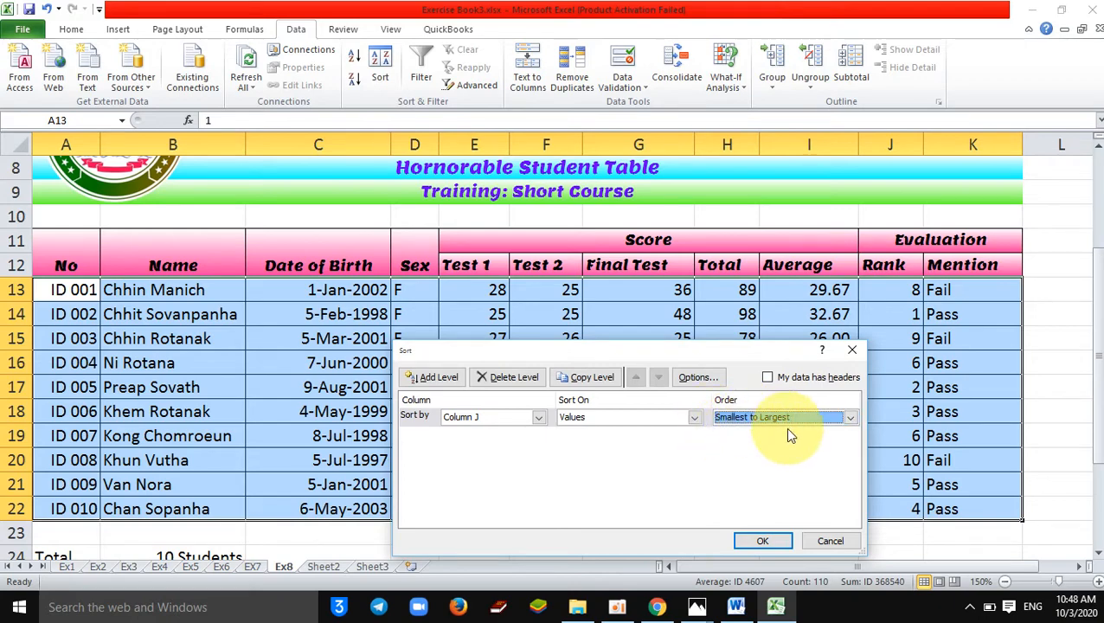
{"action": "left_click", "coordinate": [773, 539]}
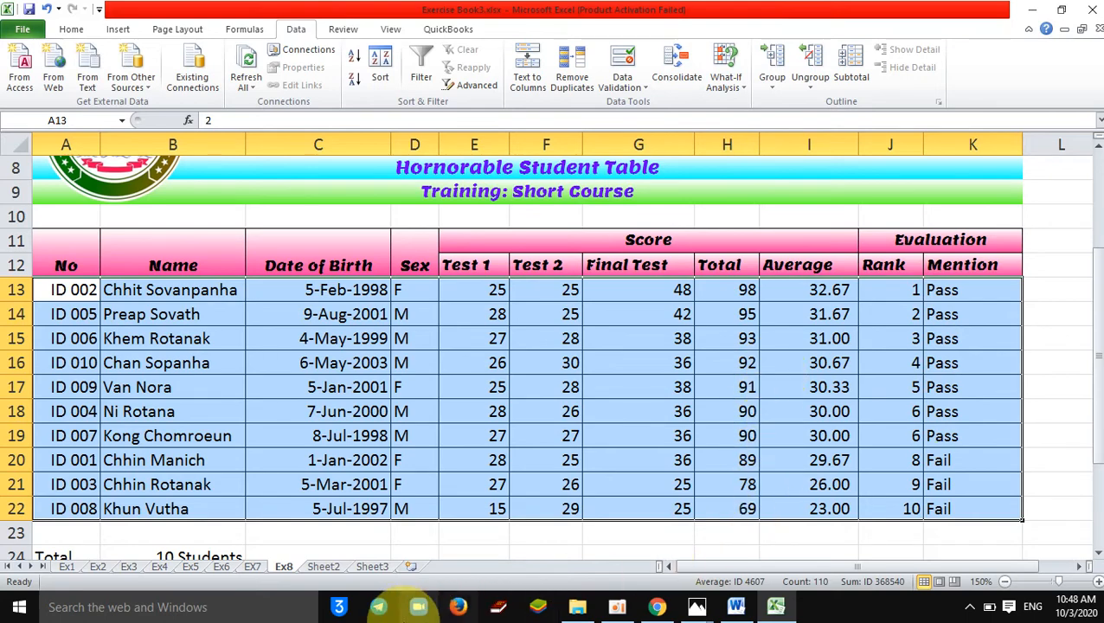
Compare the rank-sorted student records on Ex8 with the ID-ordered records on the EX7 sheet
{"action": "left_click", "coordinate": [253, 566]}
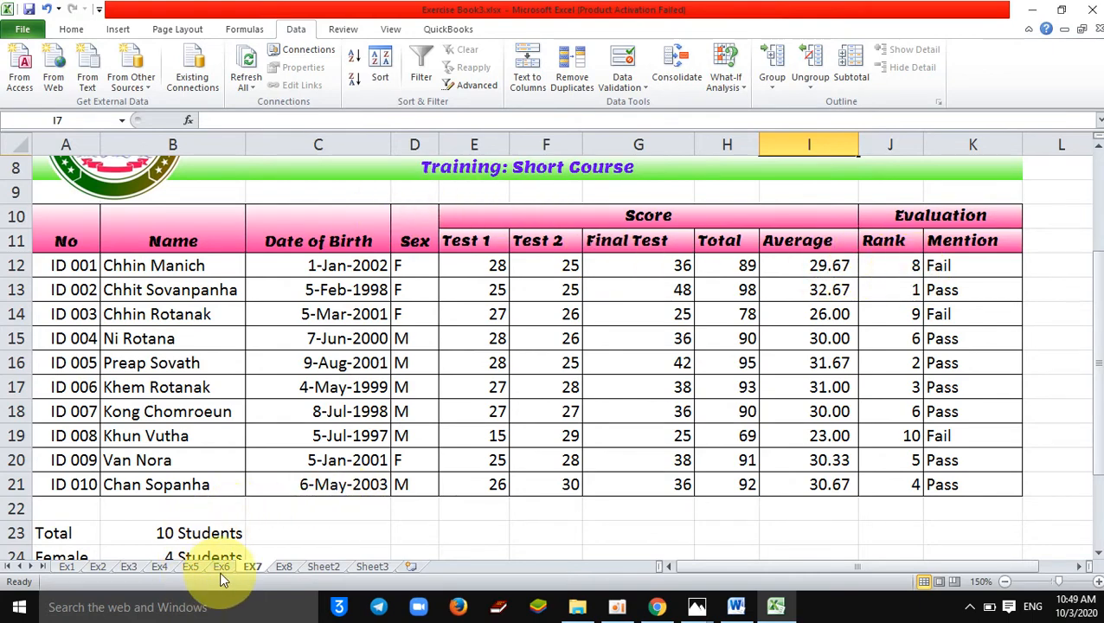
{"action": "left_click", "coordinate": [279, 567]}
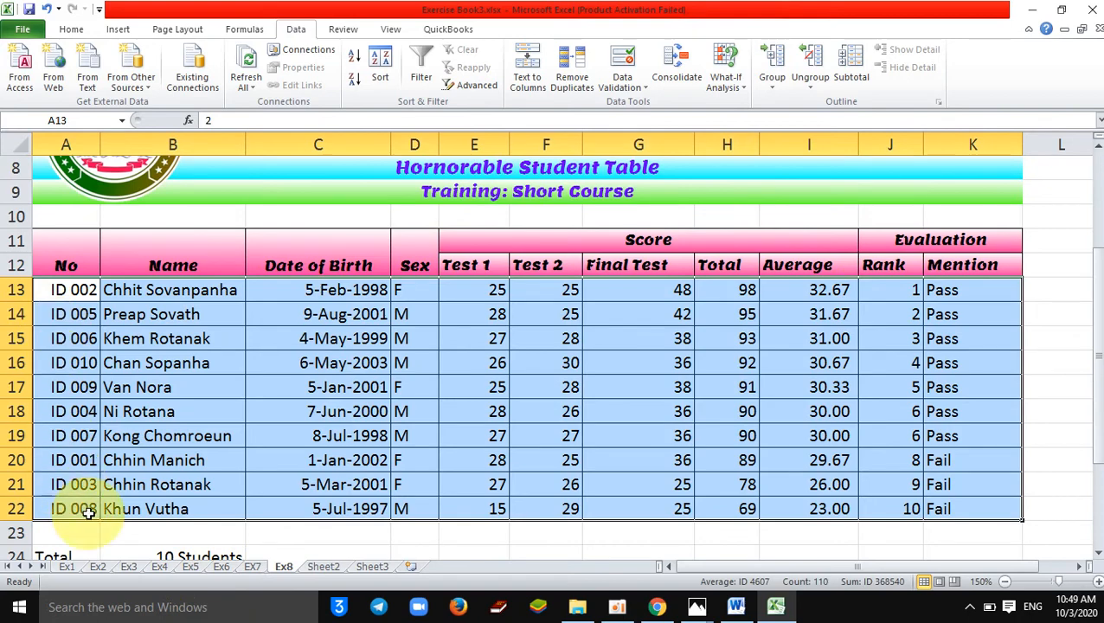
{"action": "left_click", "coordinate": [74, 460]}
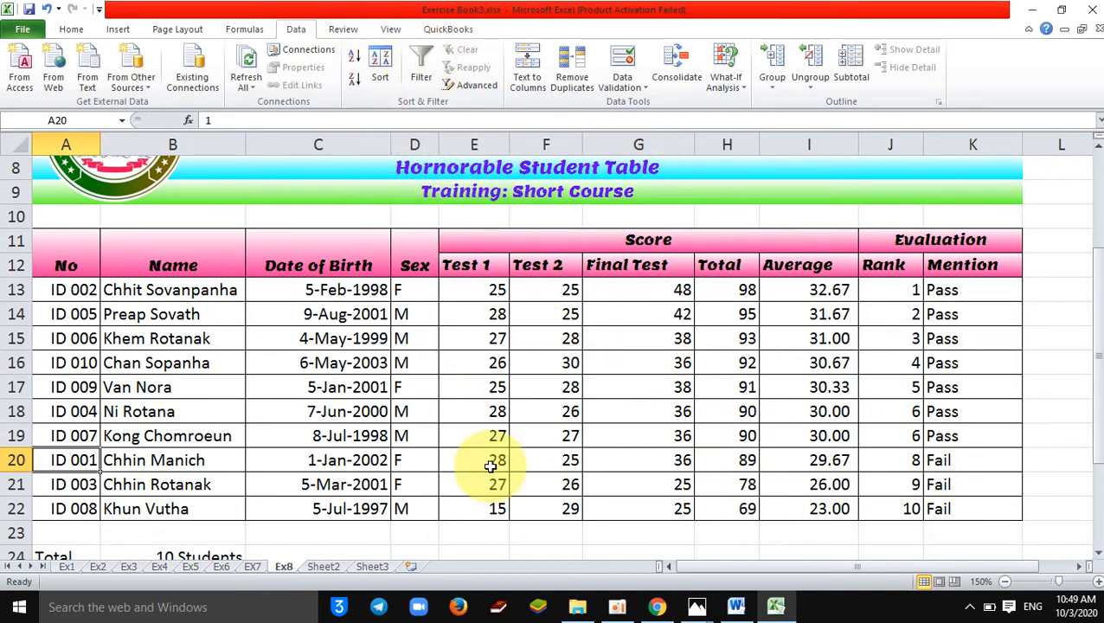
{"action": "left_click", "coordinate": [40, 289]}
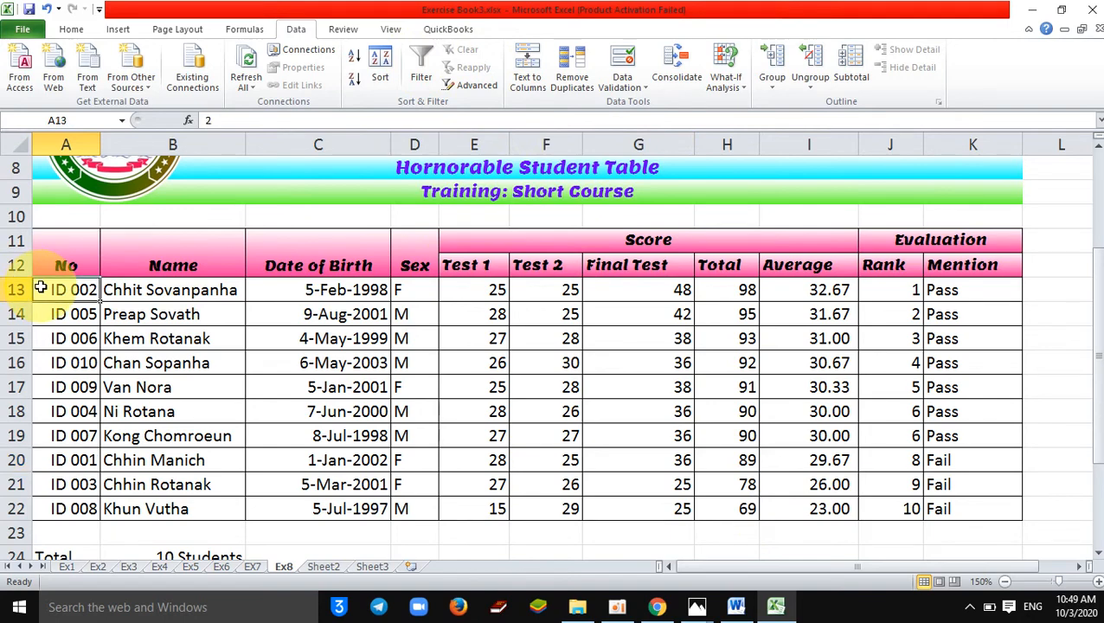
Sort the student records in A13:K22 alphabetically by Column B, the Name column, using Values in A to Z order
{"action": "left_click_drag", "start_coordinate": [39, 289], "coordinate": [967, 515]}
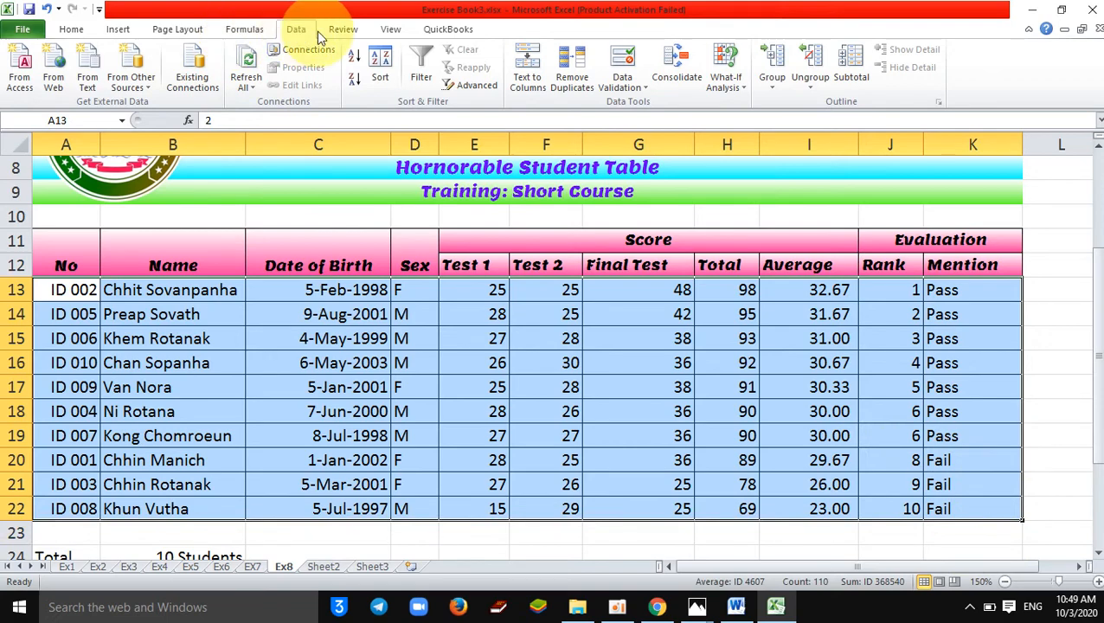
{"action": "left_click", "coordinate": [381, 80]}
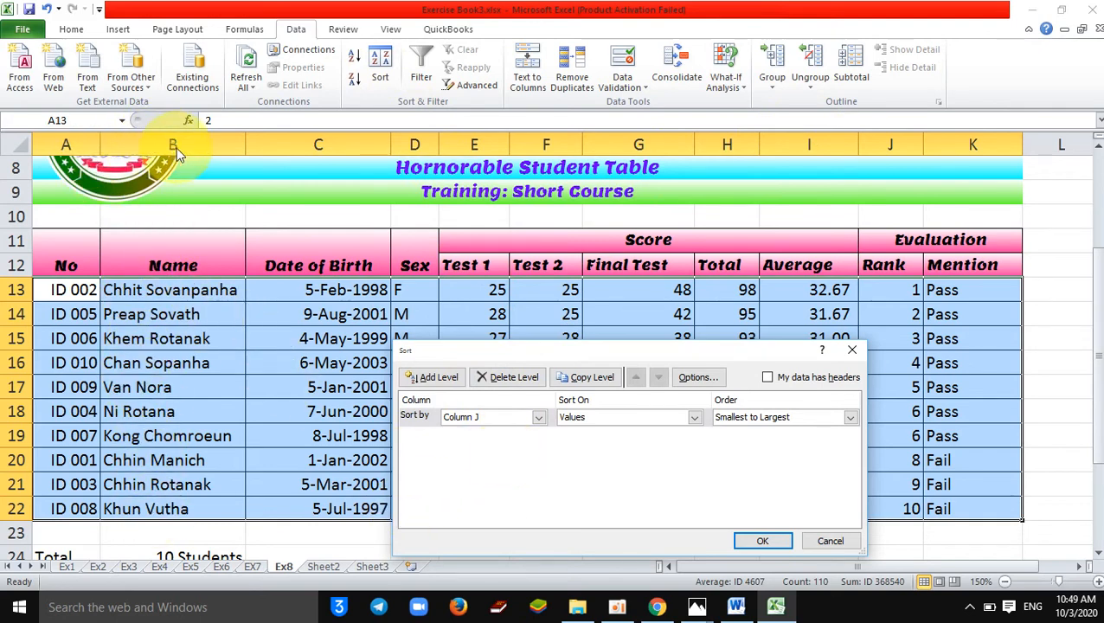
{"action": "left_click", "coordinate": [538, 417]}
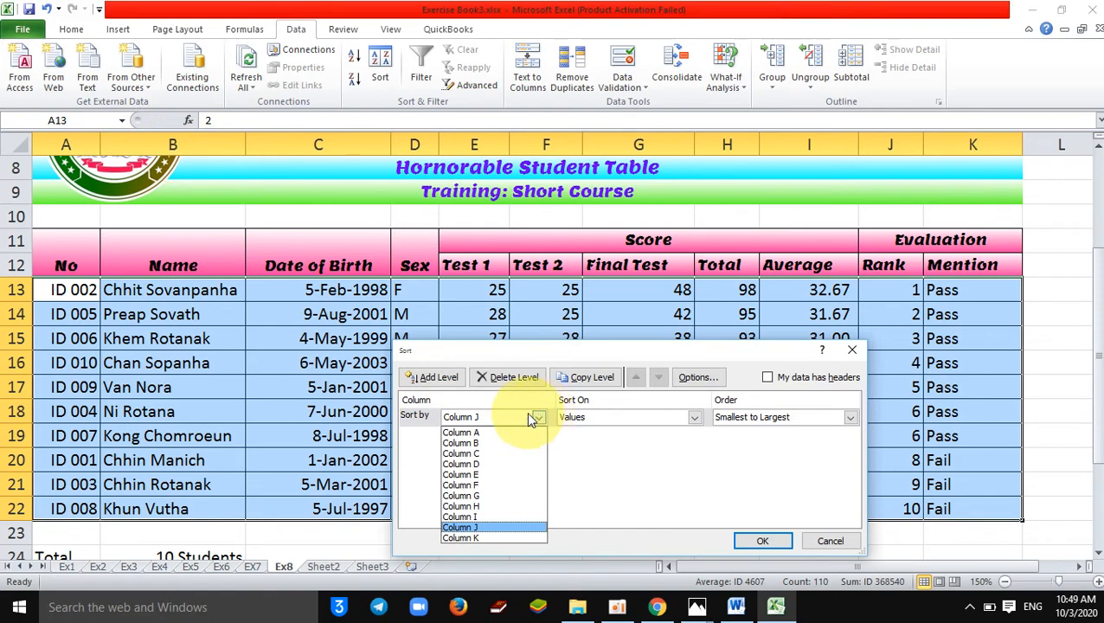
{"action": "left_click", "coordinate": [467, 443]}
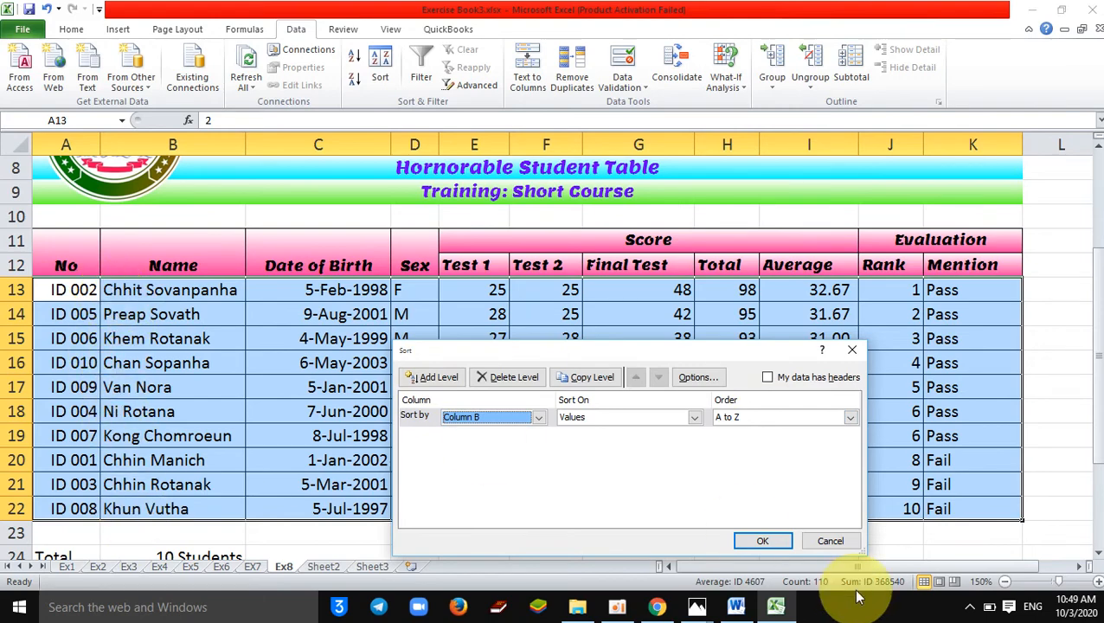
{"action": "left_click", "coordinate": [762, 542]}
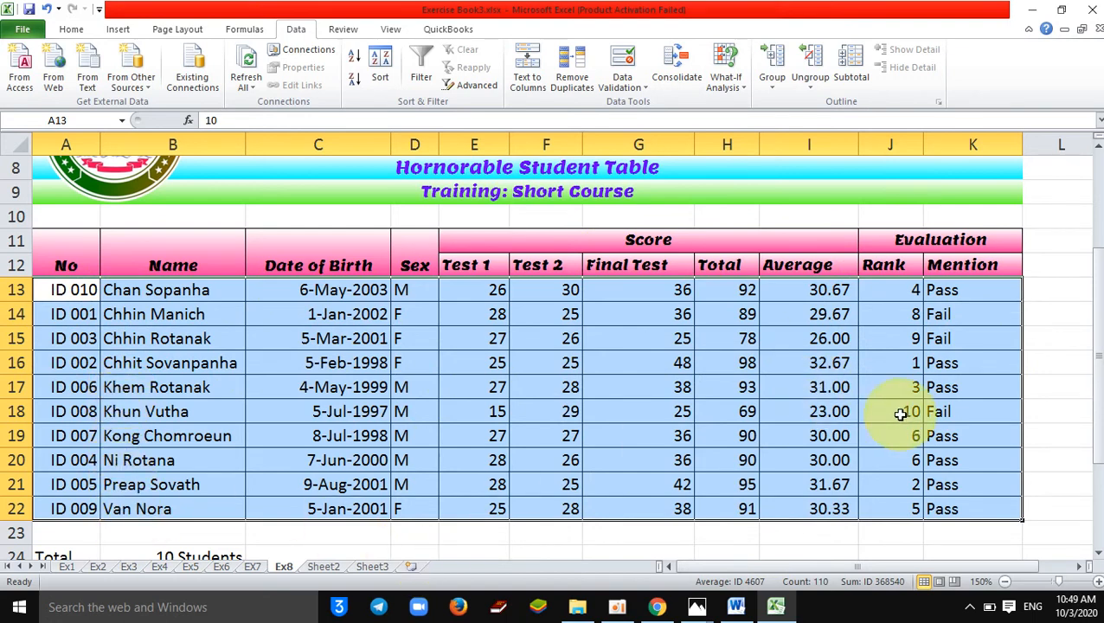
{"action": "left_click", "coordinate": [185, 505]}
Re-sort the student records in A13:K22 by Column J, the Rank column, using Values in Smallest to Largest order
{"action": "left_click_drag", "start_coordinate": [54, 285], "coordinate": [997, 509]}
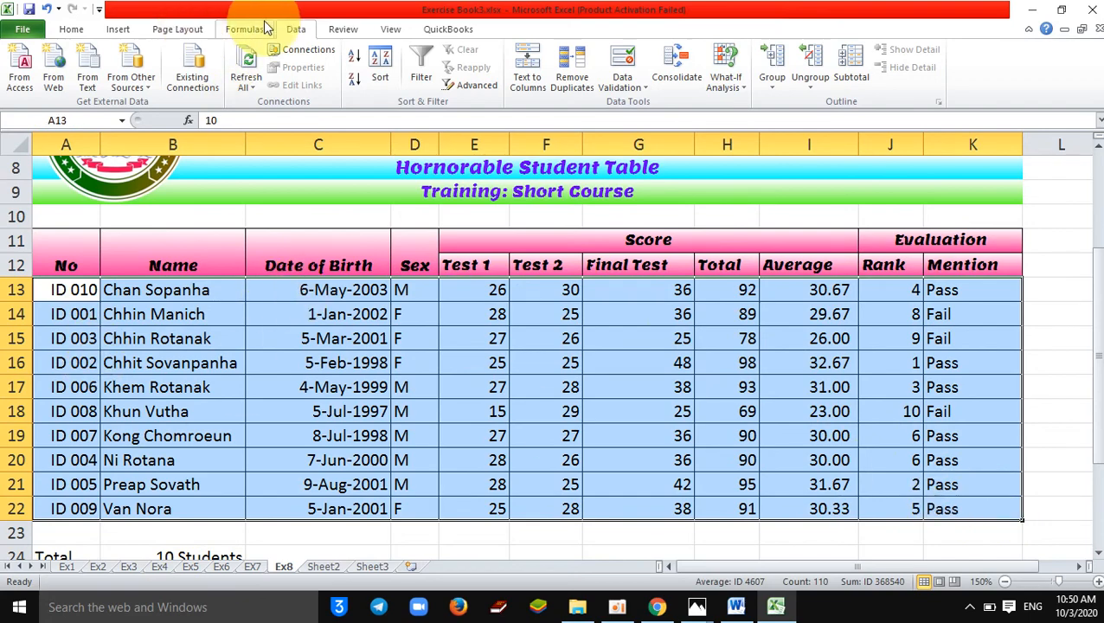
{"action": "left_click", "coordinate": [377, 77]}
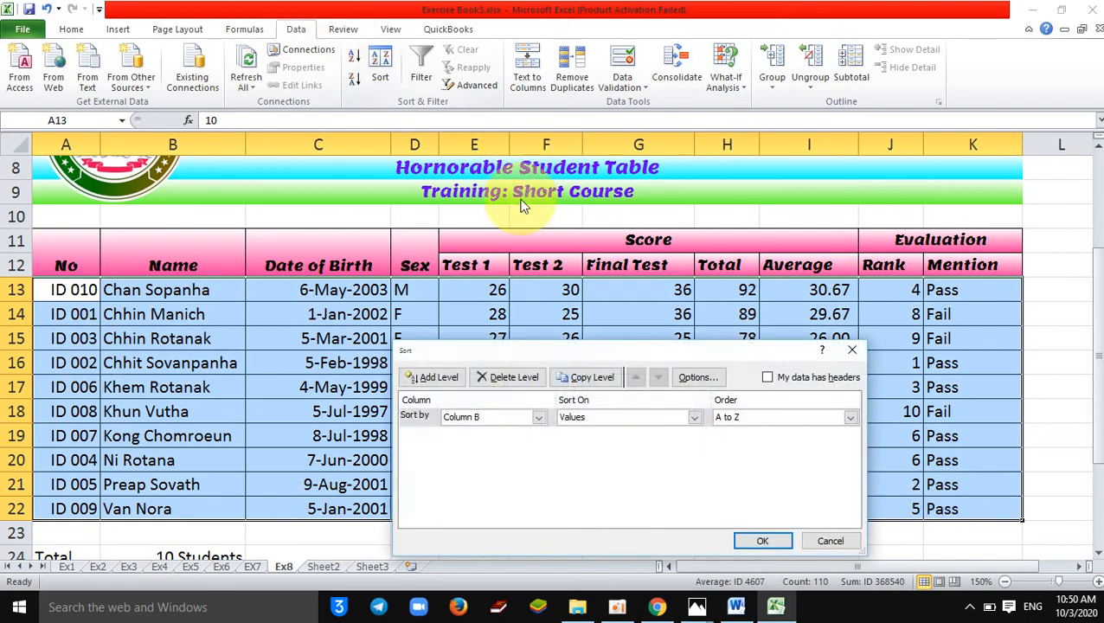
{"action": "left_click", "coordinate": [541, 417]}
{"action": "left_click", "coordinate": [491, 523]}
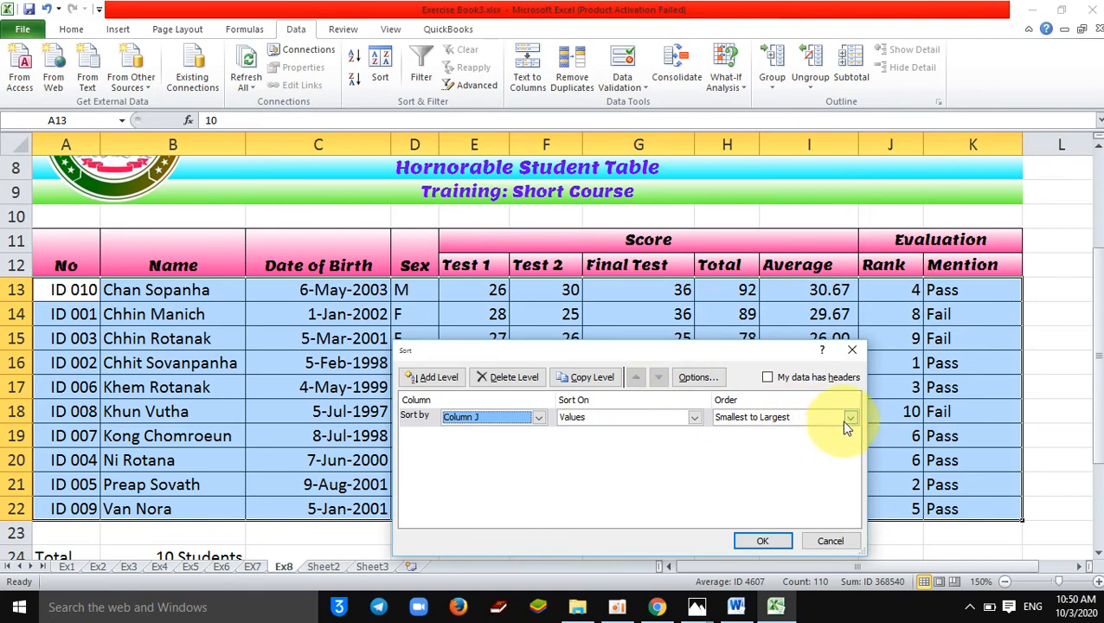
{"action": "left_click", "coordinate": [759, 545]}
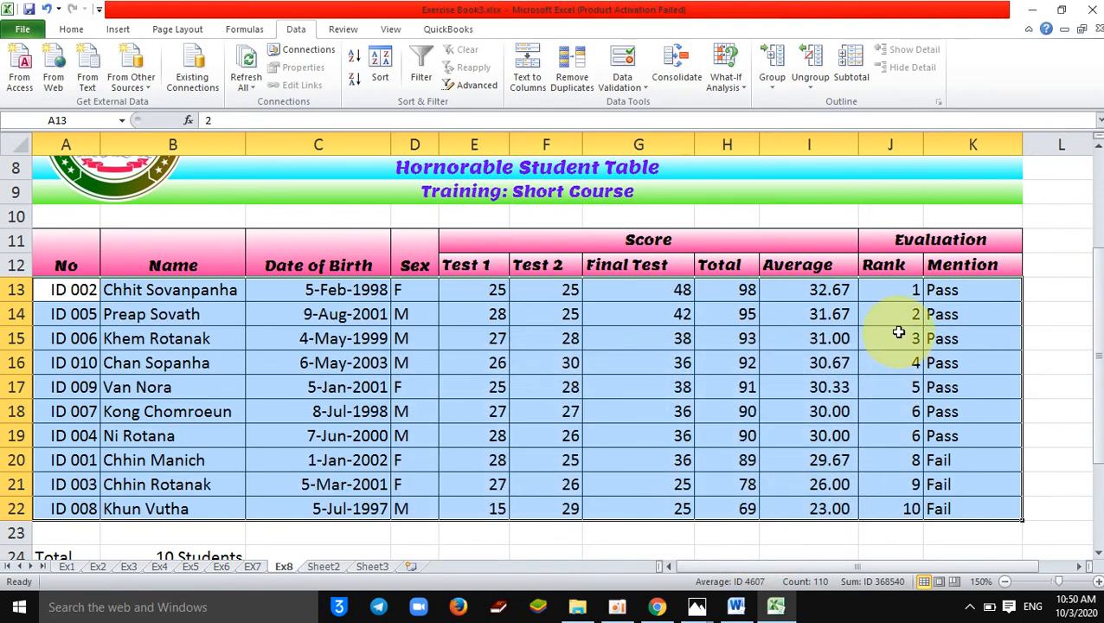
{"action": "left_click", "coordinate": [1024, 397]}
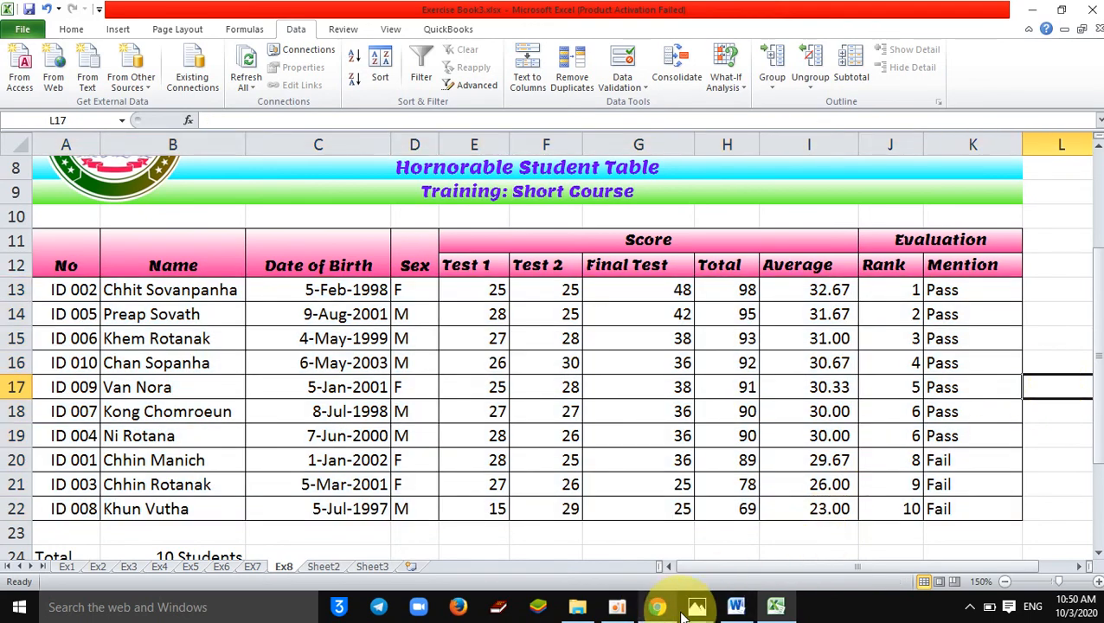